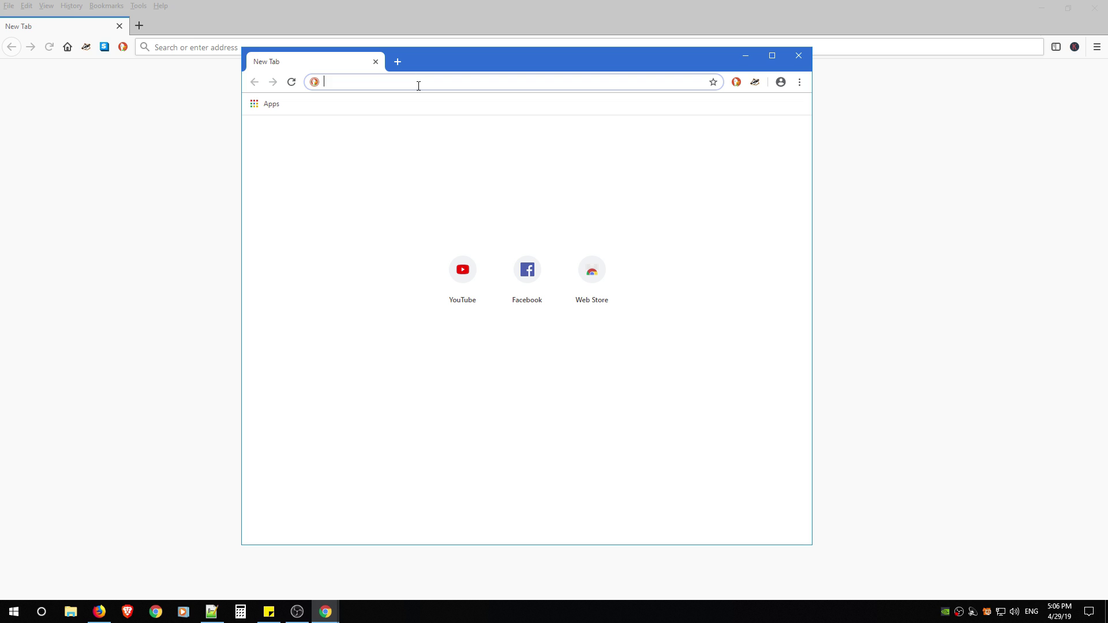
Open the Chrome Web Store and search it for 'ublock origin'.
{"action": "type", "text": "cho"}
{"action": "key", "text": "BackSpace"}
{"action": "type", "text": "rome"}
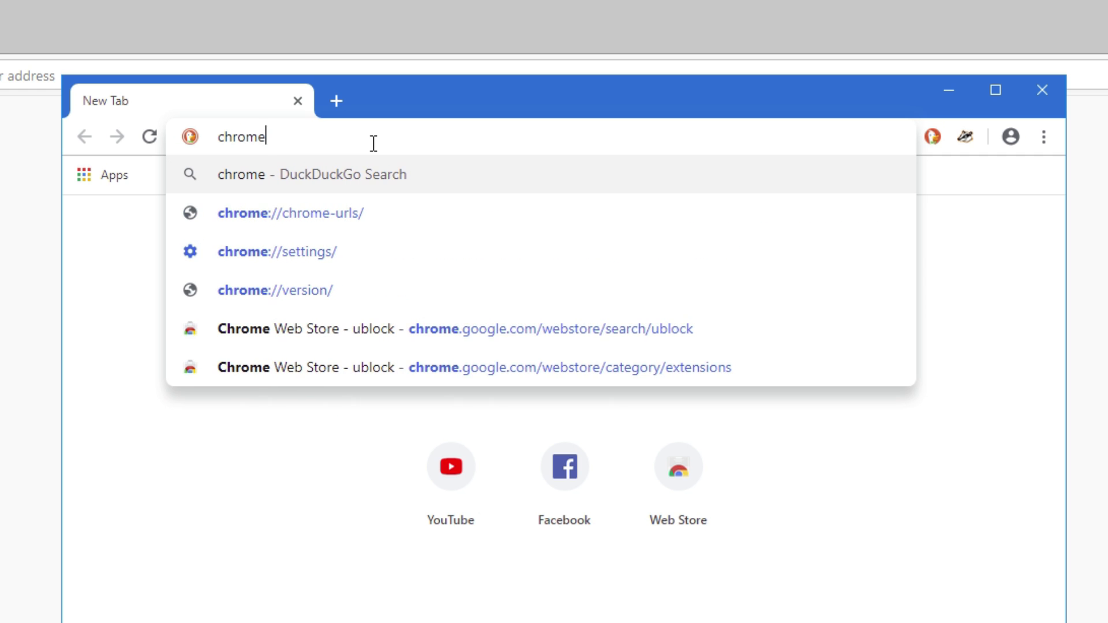
{"action": "type", "text": " store"}
{"action": "key", "text": "Return"}
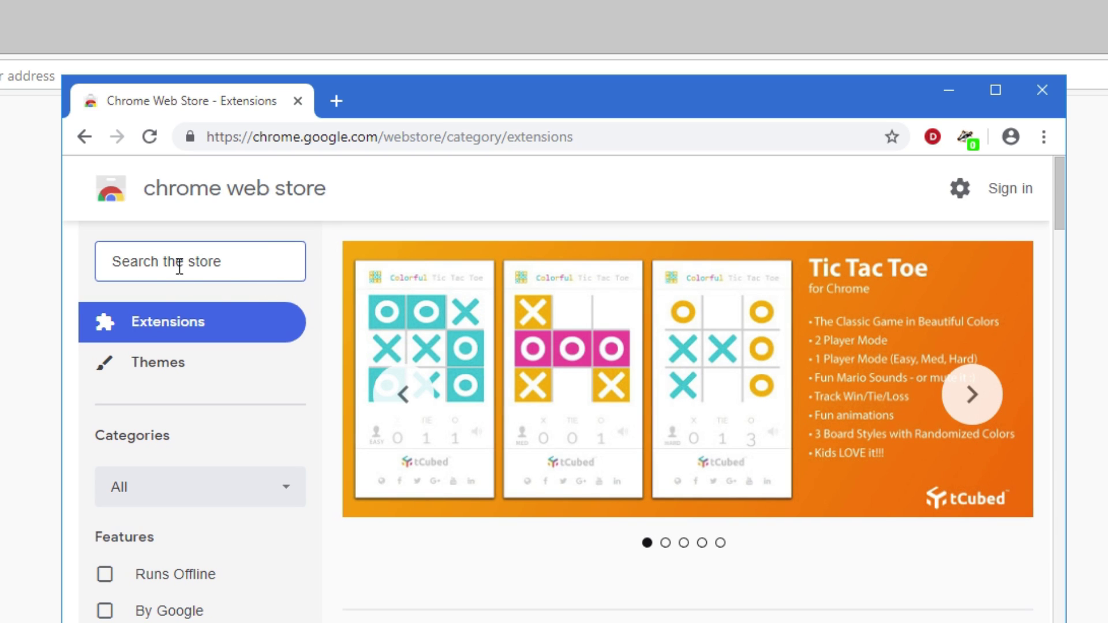
{"action": "type", "text": "ublock orig"}
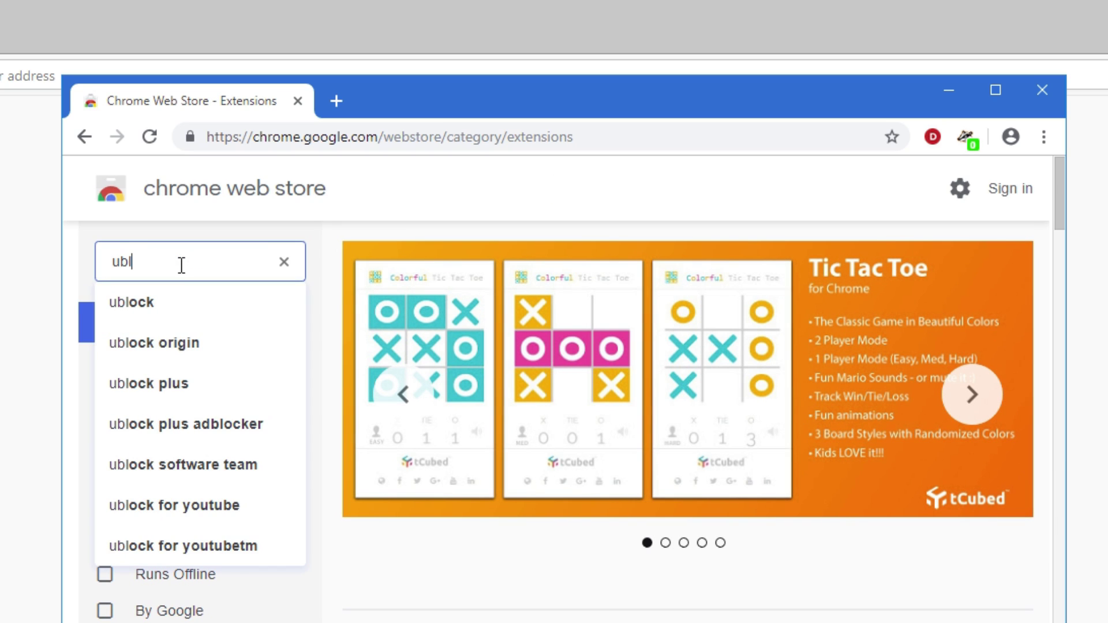
{"action": "type", "text": "in"}
{"action": "key", "text": "Return"}
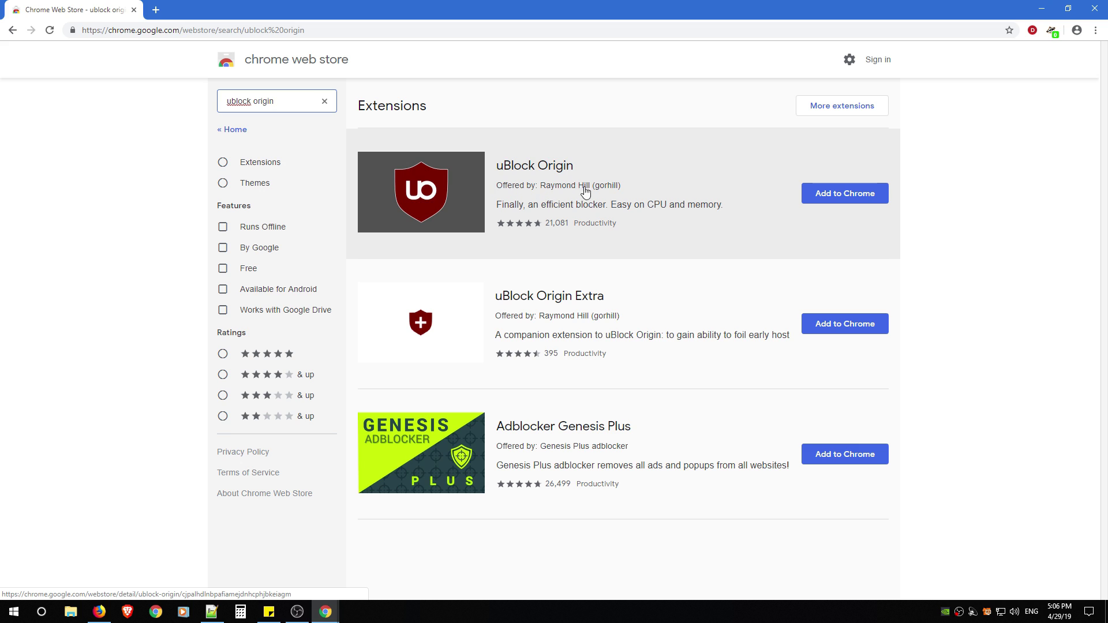
Add the uBlock Origin extension to Chrome and dismiss the confirmation notice.
{"action": "left_click", "coordinate": [845, 195]}
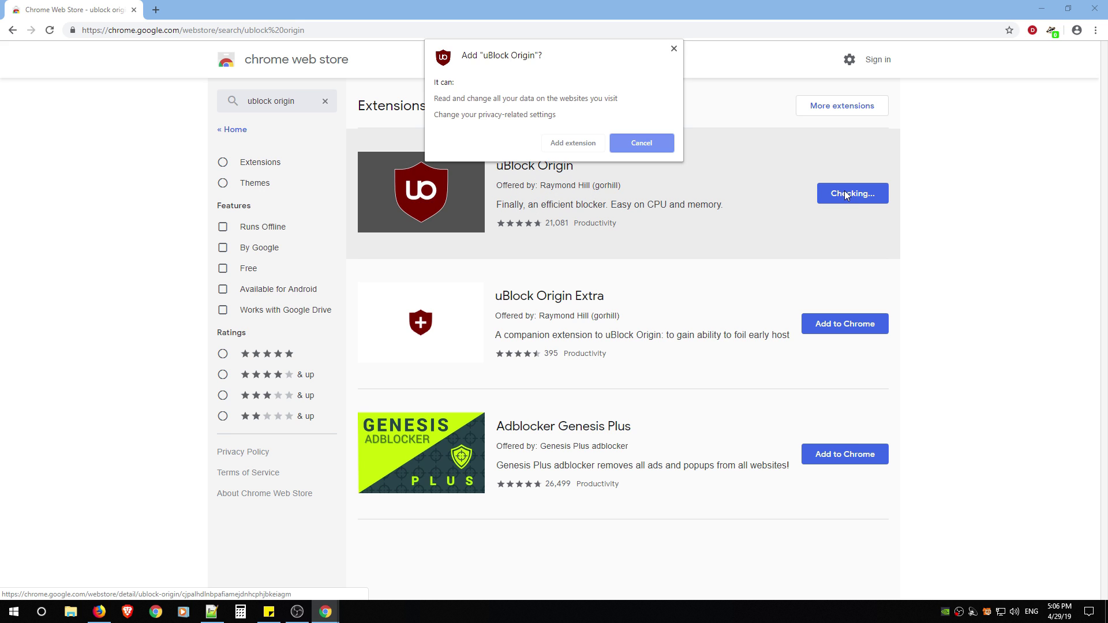
{"action": "left_click", "coordinate": [570, 147]}
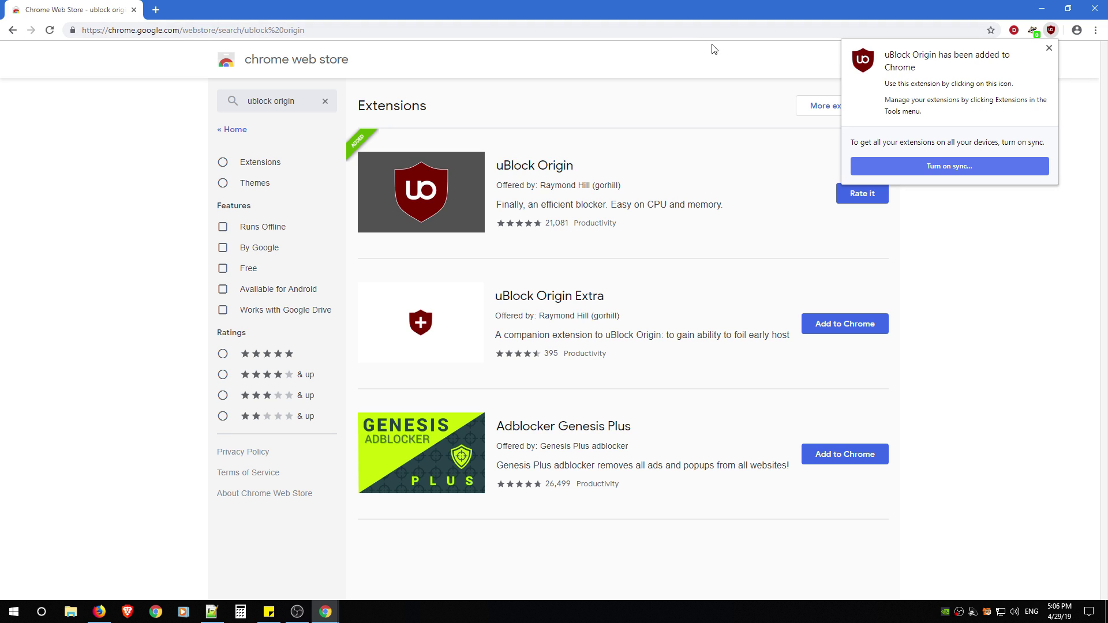
{"action": "left_click", "coordinate": [1049, 47]}
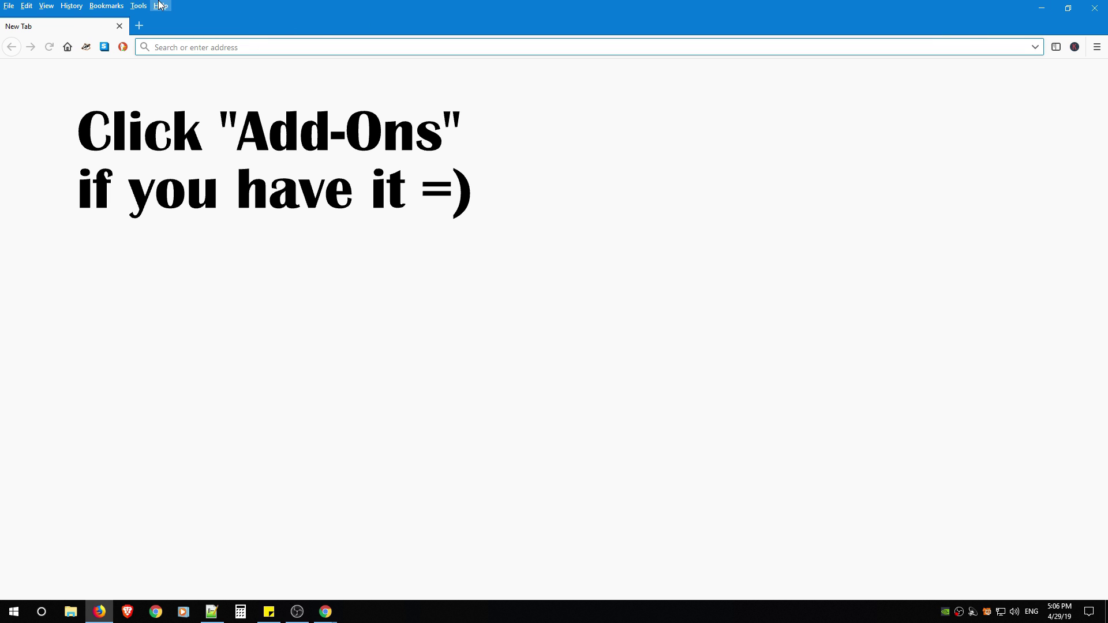
Go to the Firefox Add-ons manager and search for 'ub' to find uBlock Origin.
{"action": "left_click", "coordinate": [1097, 47]}
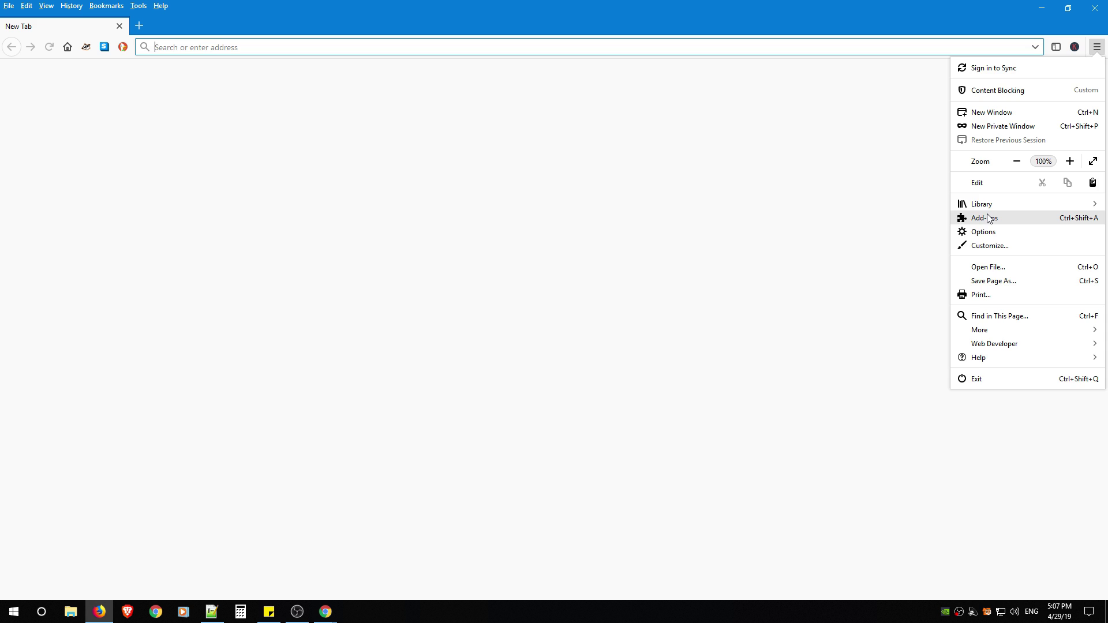
{"action": "left_click", "coordinate": [475, 409]}
{"action": "left_click", "coordinate": [386, 81]}
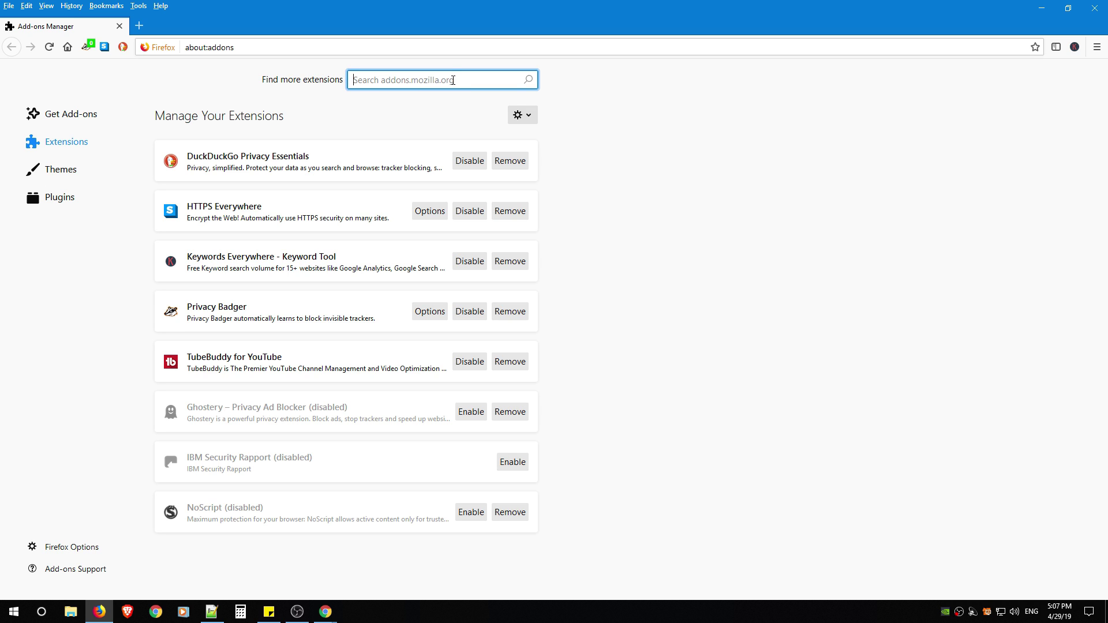
{"action": "type", "text": "ublock origin"}
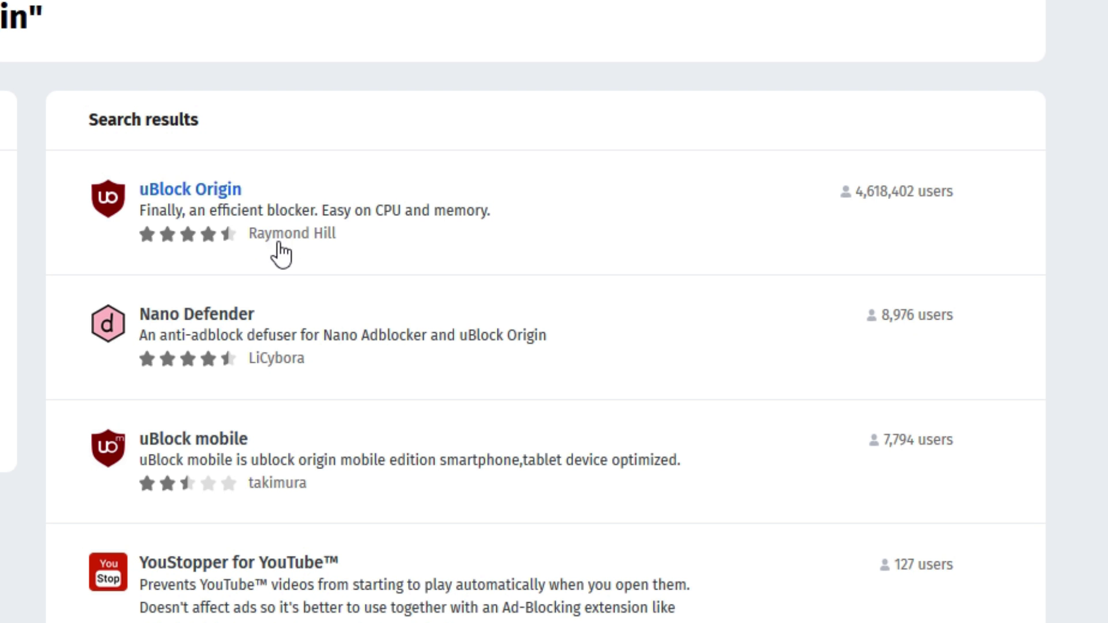
{"action": "left_click_drag", "start_coordinate": [557, 281], "coordinate": [598, 278]}
{"action": "left_click_drag", "start_coordinate": [355, 243], "coordinate": [175, 208]}
Open uBlock Origin's detail page, add it to Firefox and approve its permissions.
{"action": "left_click", "coordinate": [877, 196]}
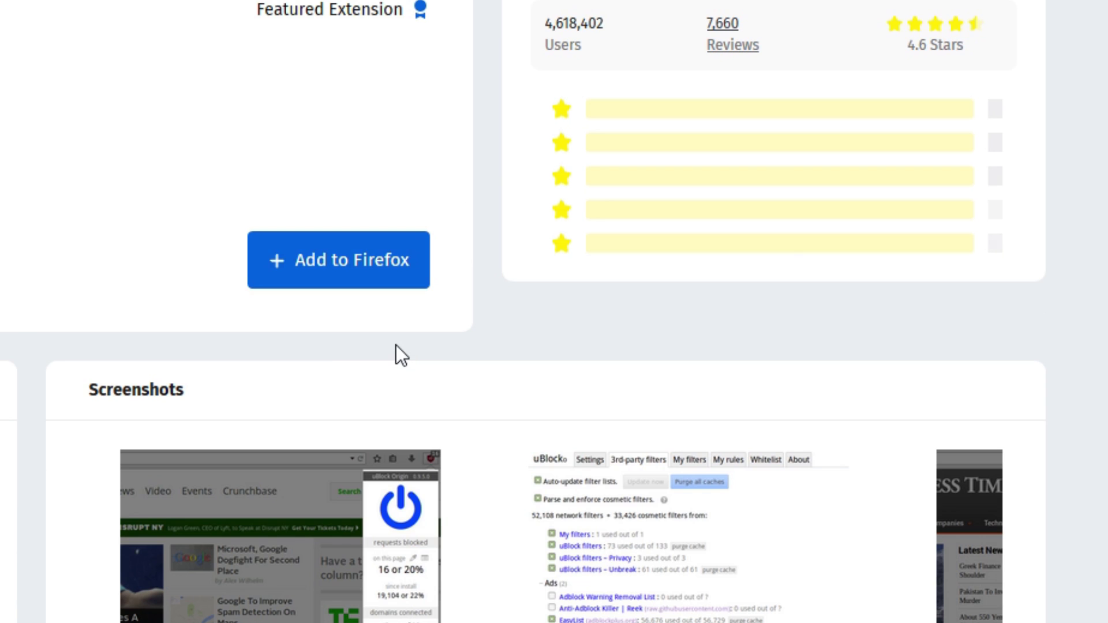
{"action": "left_click", "coordinate": [346, 279]}
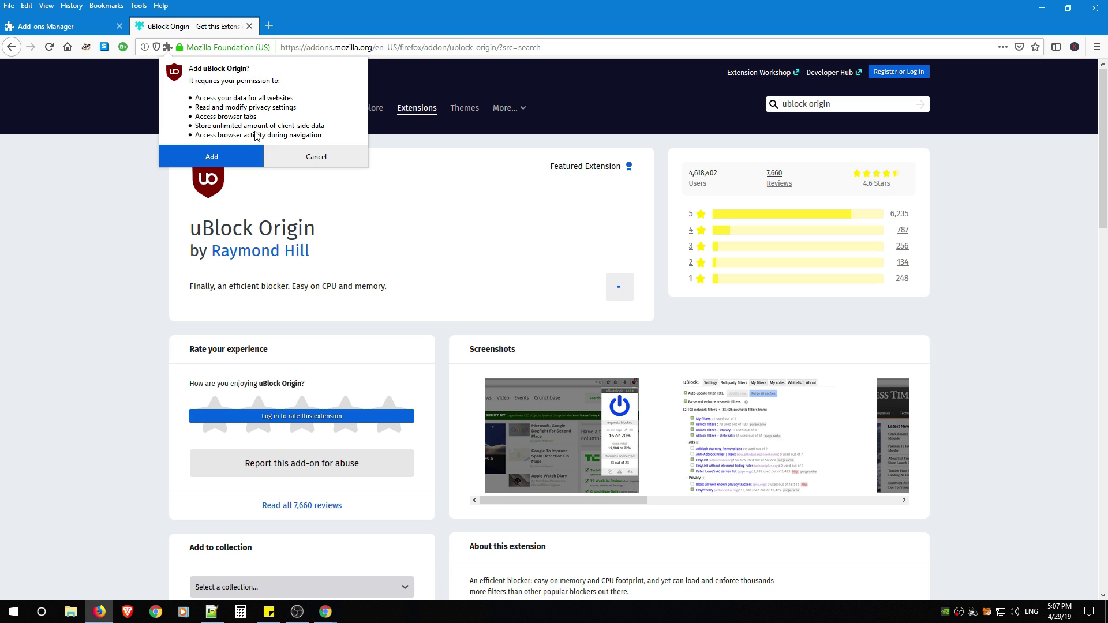
{"action": "left_click", "coordinate": [237, 156]}
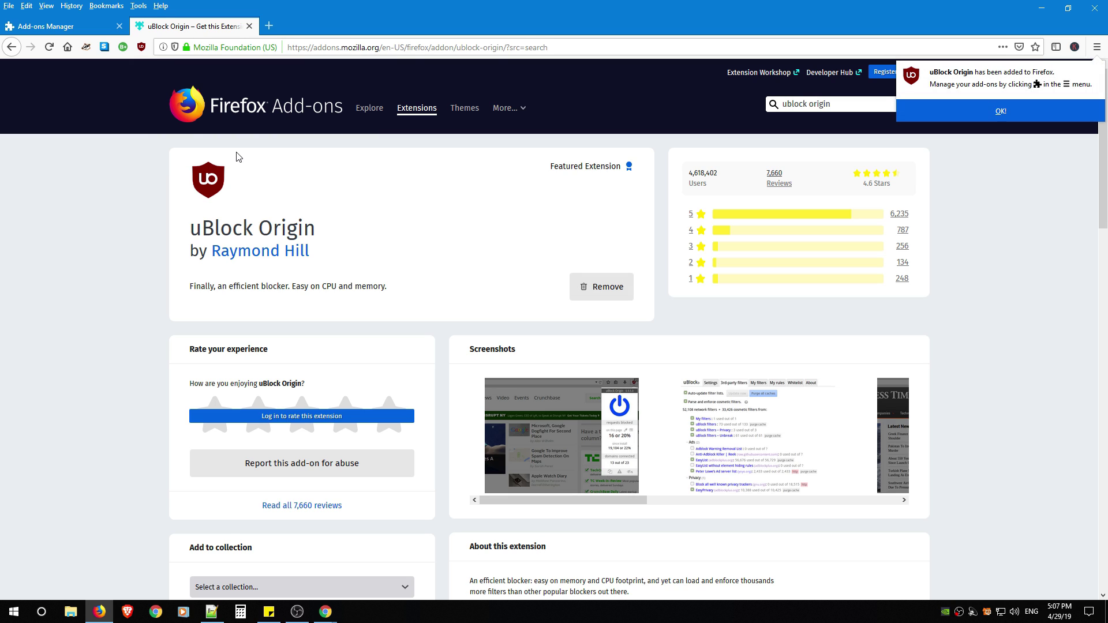
{"action": "left_click", "coordinate": [1019, 111]}
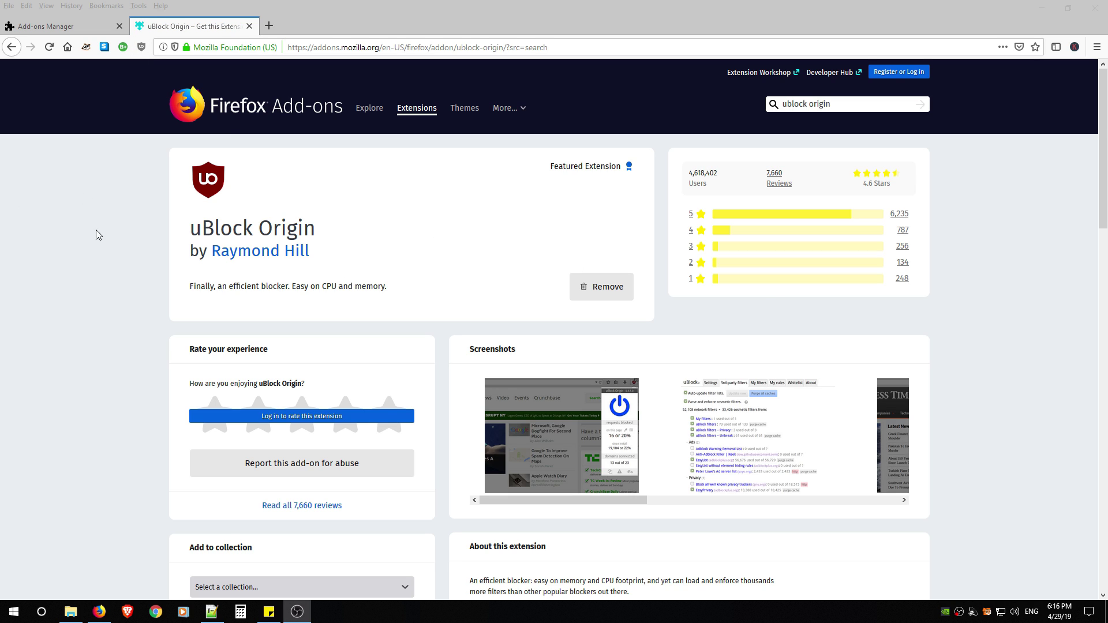
Scroll through the posts on the whitearmour.ca/blog page and return to the top.
{"action": "left_click", "coordinate": [98, 234]}
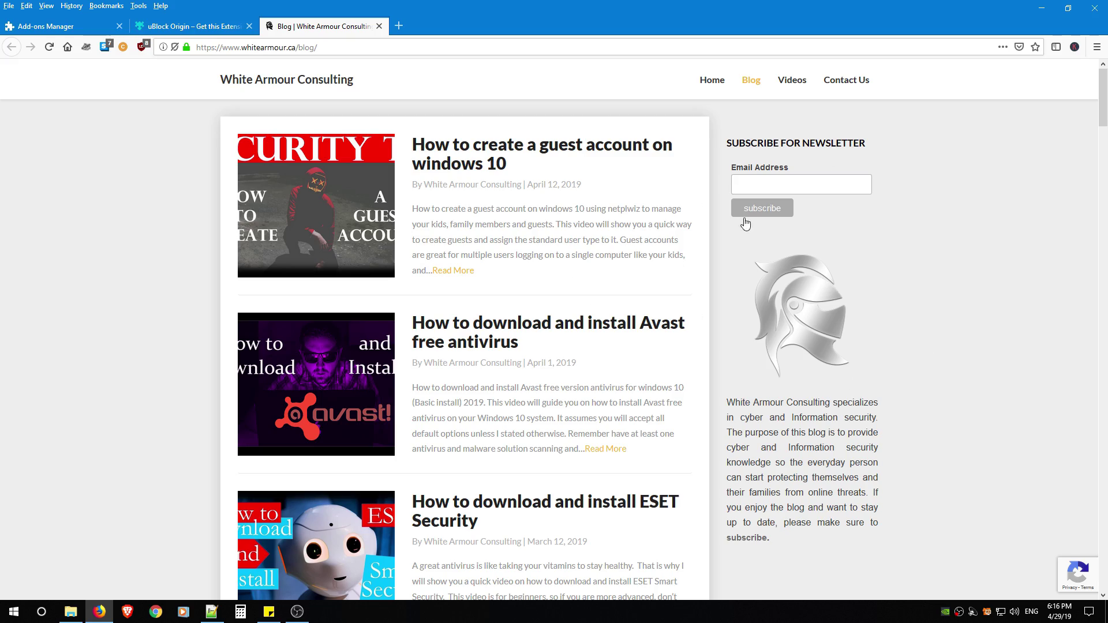
{"action": "scroll", "coordinate": [800, 407], "scroll_direction": "down", "scroll_amount": 6}
{"action": "scroll", "coordinate": [800, 407], "scroll_direction": "down", "scroll_amount": 20}
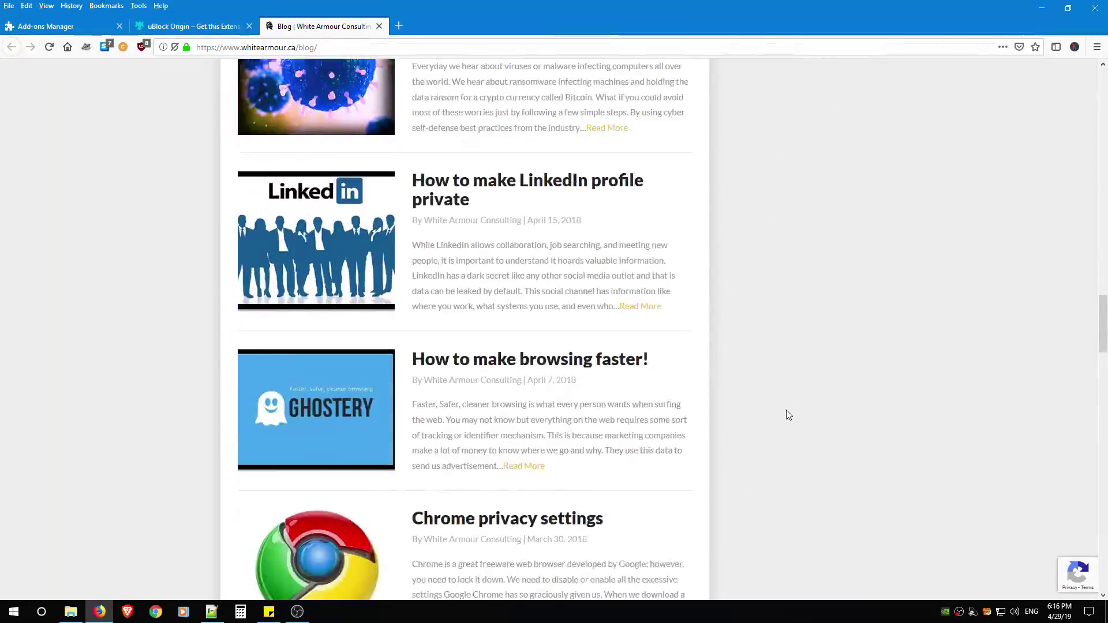
{"action": "scroll", "coordinate": [786, 404], "scroll_direction": "up", "scroll_amount": 14}
{"action": "scroll", "coordinate": [785, 401], "scroll_direction": "up", "scroll_amount": 20}
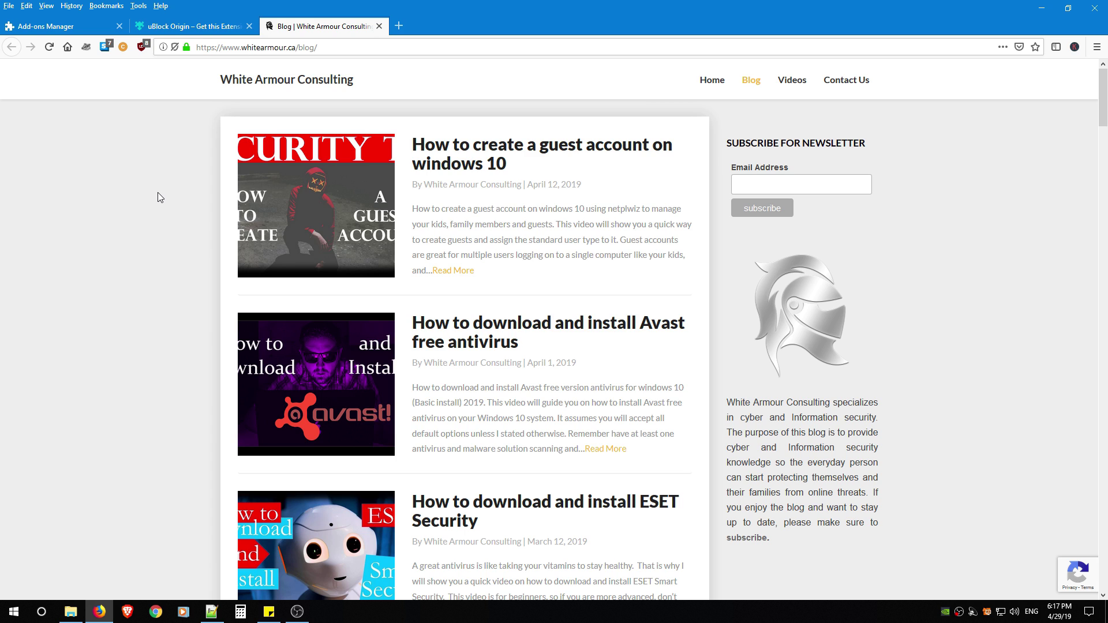
Switch uBlock Origin off for the blog and reload, then switch it back on and reload.
{"action": "left_click", "coordinate": [141, 47]}
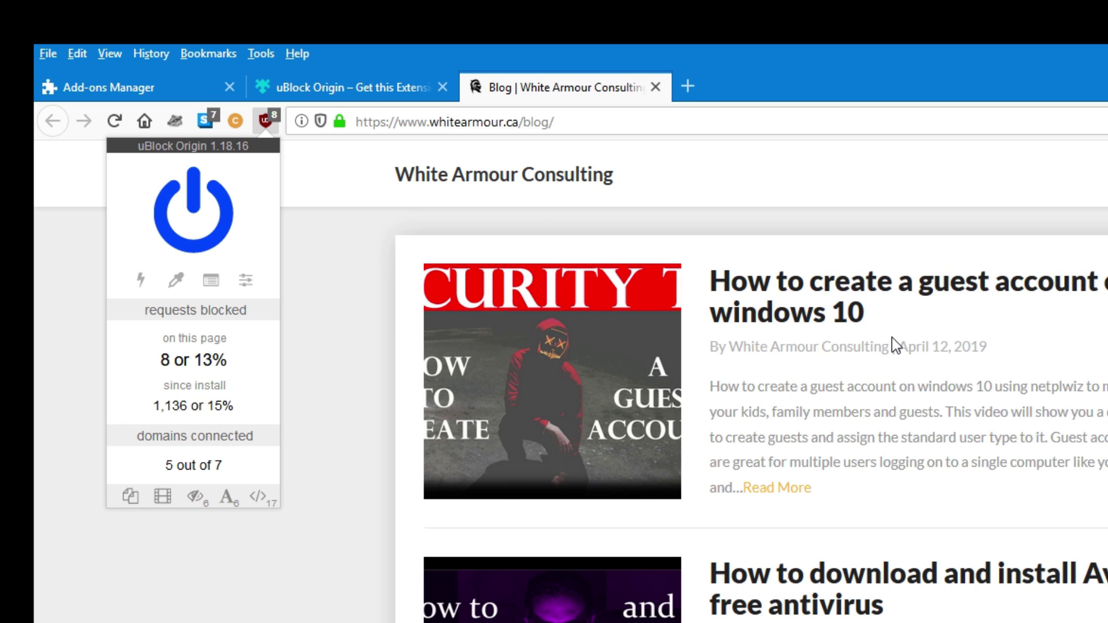
{"action": "left_click", "coordinate": [199, 215]}
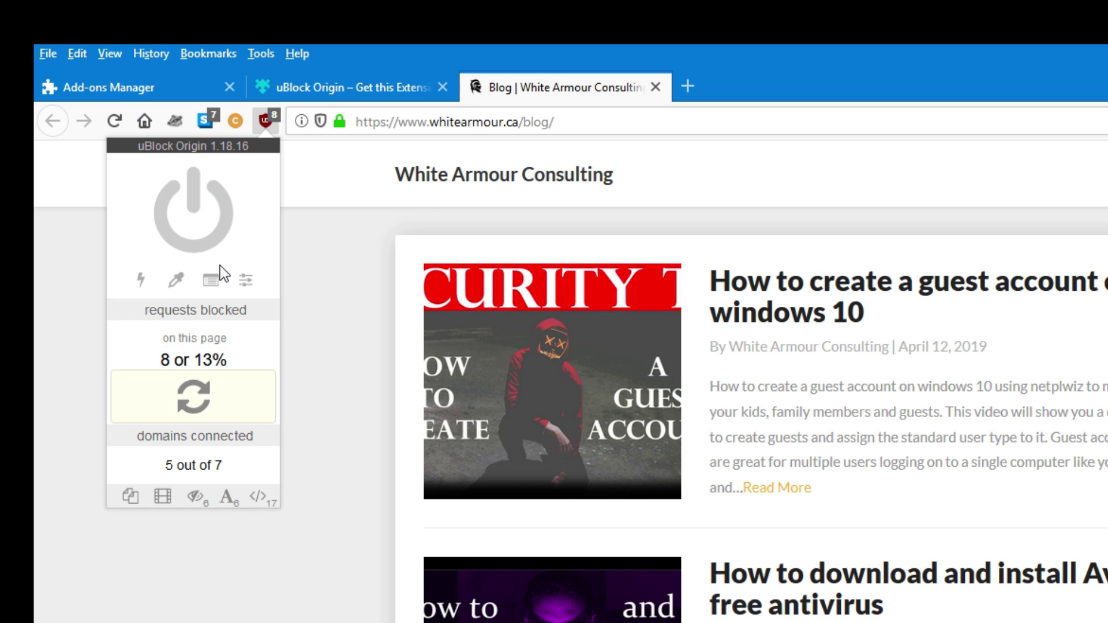
{"action": "left_click", "coordinate": [198, 404]}
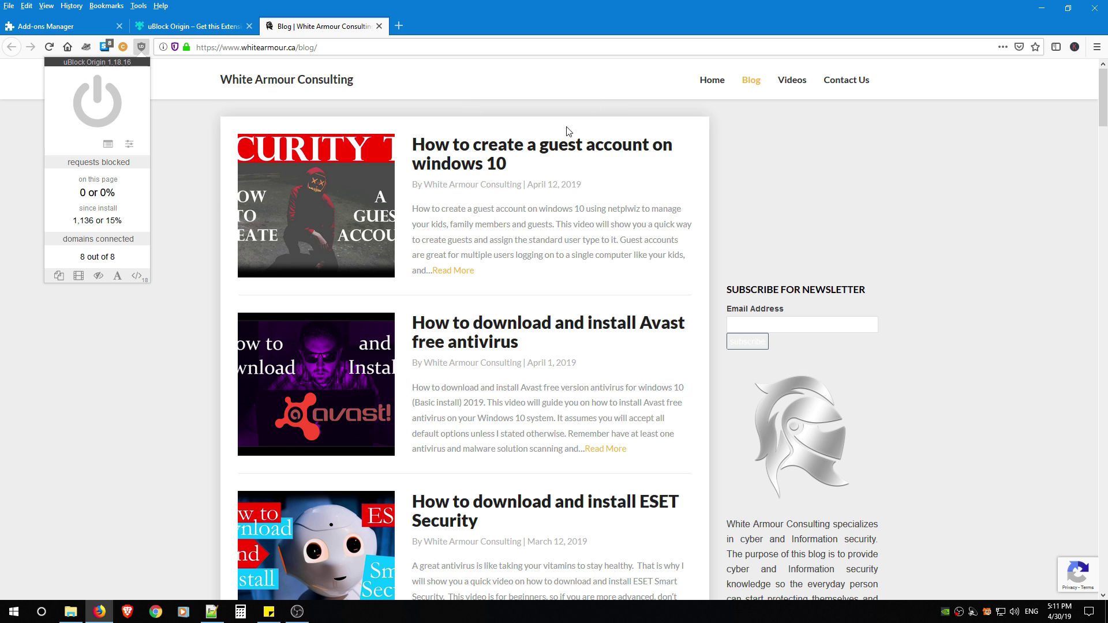
{"action": "left_click", "coordinate": [97, 101]}
{"action": "left_click", "coordinate": [99, 213]}
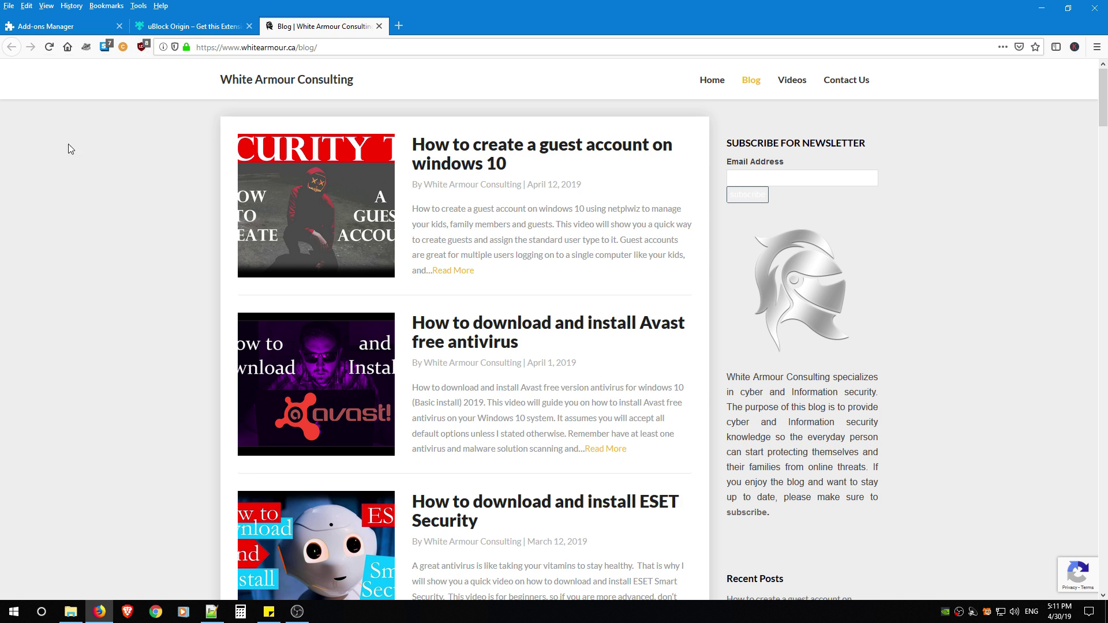
{"action": "key", "text": "Print"}
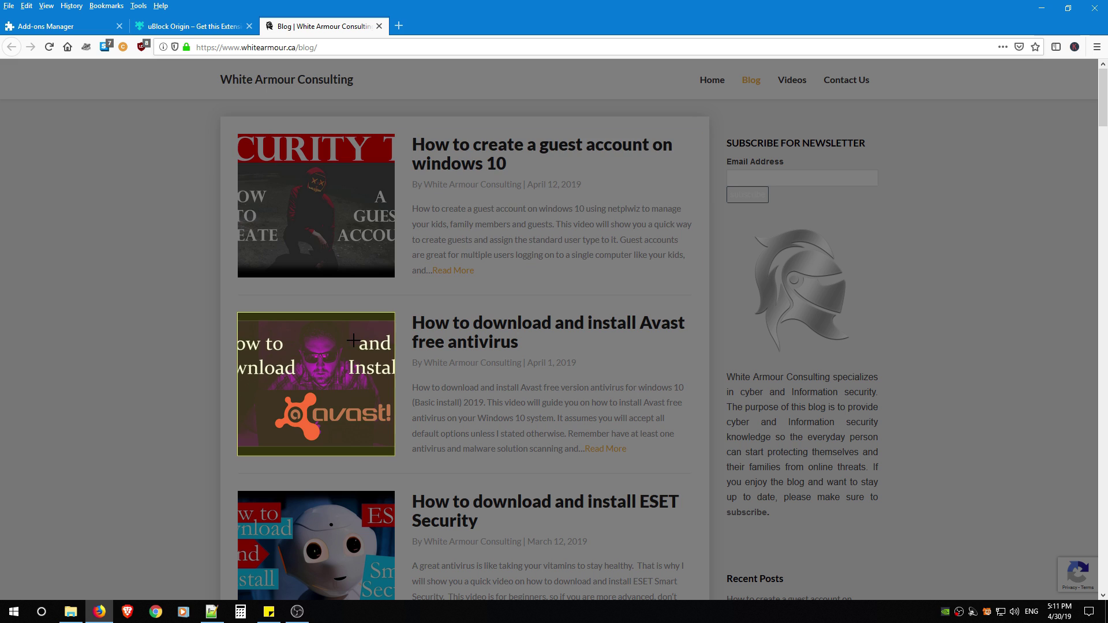
{"action": "scroll", "coordinate": [353, 340], "scroll_direction": "down", "scroll_amount": 10}
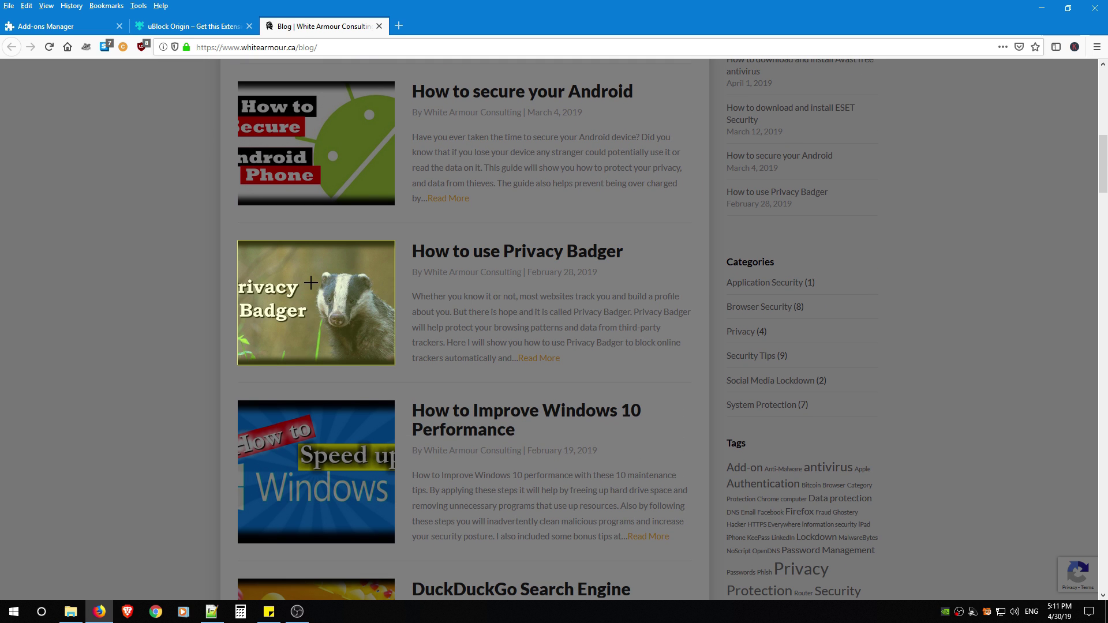
{"action": "scroll", "coordinate": [479, 258], "scroll_direction": "up", "scroll_amount": 10}
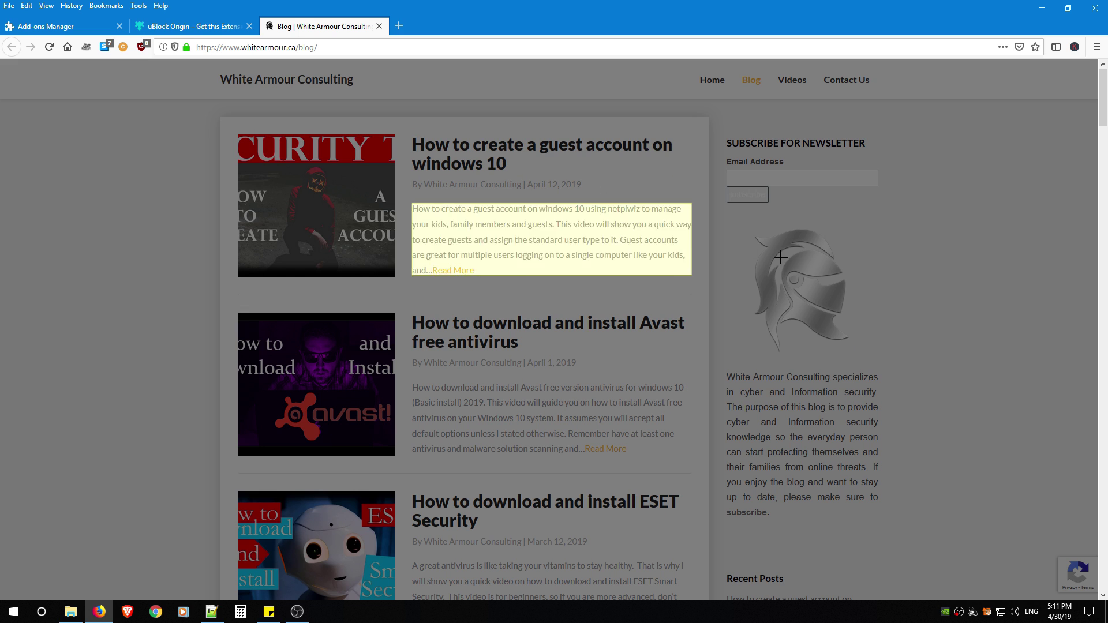
{"action": "left_click", "coordinate": [801, 287]}
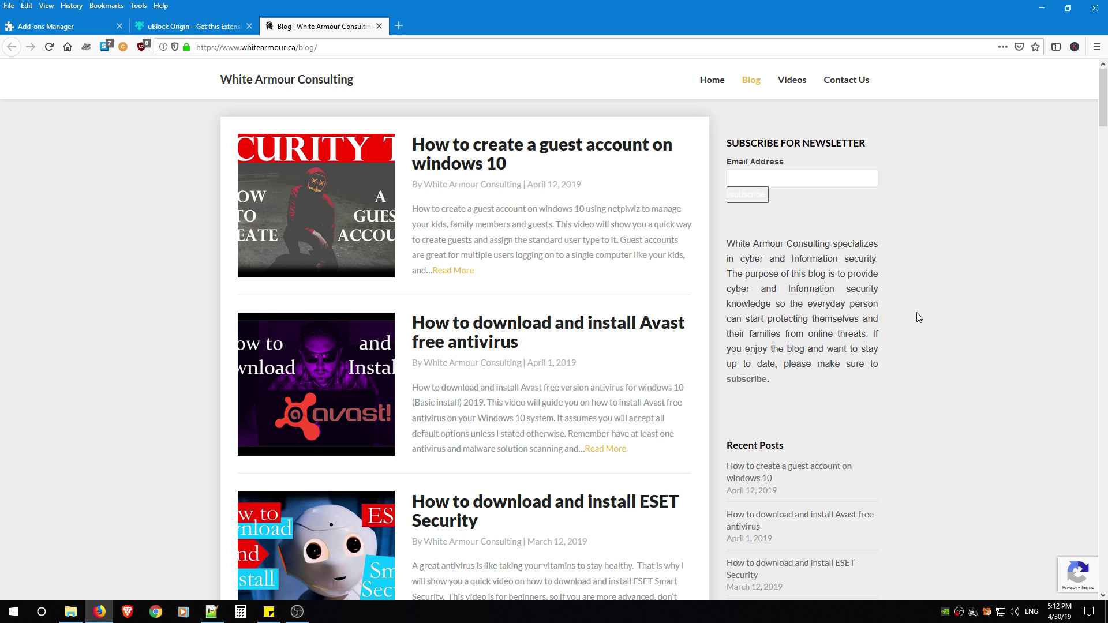
{"action": "key", "text": "F5"}
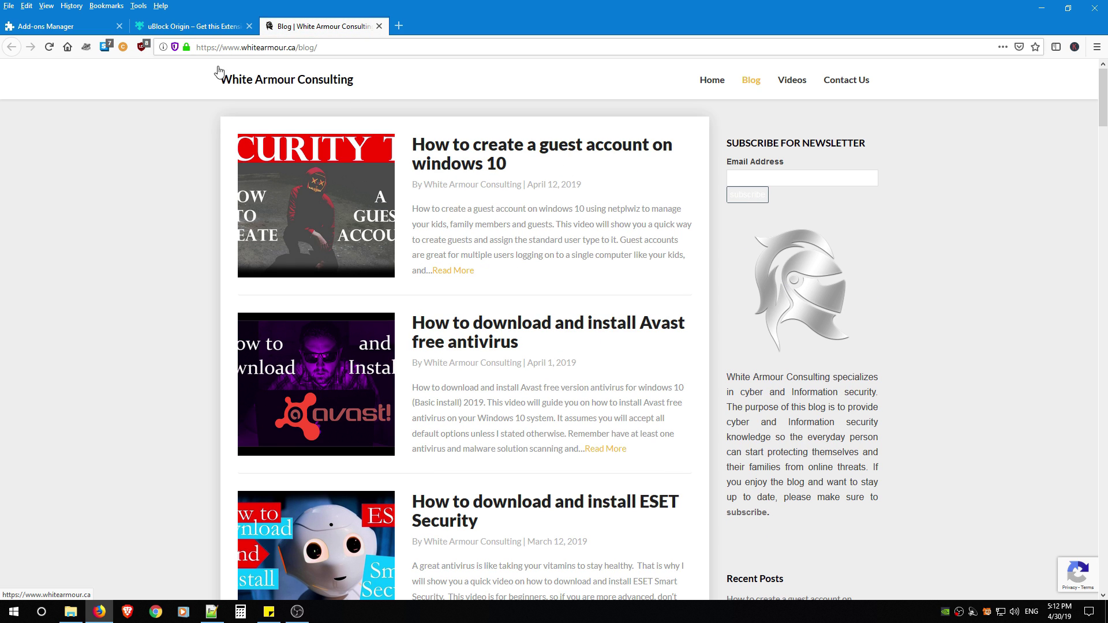
Pick the helmet logo with the element picker and create the walogo.png blocking filter.
{"action": "left_click", "coordinate": [141, 46]}
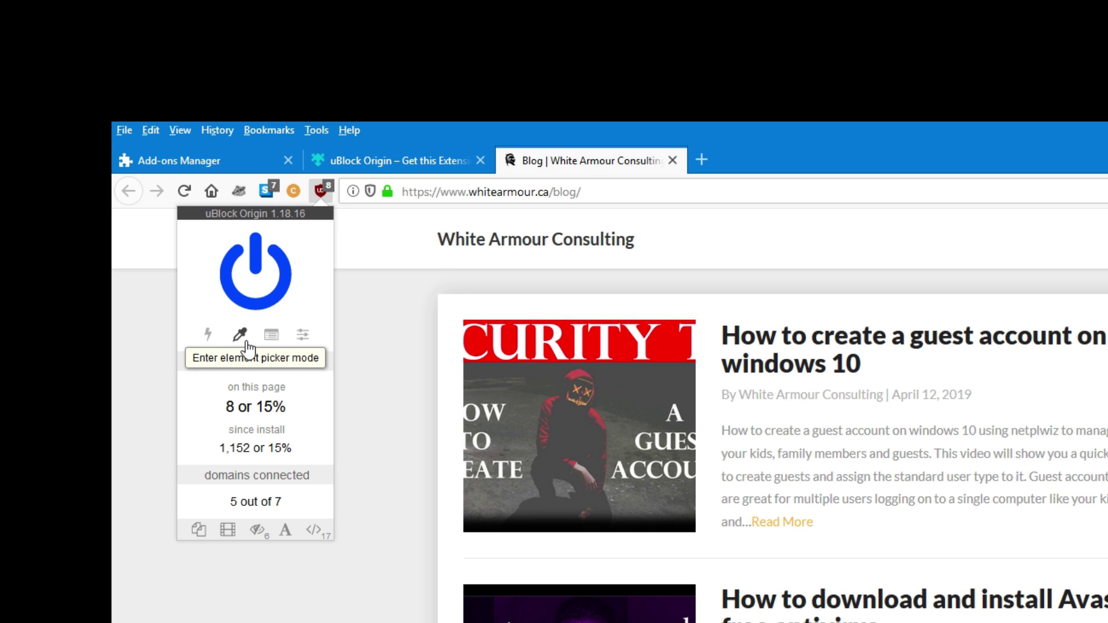
{"action": "left_click", "coordinate": [241, 336]}
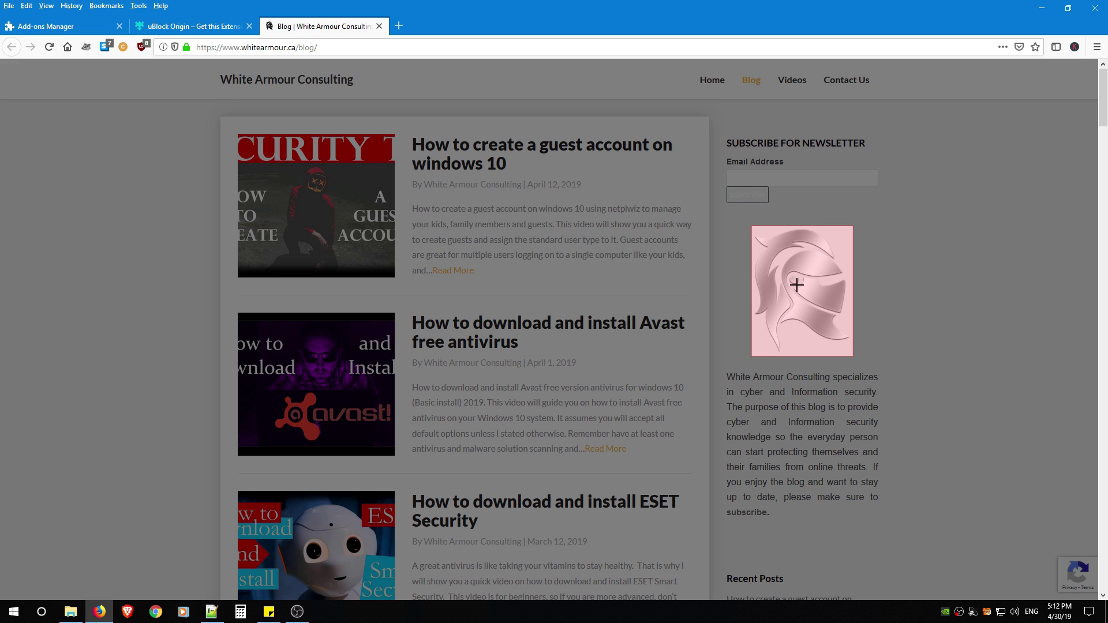
{"action": "left_click", "coordinate": [797, 285]}
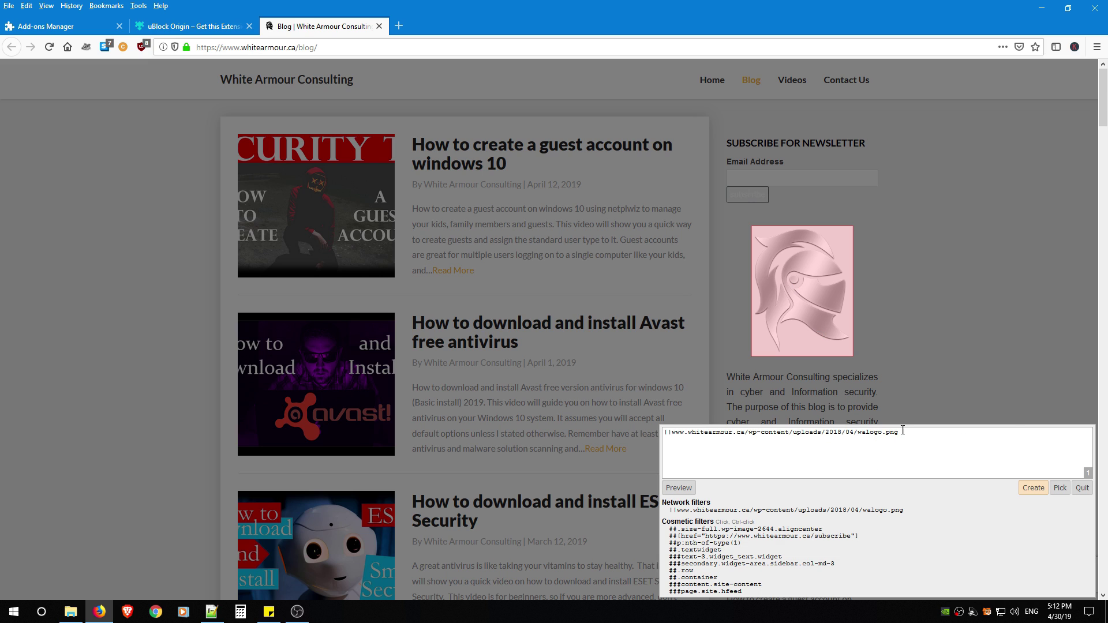
{"action": "left_click_drag", "start_coordinate": [903, 431], "coordinate": [629, 424]}
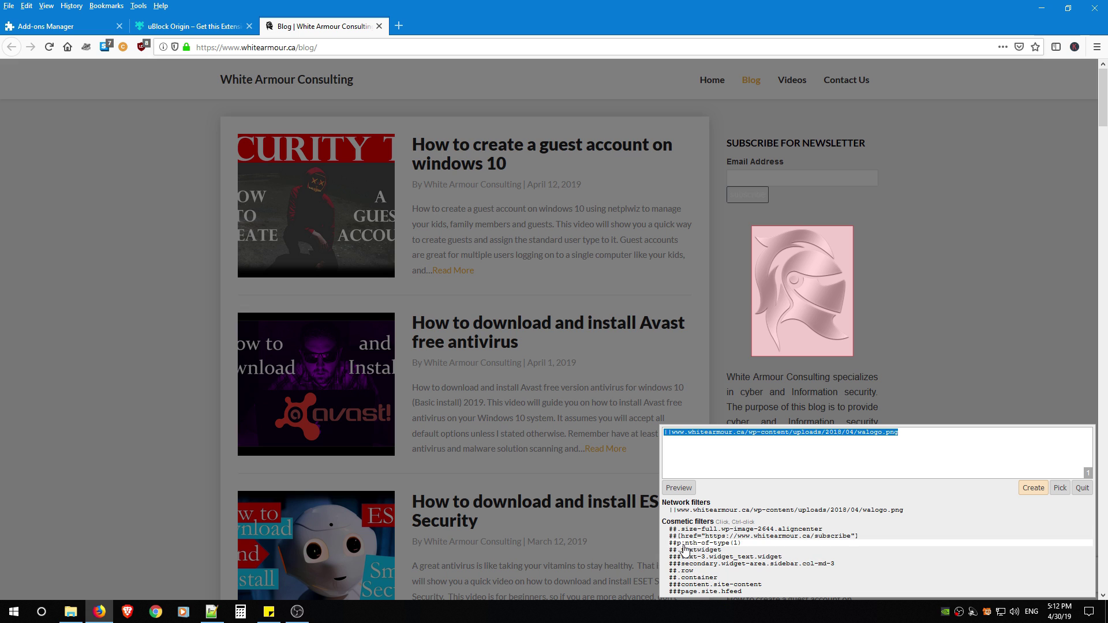
{"action": "left_click", "coordinate": [1028, 489]}
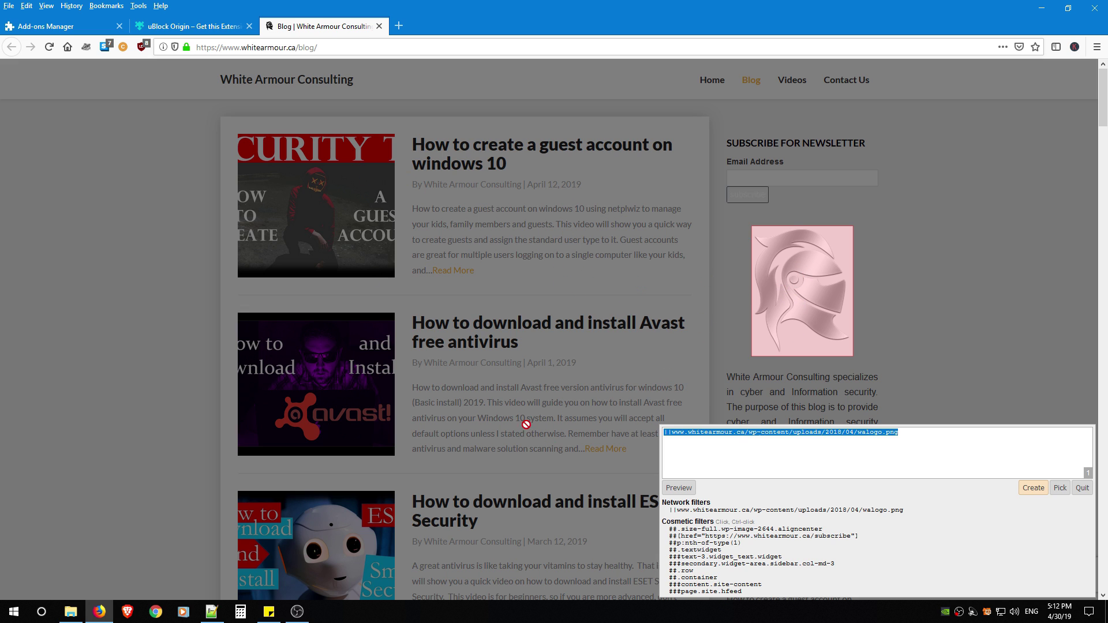
{"action": "scroll", "coordinate": [525, 425], "scroll_direction": "down", "scroll_amount": 20}
{"action": "scroll", "coordinate": [544, 436], "scroll_direction": "up", "scroll_amount": 20}
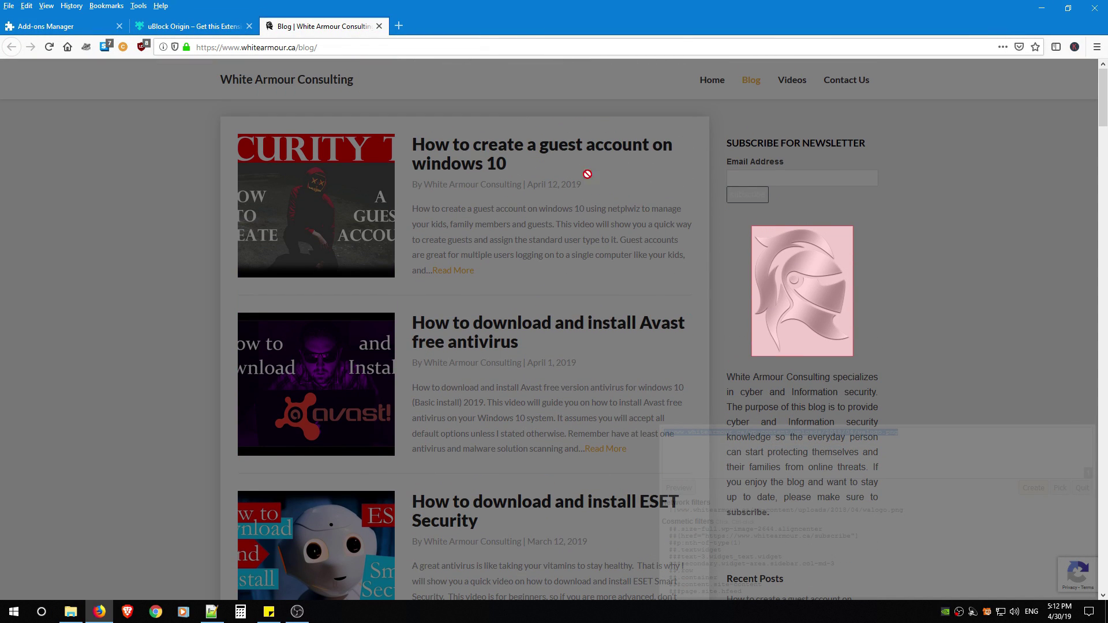
{"action": "left_click", "coordinate": [764, 348]}
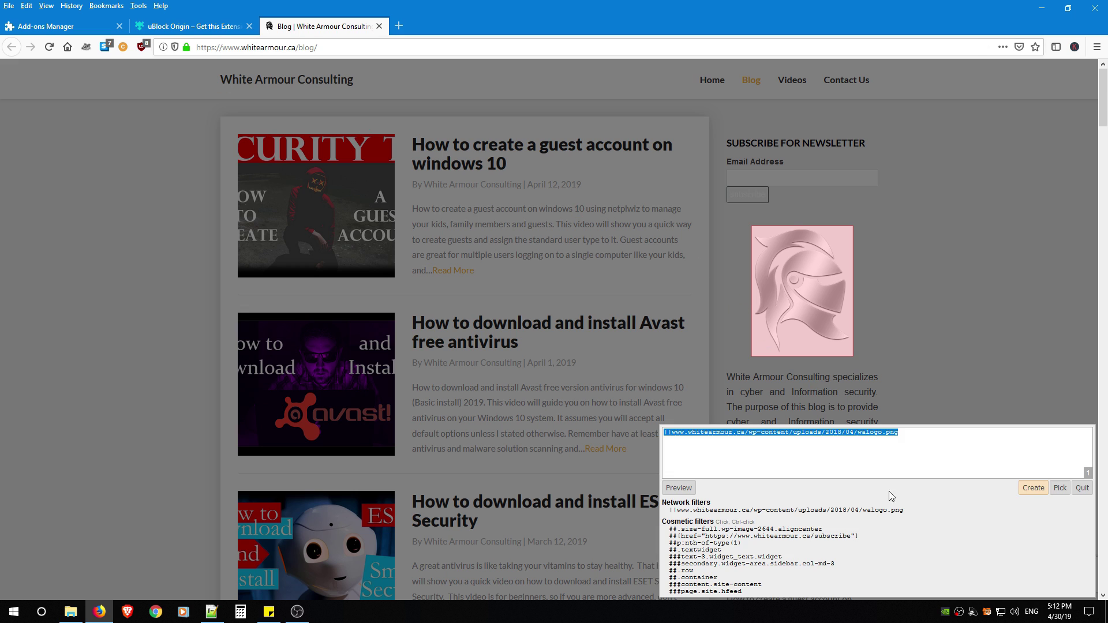
{"action": "left_click", "coordinate": [1033, 488]}
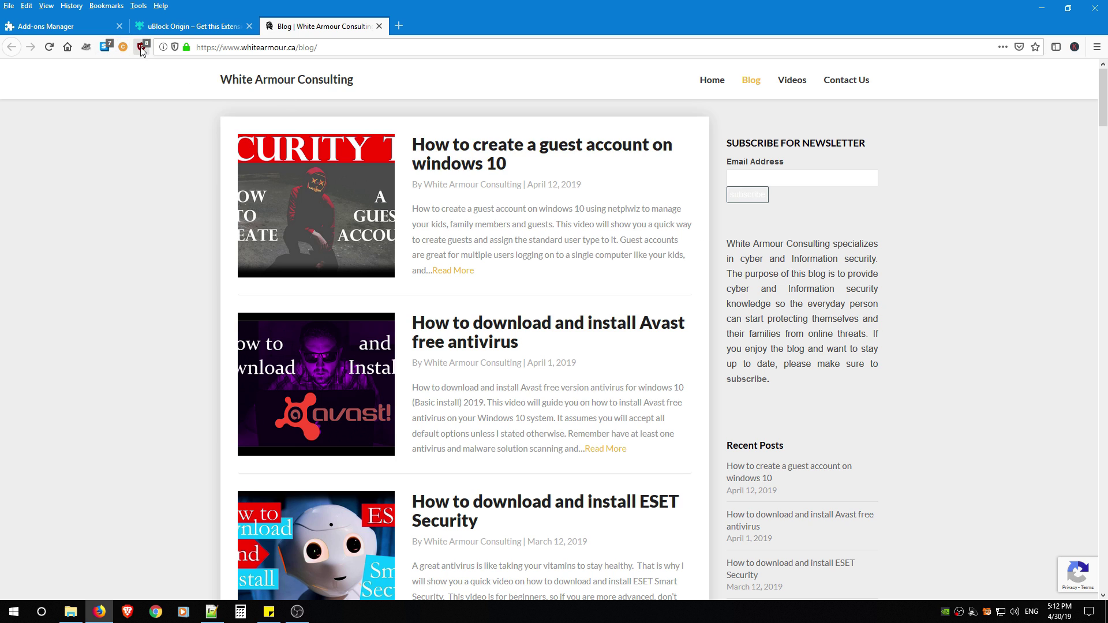
Open the request logger from the uBlock popup and reload the blog page.
{"action": "left_click", "coordinate": [141, 48]}
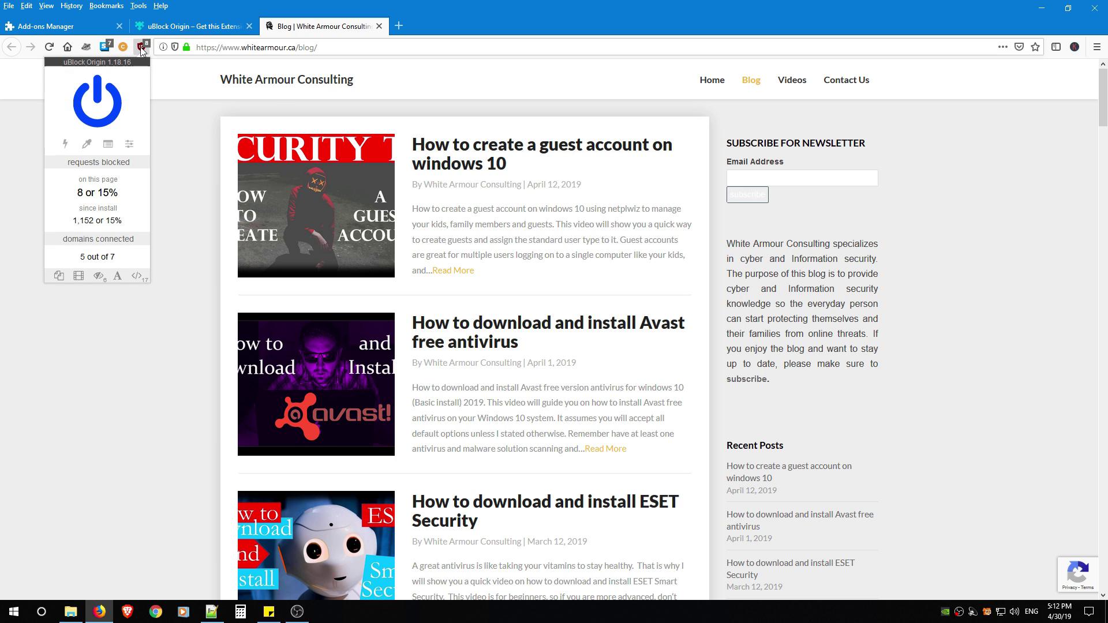
{"action": "left_click", "coordinate": [108, 145]}
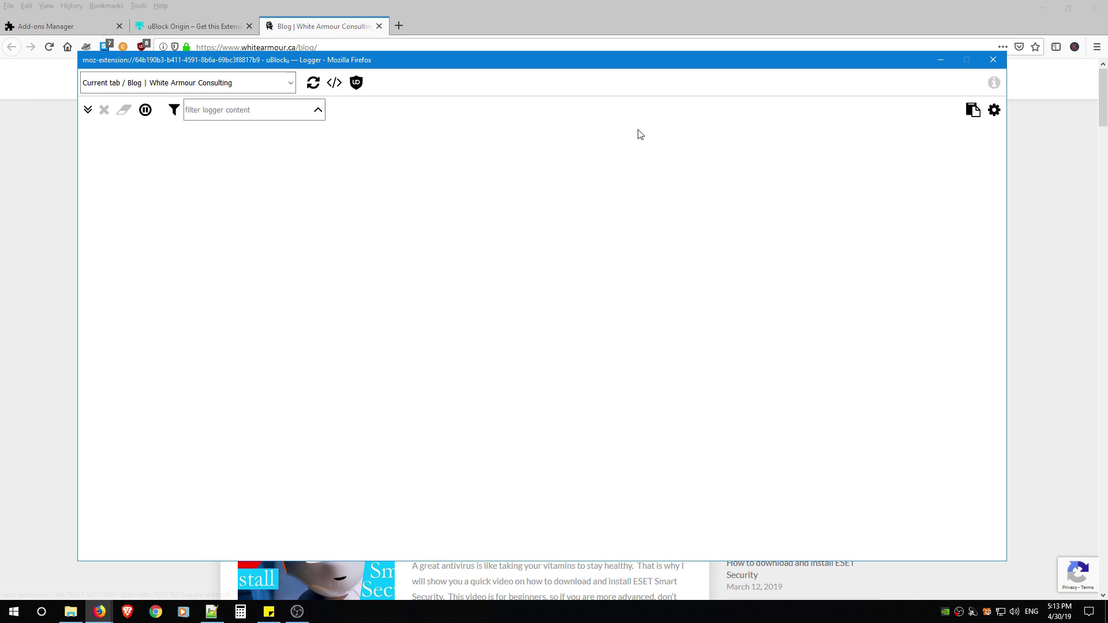
{"action": "left_click_drag", "start_coordinate": [475, 66], "coordinate": [543, 87]}
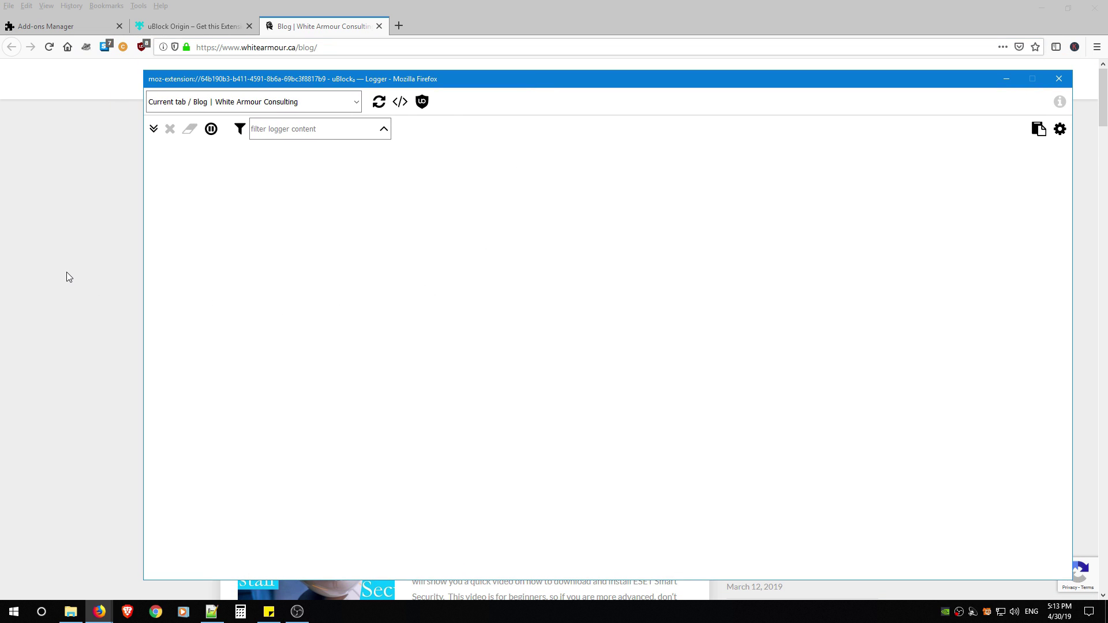
{"action": "left_click", "coordinate": [85, 233]}
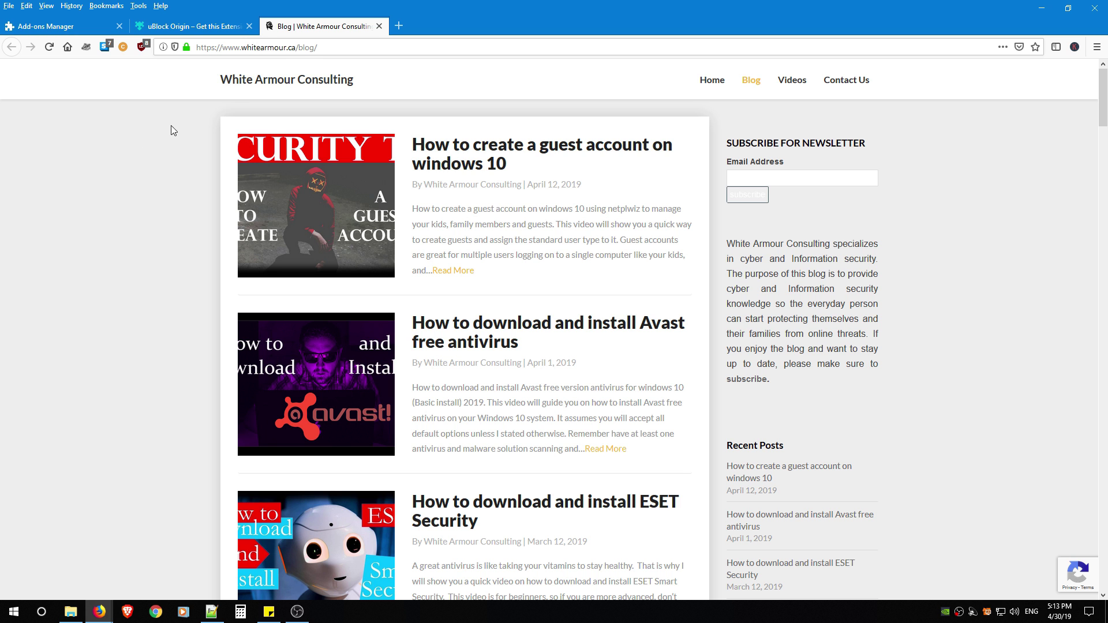
{"action": "left_click", "coordinate": [327, 50]}
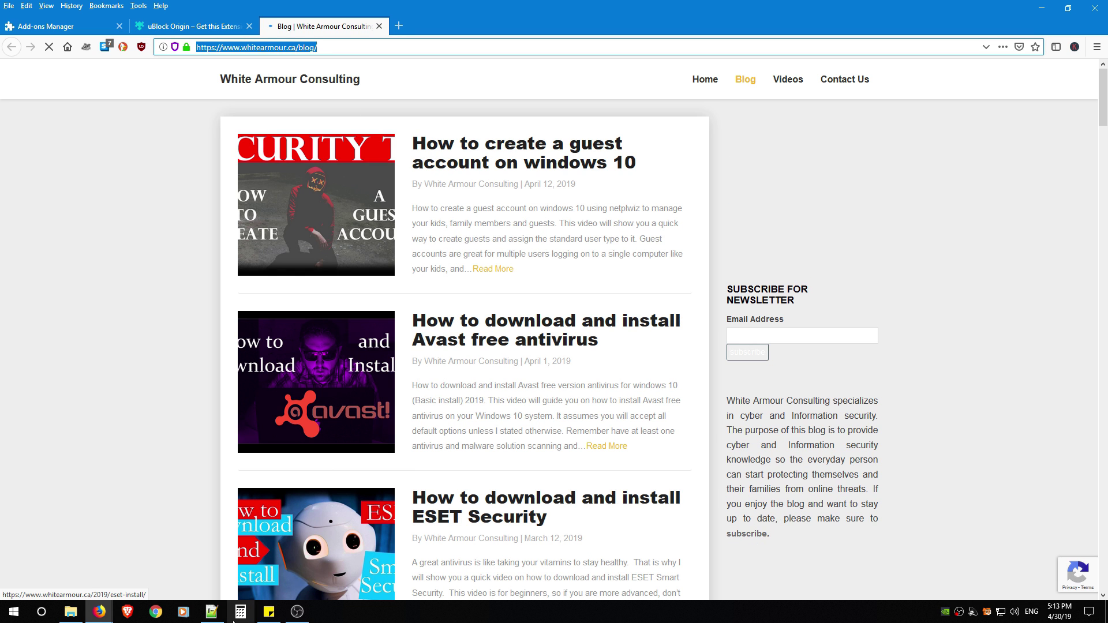
Bring the logger back in front and review its entries, including blocked googlesyndication.com scripts.
{"action": "left_click", "coordinate": [100, 612]}
{"action": "left_click", "coordinate": [176, 544]}
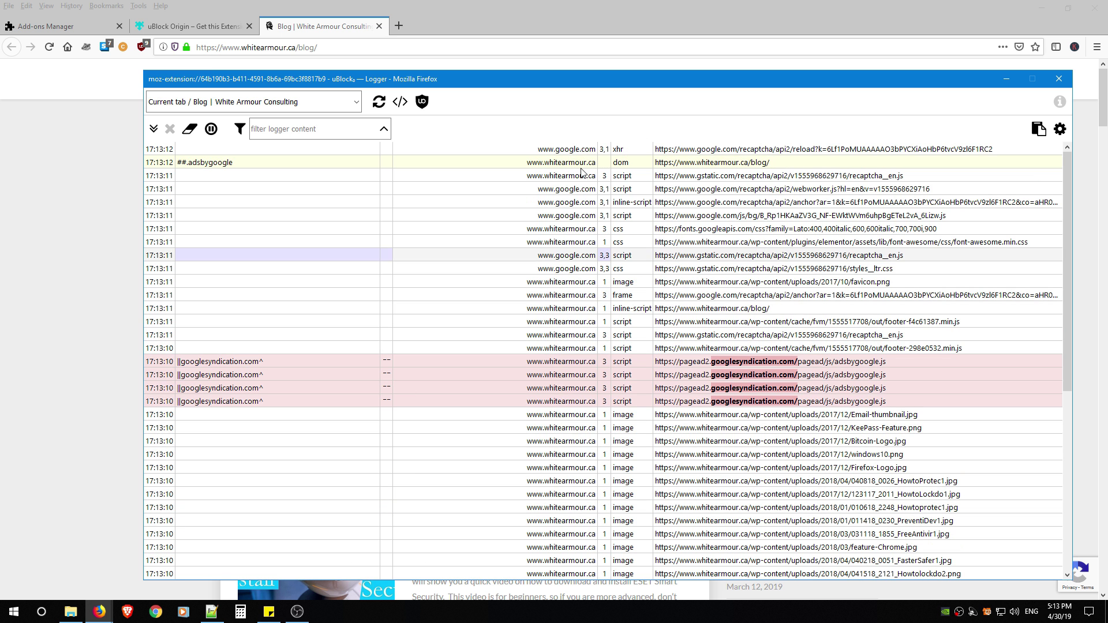
{"action": "left_click_drag", "start_coordinate": [595, 72], "coordinate": [530, 23]}
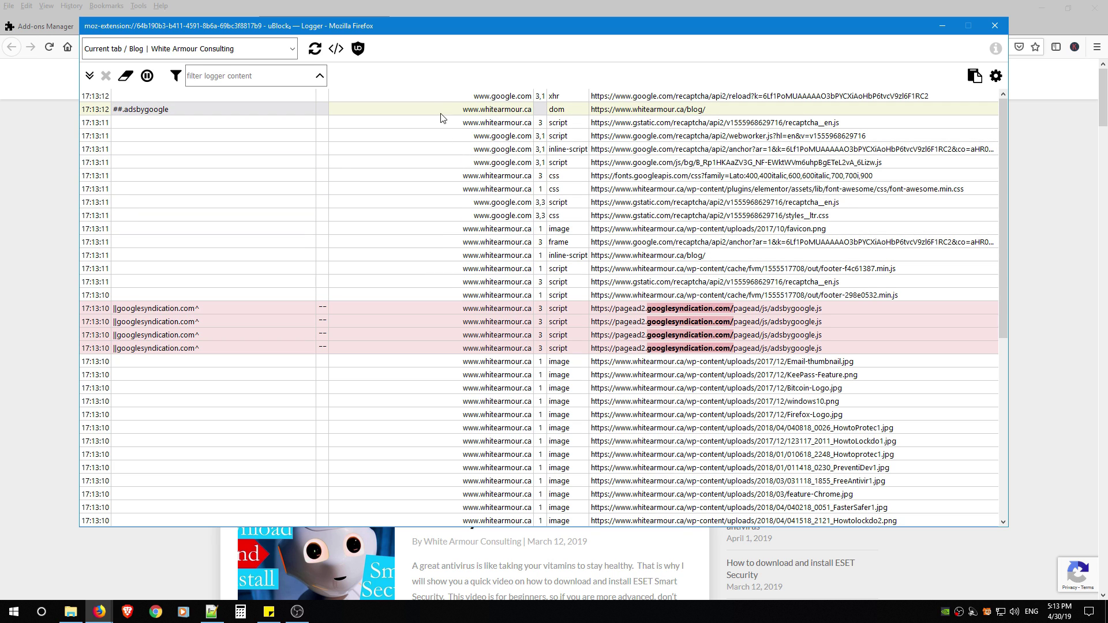
{"action": "scroll", "coordinate": [443, 173], "scroll_direction": "down", "scroll_amount": 5}
{"action": "scroll", "coordinate": [445, 259], "scroll_direction": "down", "scroll_amount": 3}
{"action": "scroll", "coordinate": [448, 335], "scroll_direction": "up", "scroll_amount": 8}
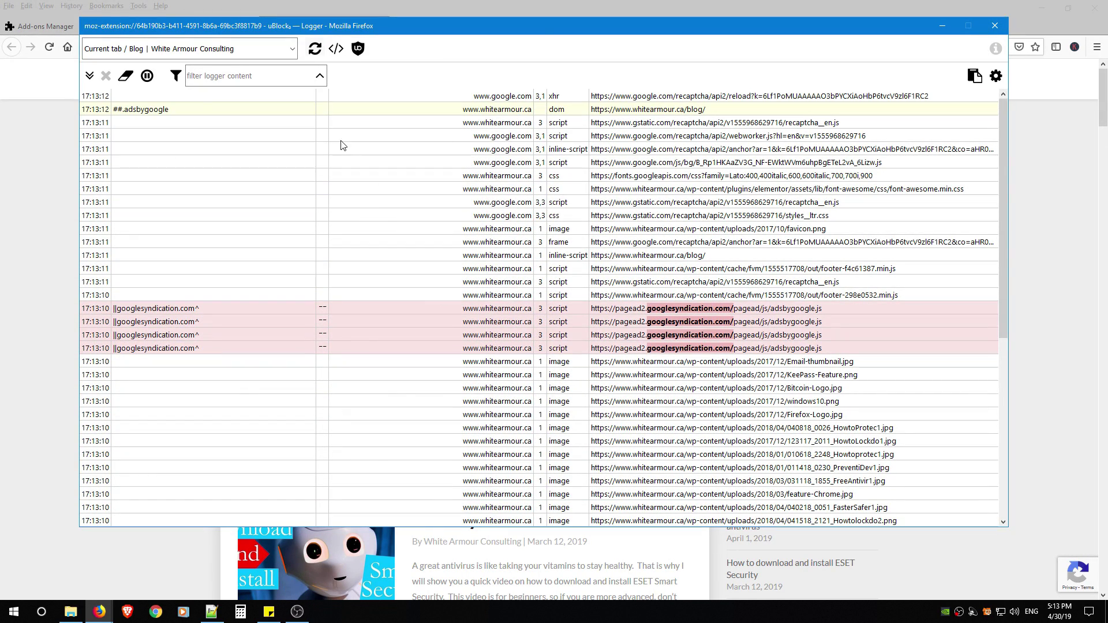
{"action": "scroll", "coordinate": [829, 363], "scroll_direction": "down", "scroll_amount": 6}
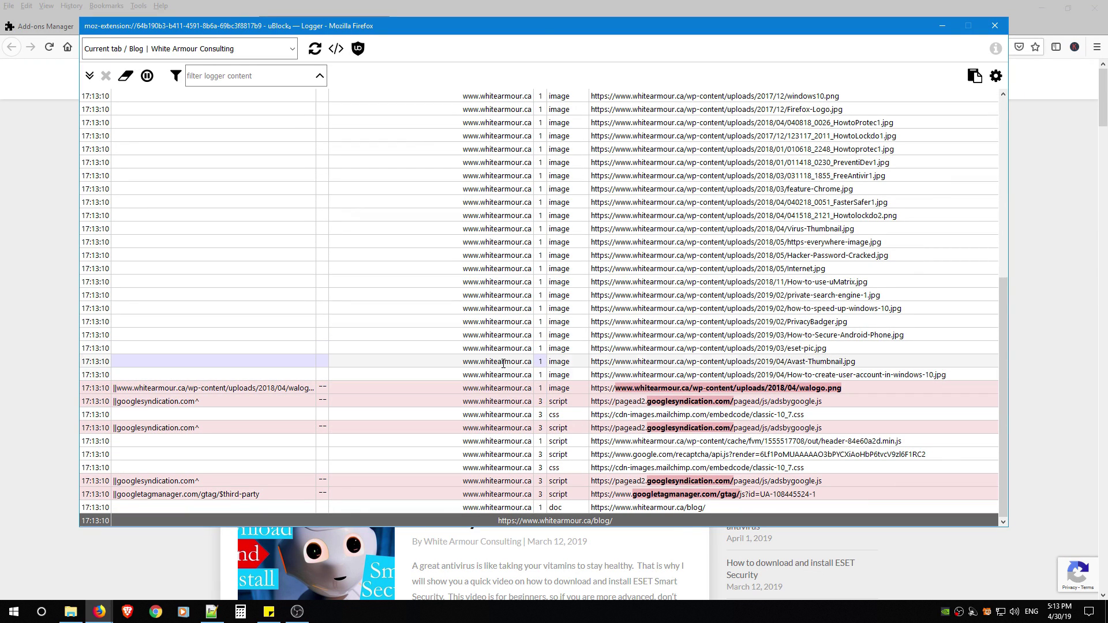
{"action": "scroll", "coordinate": [503, 364], "scroll_direction": "up", "scroll_amount": 5}
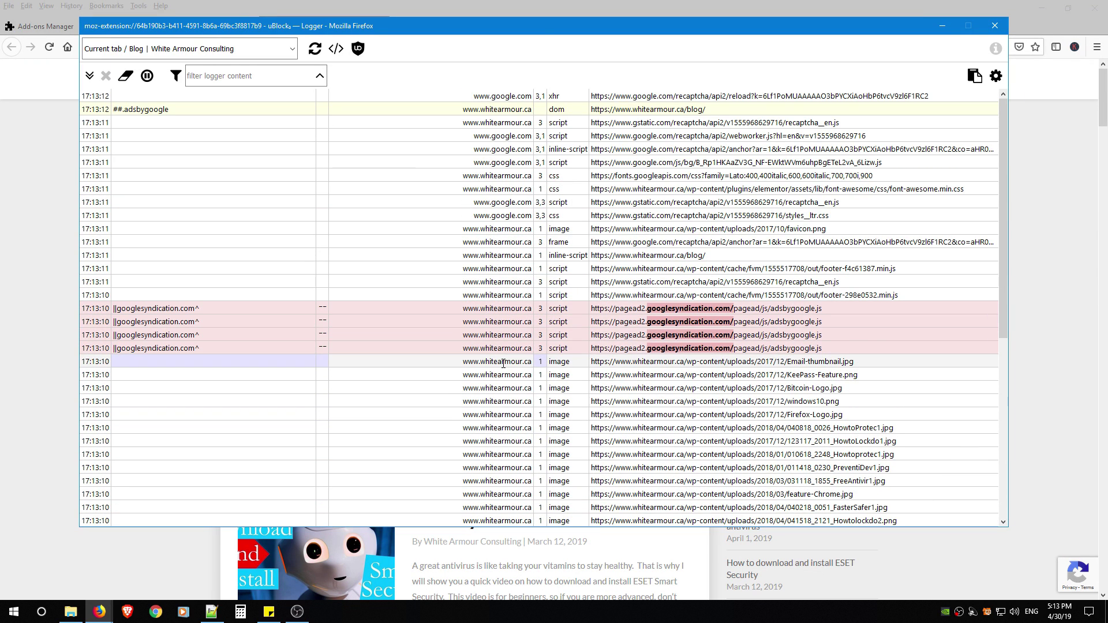
Close the logger and expand the uBlock popup's list of connected domains.
{"action": "left_click", "coordinate": [995, 26]}
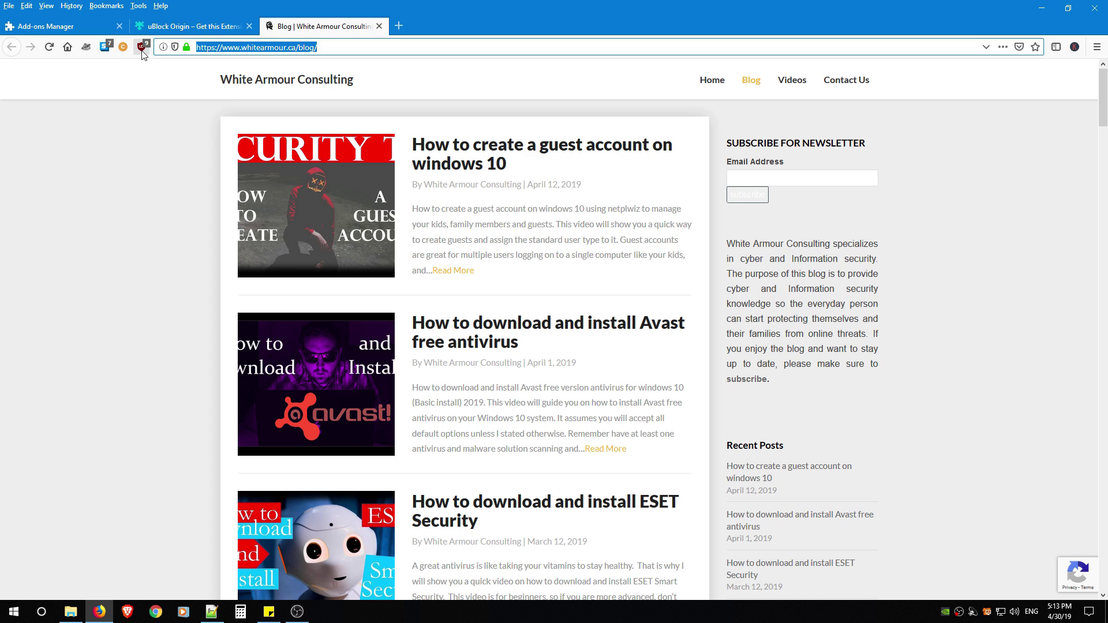
{"action": "left_click", "coordinate": [142, 47]}
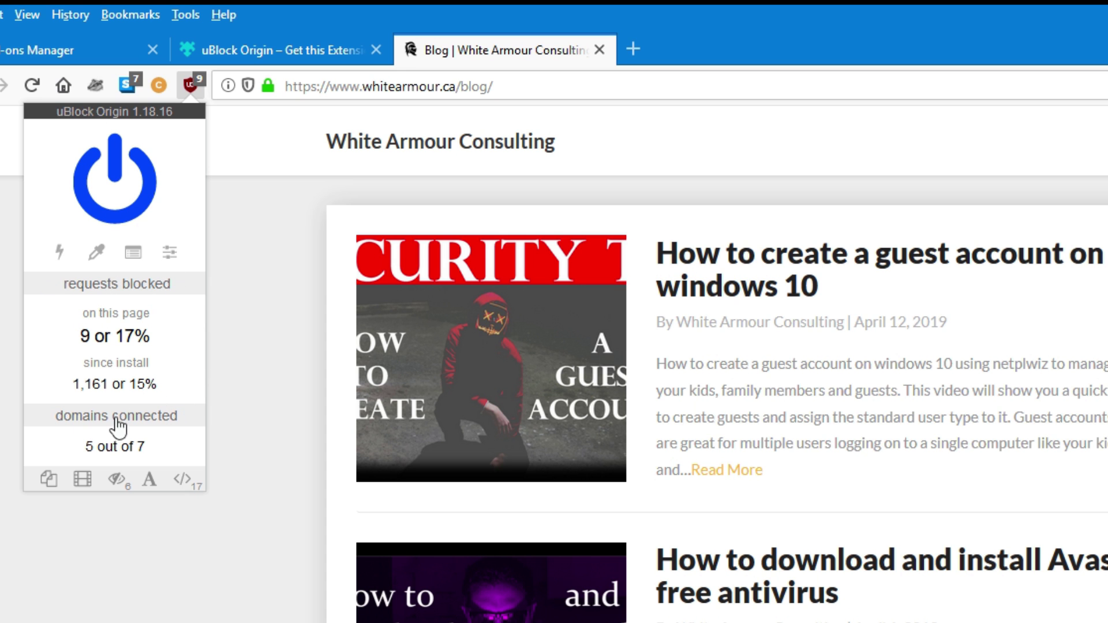
{"action": "left_click", "coordinate": [114, 285]}
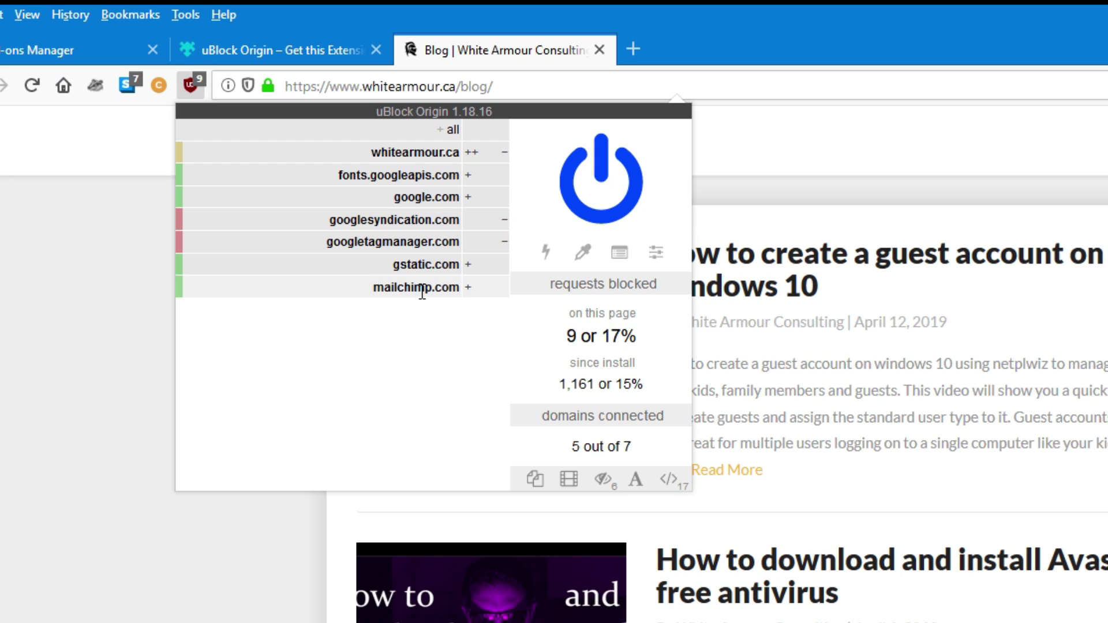
Highlight the whitearmour.ca, fonts.googleapis.com, google.com and mailchimp.com domain entries.
{"action": "double_click", "coordinate": [465, 152]}
{"action": "left_click_drag", "start_coordinate": [338, 176], "coordinate": [462, 176]}
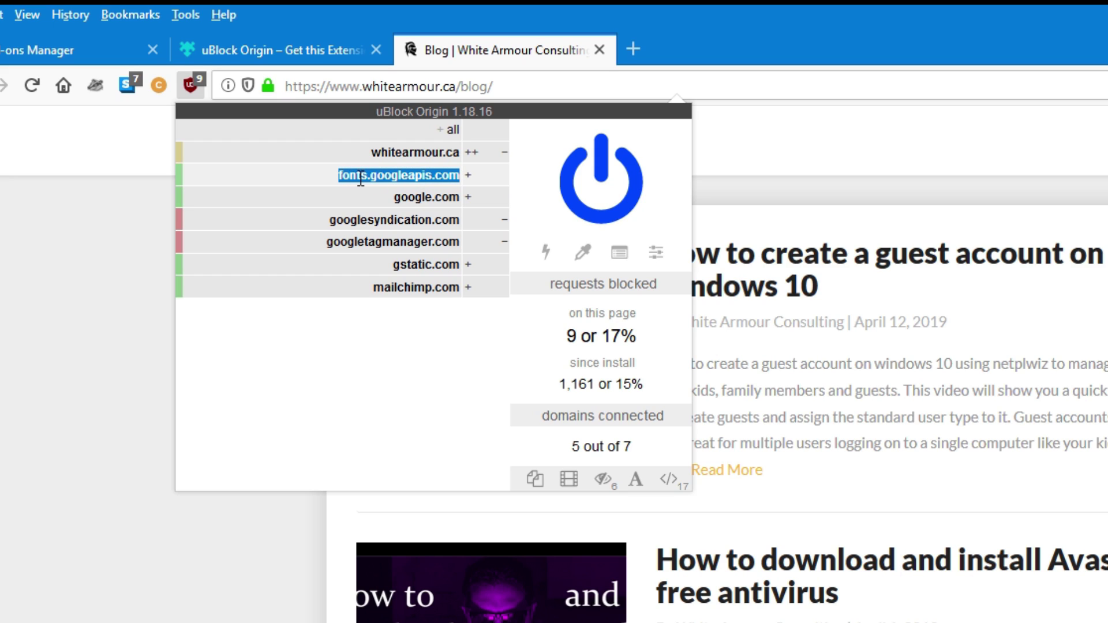
{"action": "left_click_drag", "start_coordinate": [393, 198], "coordinate": [467, 199]}
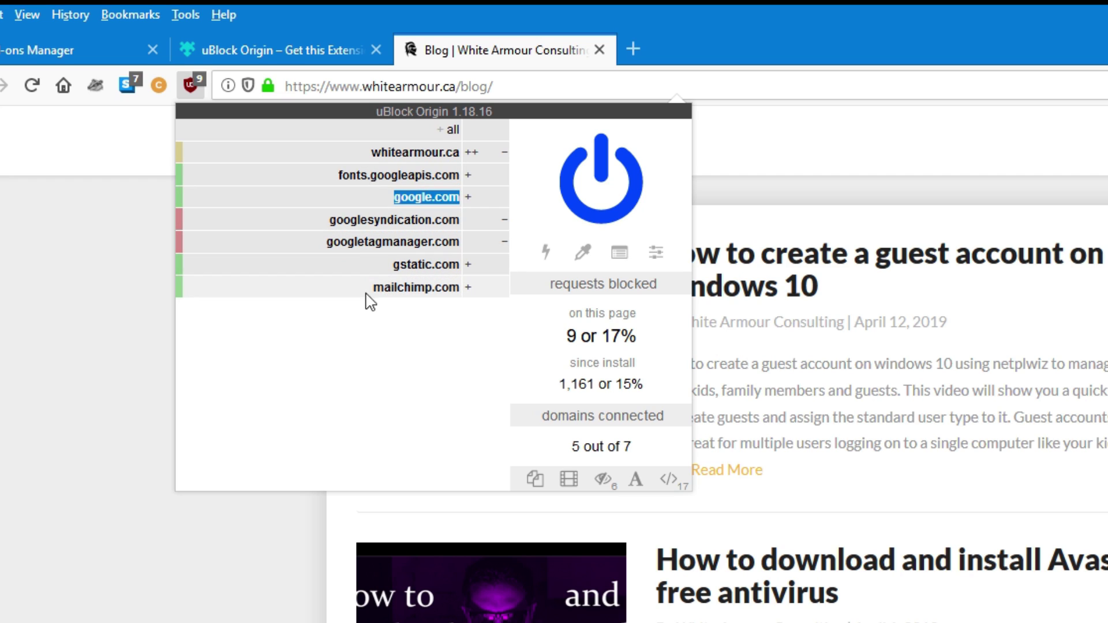
{"action": "left_click_drag", "start_coordinate": [368, 292], "coordinate": [446, 287]}
{"action": "left_click", "coordinate": [429, 339]}
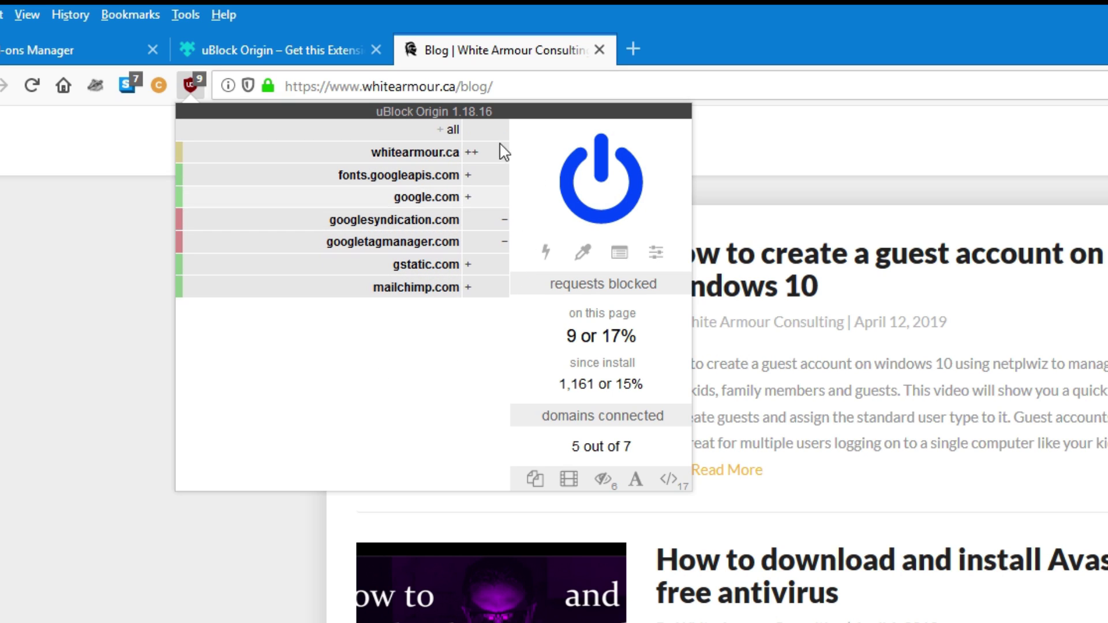
Toggle the per-domain list open and closed several times, leaving it collapsed.
{"action": "left_click", "coordinate": [589, 291]}
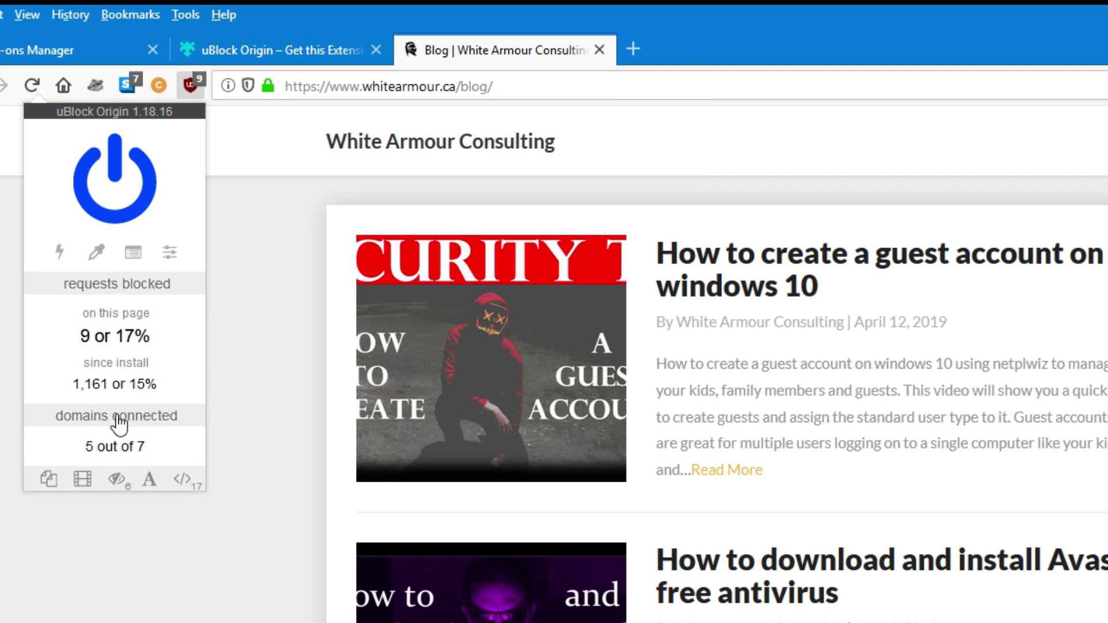
{"action": "left_click", "coordinate": [101, 286]}
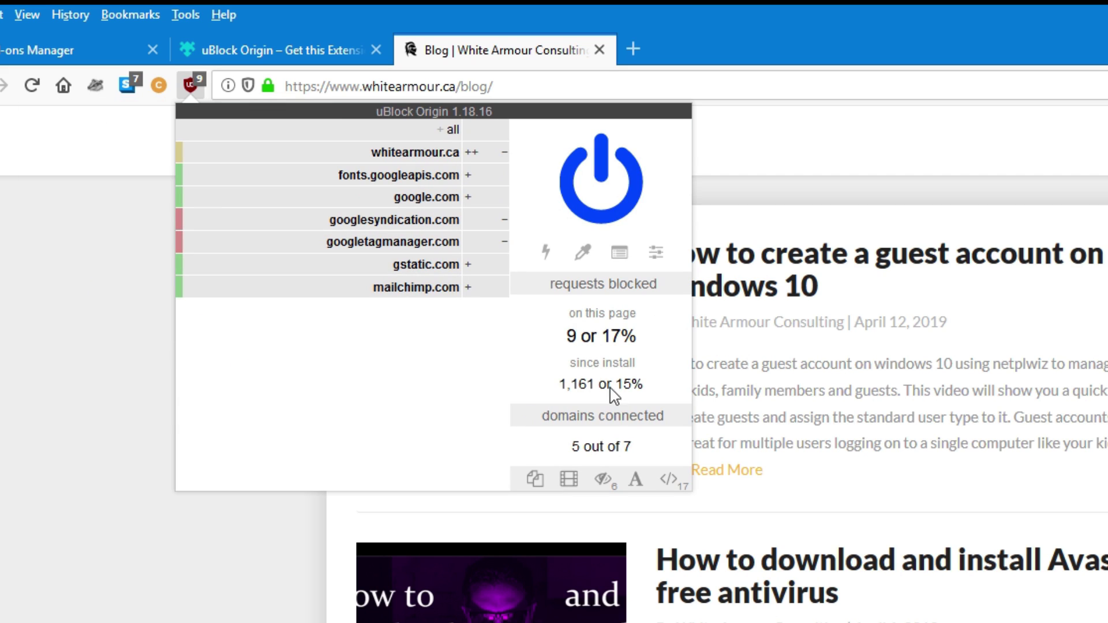
{"action": "left_click", "coordinate": [595, 296]}
{"action": "left_click", "coordinate": [103, 419]}
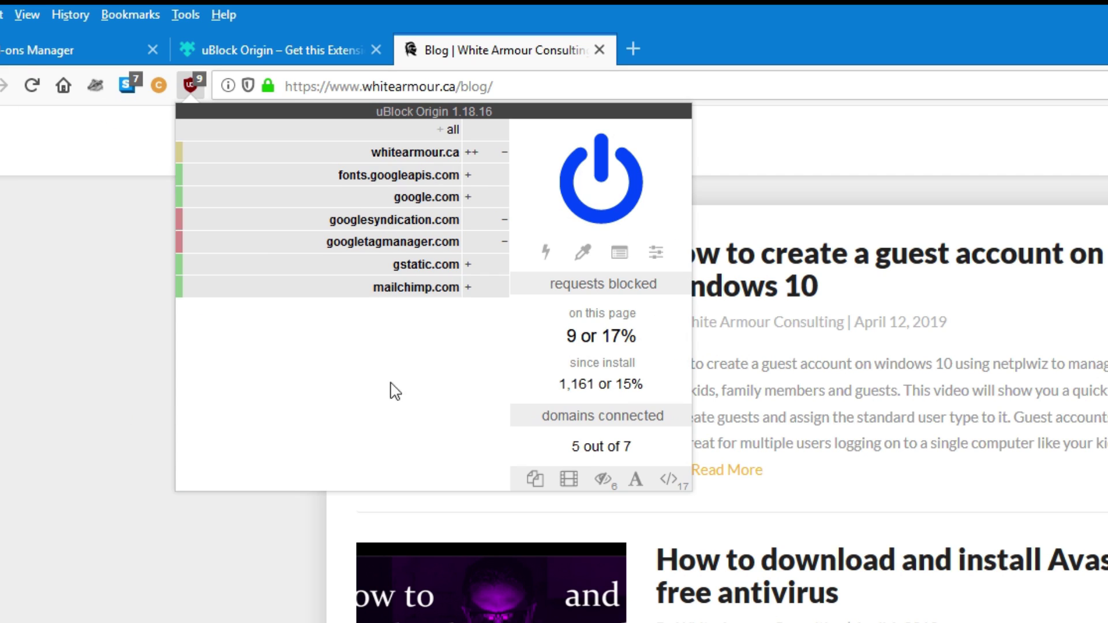
{"action": "left_click", "coordinate": [595, 292]}
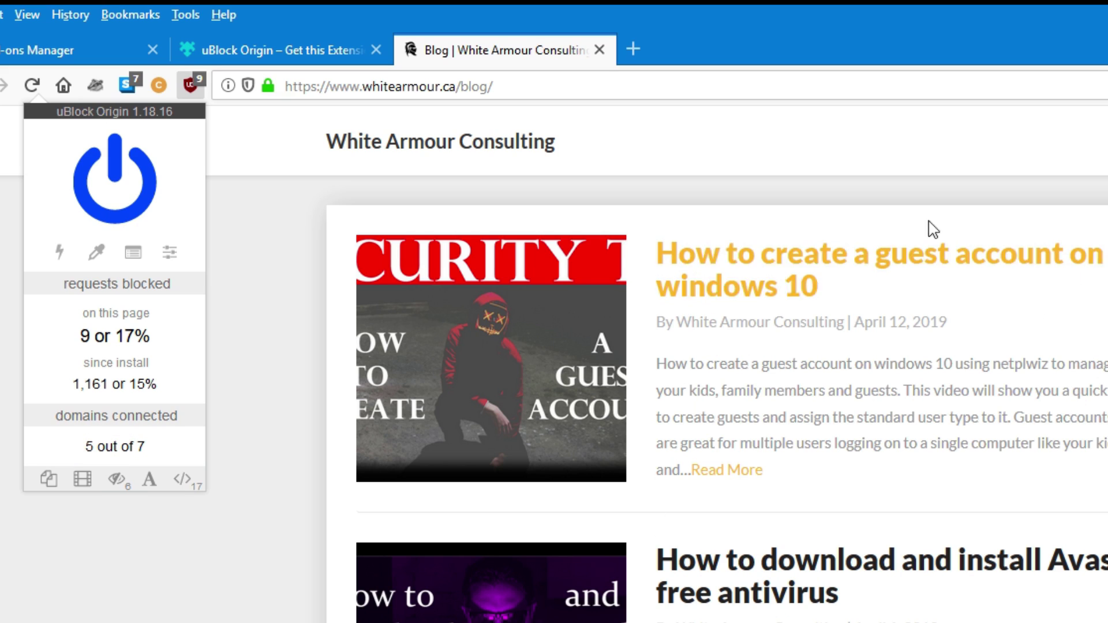
Turn cosmetic filtering off and back on for the blog, then reload the page.
{"action": "left_click", "coordinate": [117, 480]}
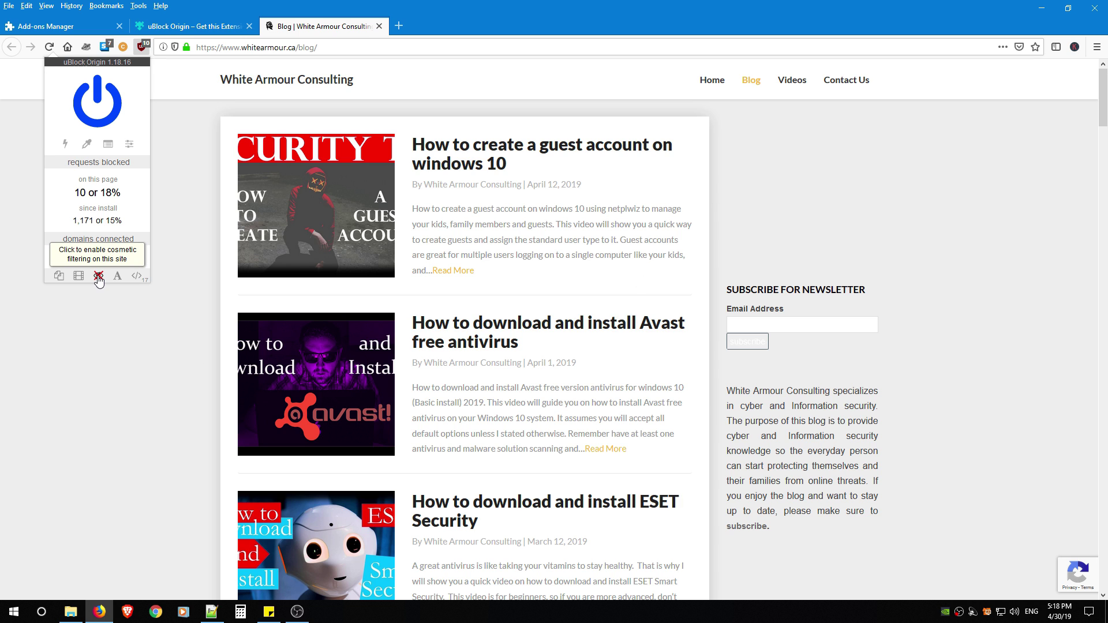
{"action": "scroll", "coordinate": [673, 420], "scroll_direction": "down", "scroll_amount": 6}
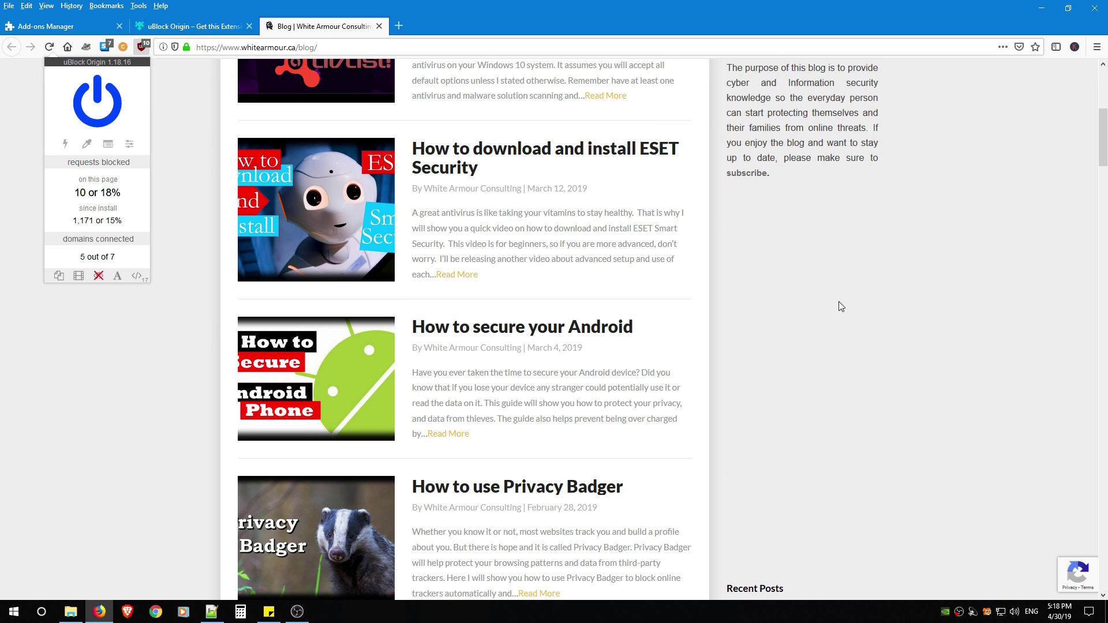
{"action": "scroll", "coordinate": [802, 323], "scroll_direction": "down", "scroll_amount": 6}
{"action": "scroll", "coordinate": [777, 445], "scroll_direction": "up", "scroll_amount": 12}
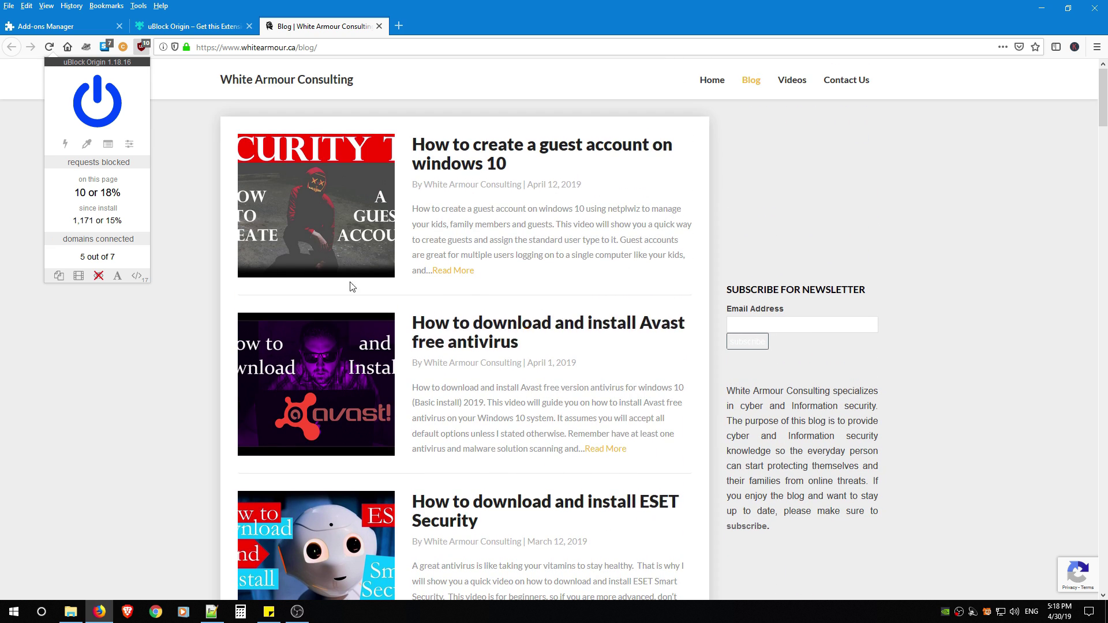
{"action": "left_click", "coordinate": [98, 276]}
{"action": "left_click", "coordinate": [100, 217]}
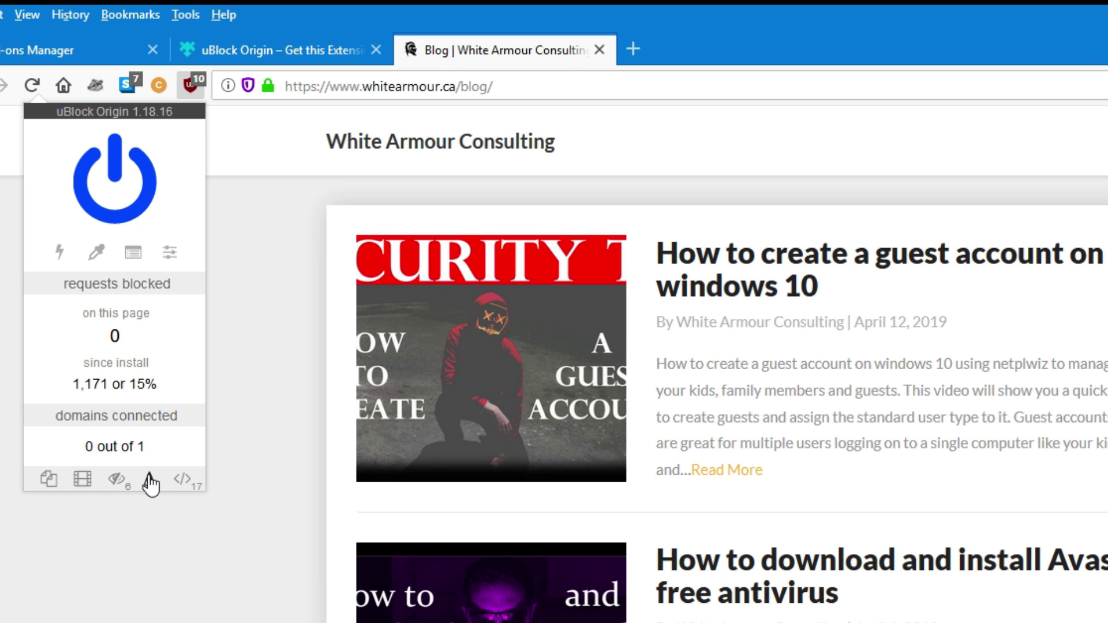
Test blocking remote fonts and JavaScript on the blog, then allow both again.
{"action": "left_click", "coordinate": [117, 276]}
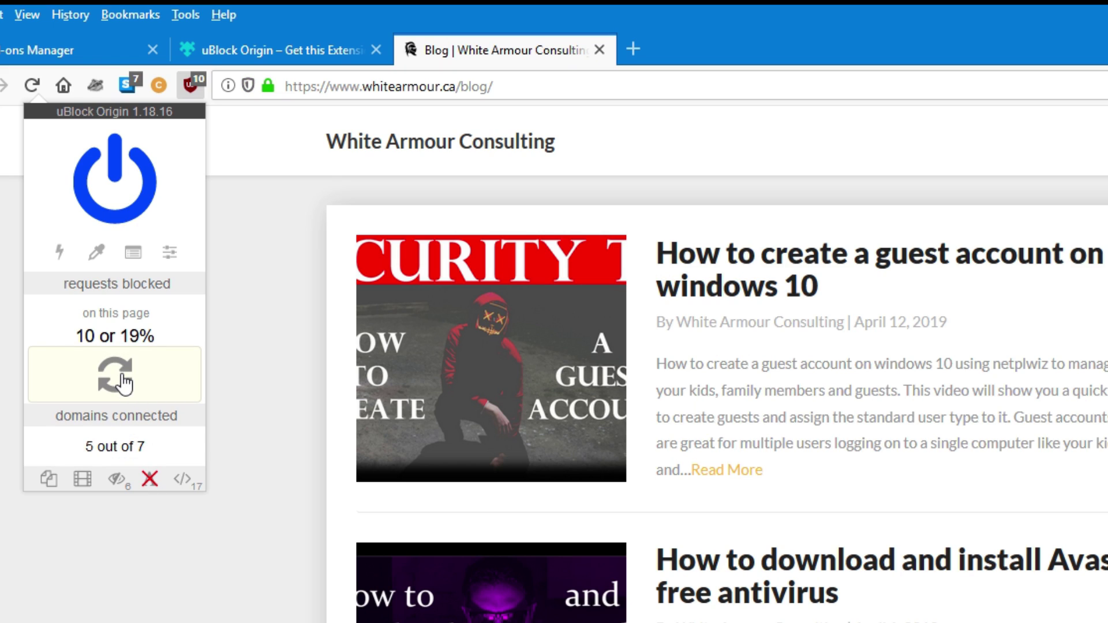
{"action": "left_click", "coordinate": [147, 480]}
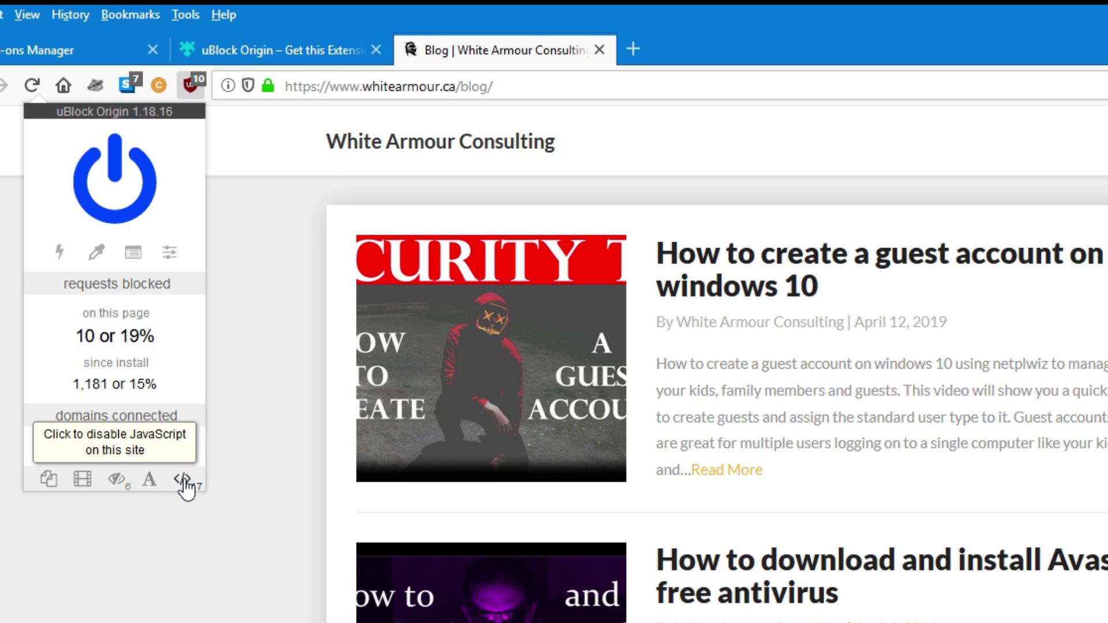
{"action": "left_click", "coordinate": [183, 481]}
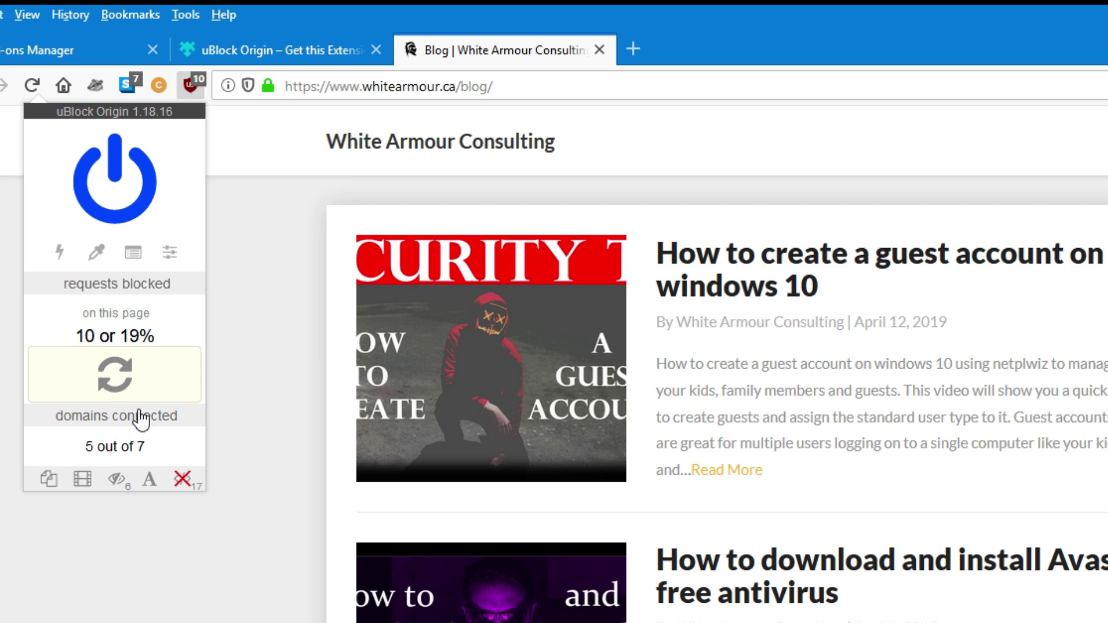
{"action": "left_click", "coordinate": [181, 483]}
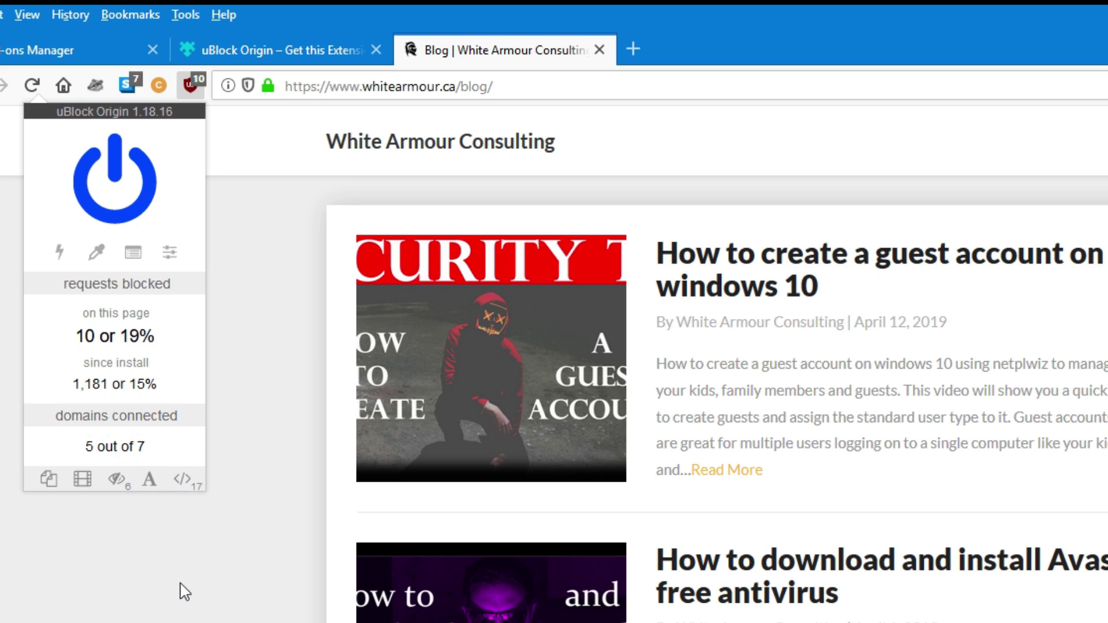
{"action": "left_click", "coordinate": [83, 481]}
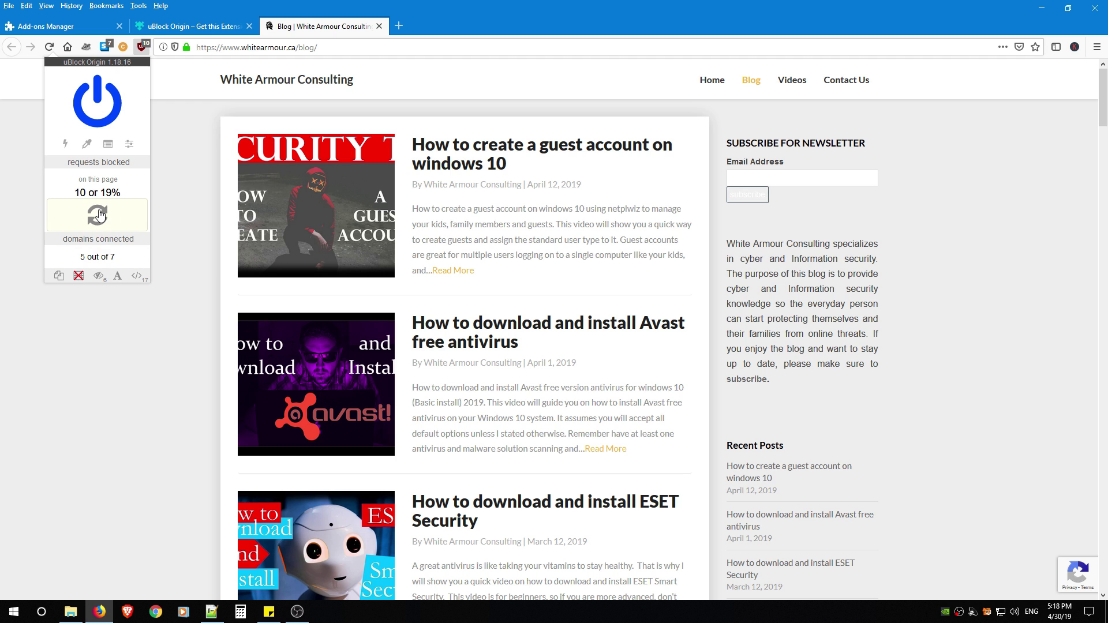
{"action": "left_click", "coordinate": [97, 215]}
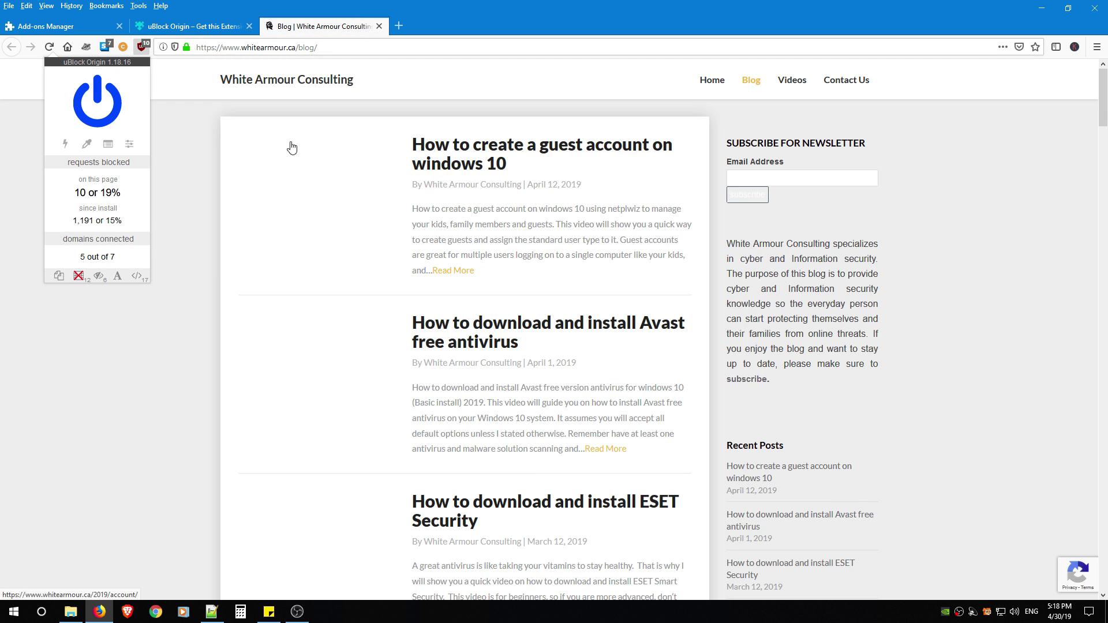
{"action": "scroll", "coordinate": [365, 320], "scroll_direction": "down", "scroll_amount": 20}
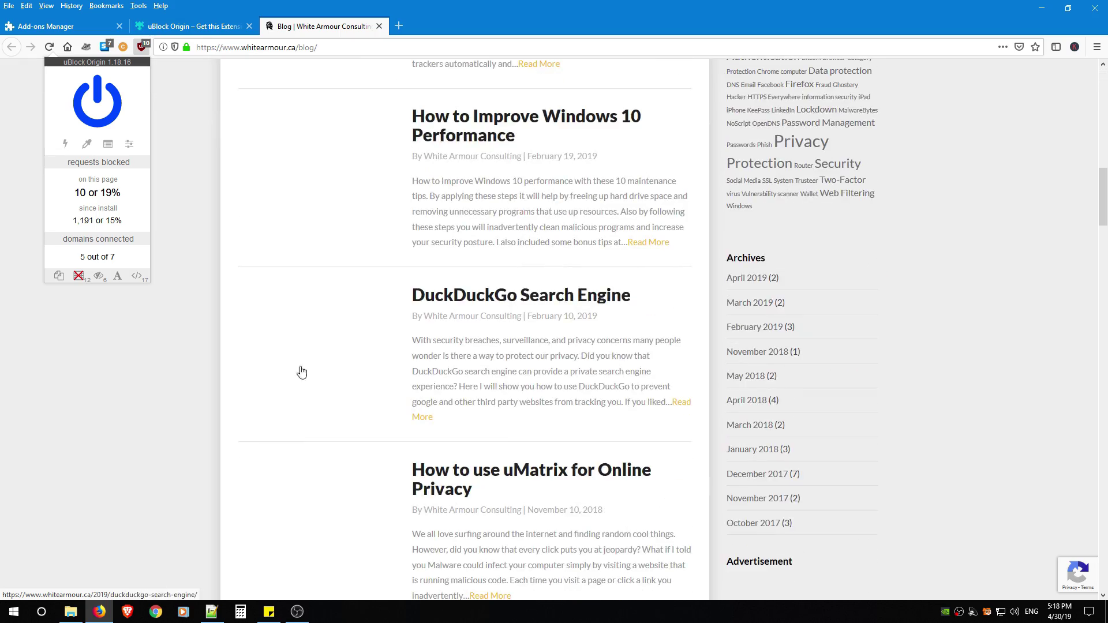
{"action": "scroll", "coordinate": [352, 390], "scroll_direction": "down", "scroll_amount": 20}
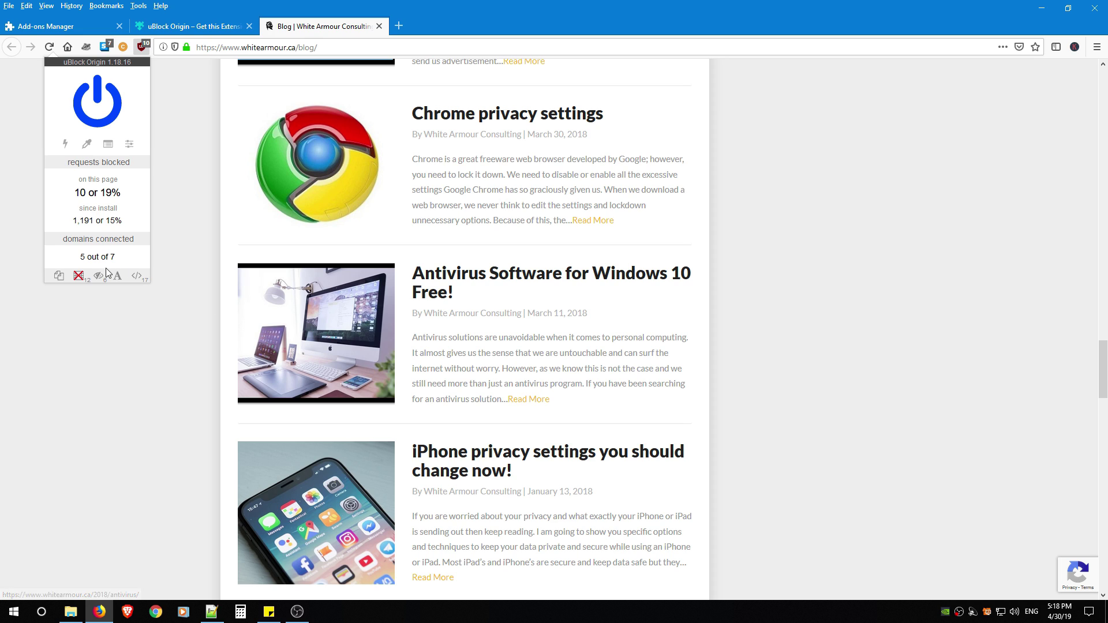
{"action": "left_click", "coordinate": [78, 276]}
{"action": "left_click", "coordinate": [107, 215]}
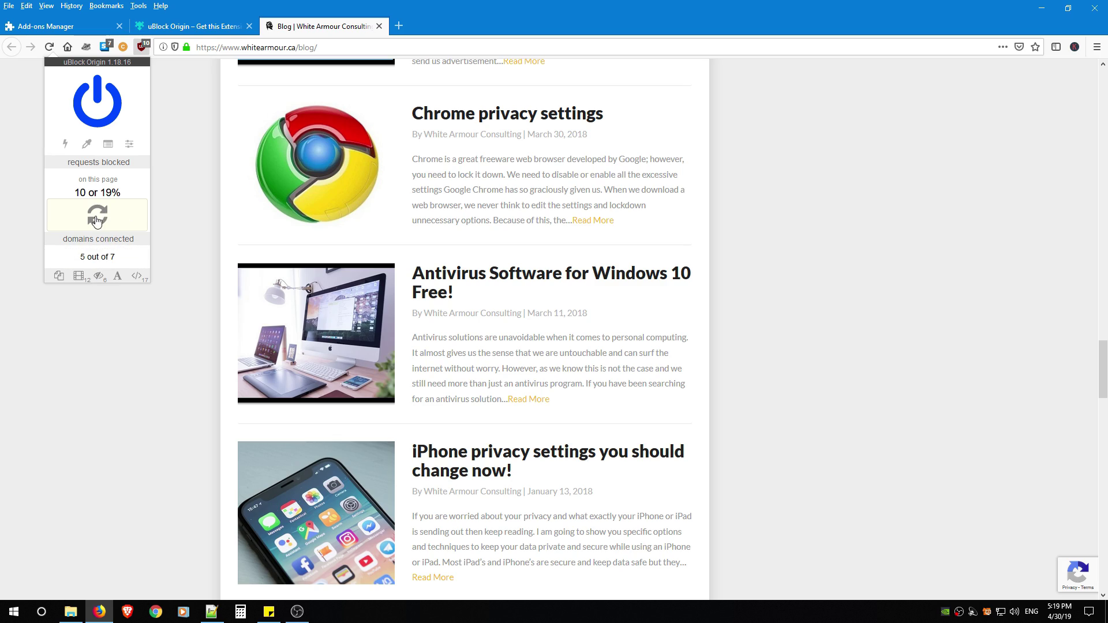
{"action": "scroll", "coordinate": [193, 367], "scroll_direction": "up", "scroll_amount": 10}
{"action": "scroll", "coordinate": [196, 508], "scroll_direction": "up", "scroll_amount": 20}
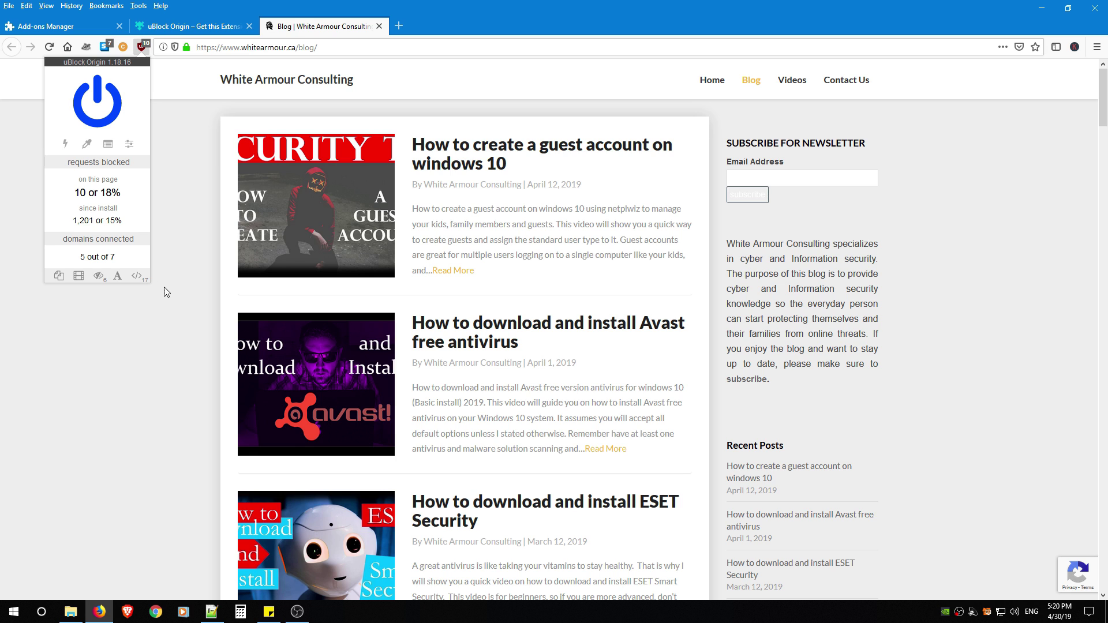
{"action": "left_click", "coordinate": [79, 276]}
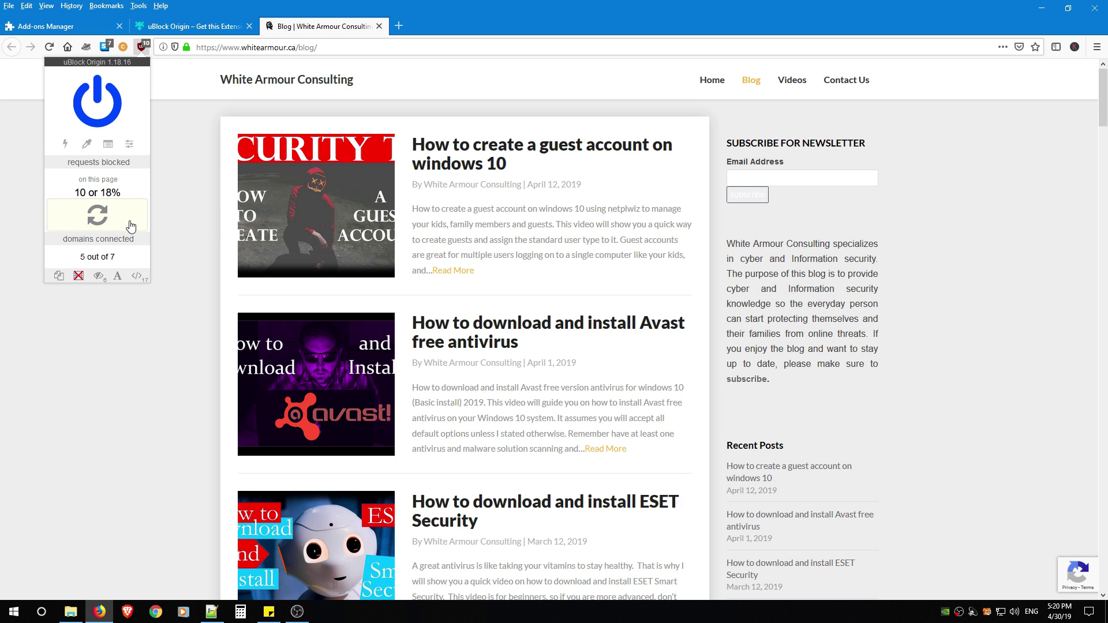
{"action": "left_click", "coordinate": [98, 218]}
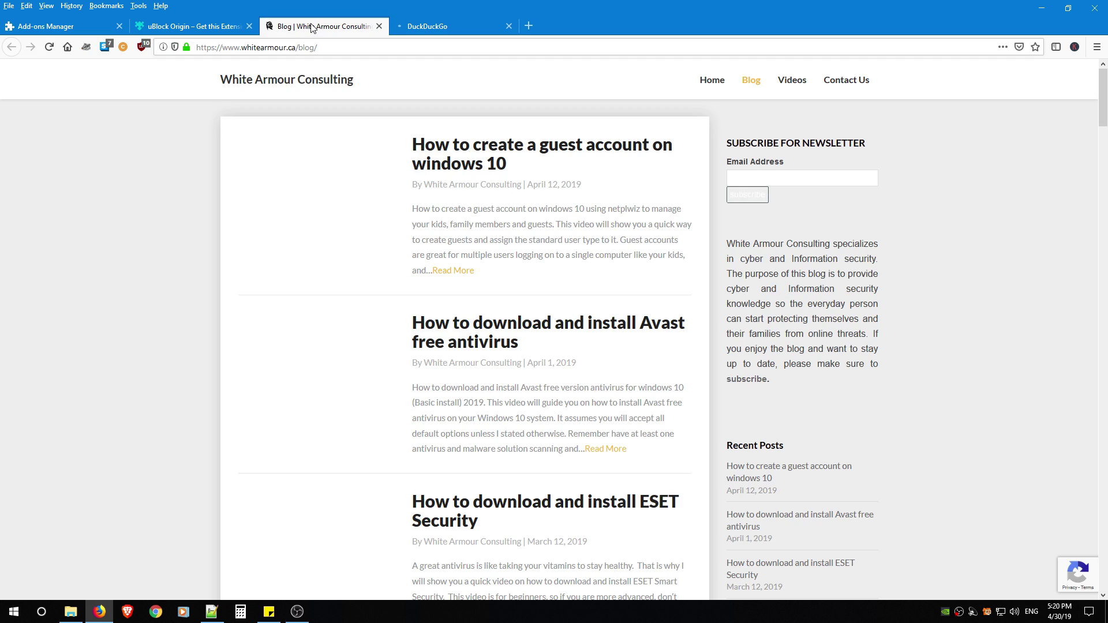
{"action": "left_click", "coordinate": [432, 26]}
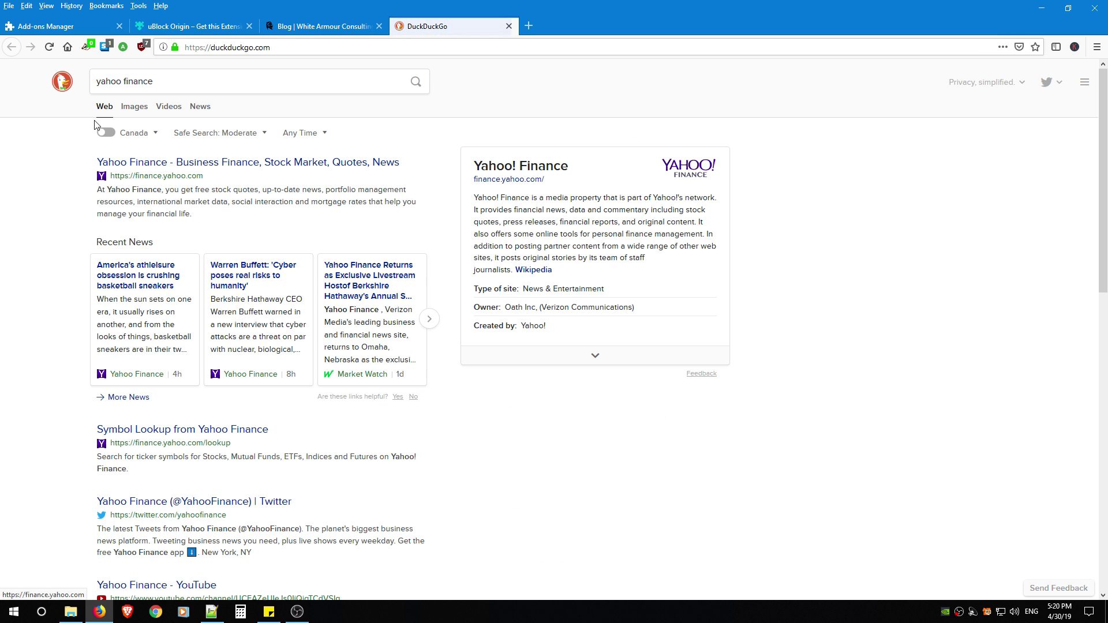
{"action": "left_click", "coordinate": [142, 48]}
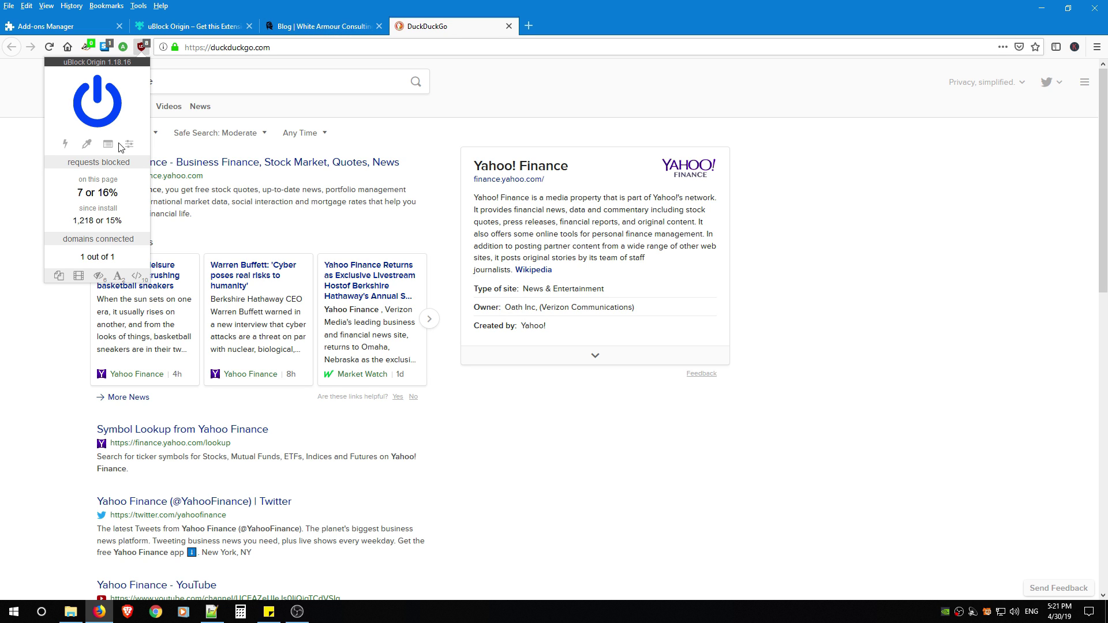
{"action": "left_click", "coordinate": [286, 26]}
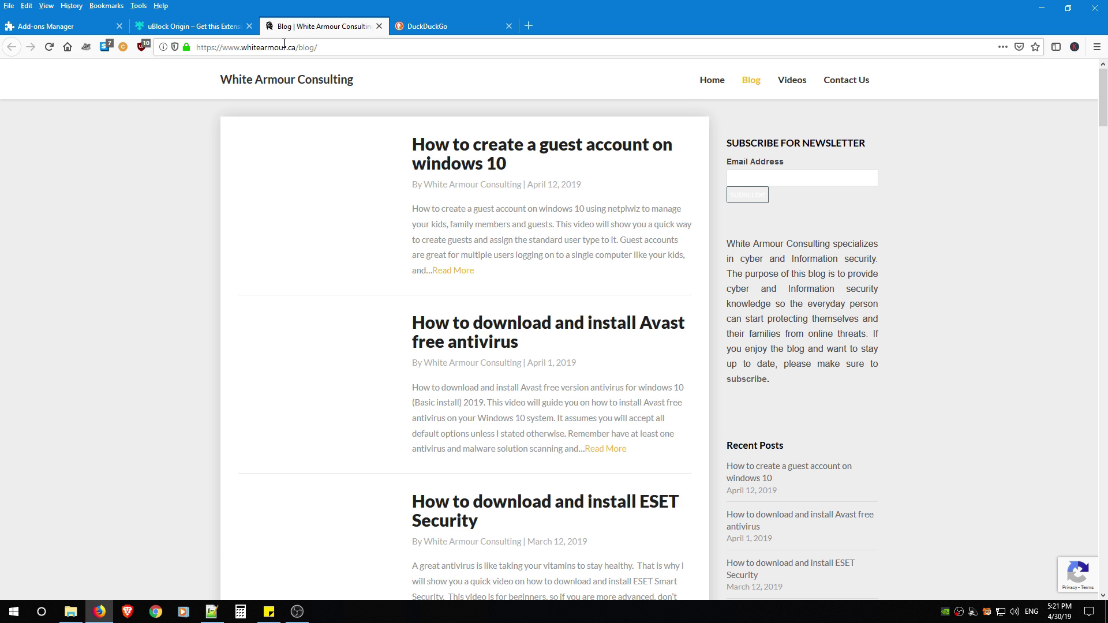
{"action": "left_click", "coordinate": [423, 23]}
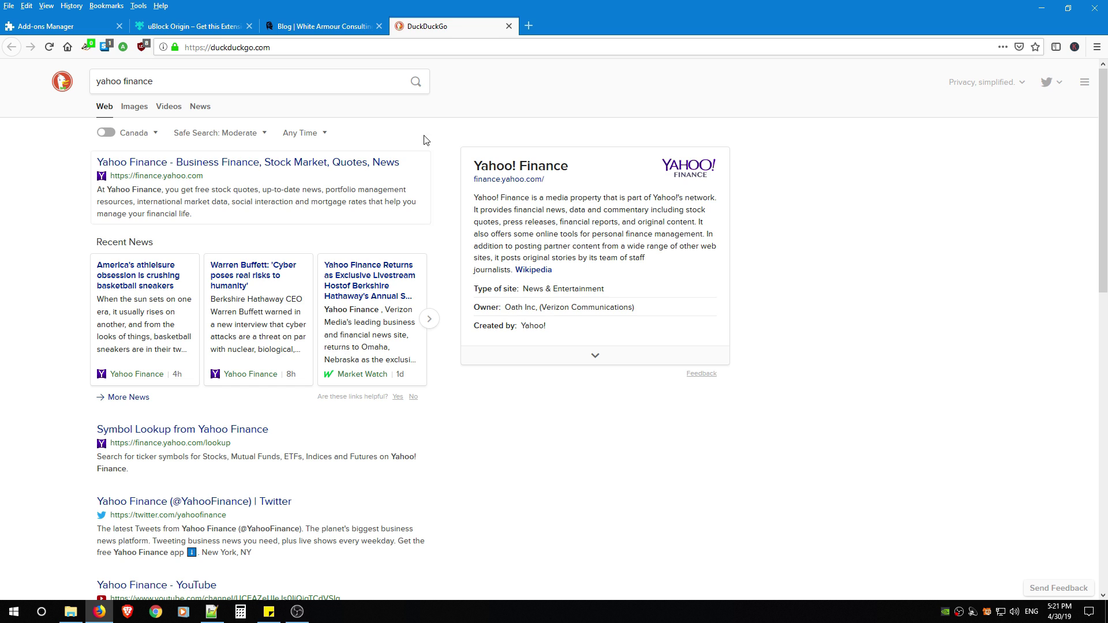
{"action": "left_click", "coordinate": [510, 26]}
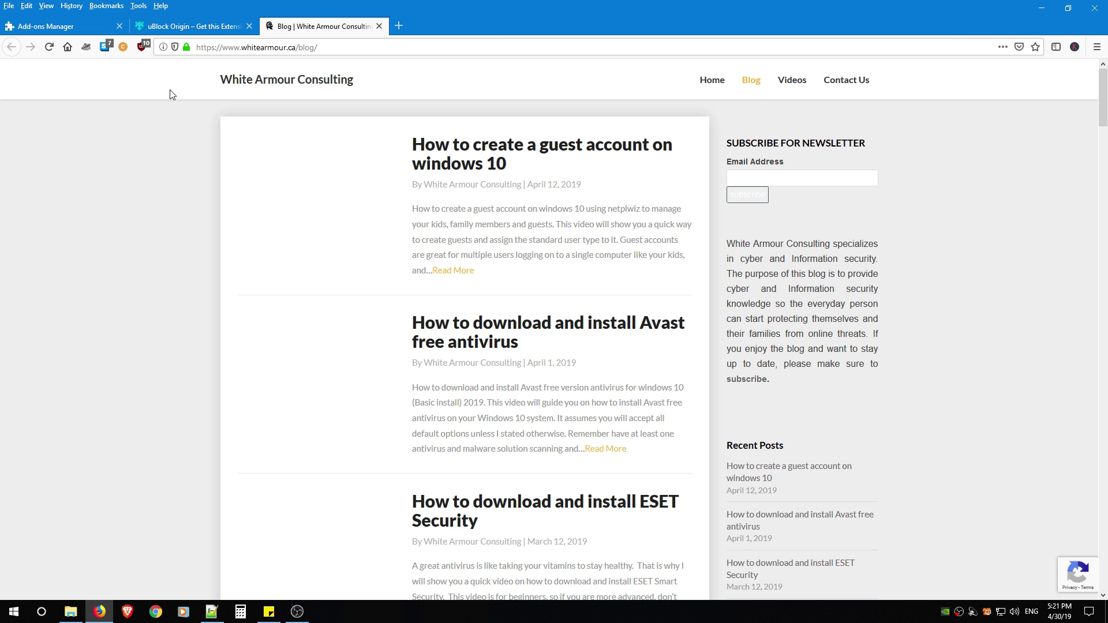
{"action": "left_click", "coordinate": [141, 47]}
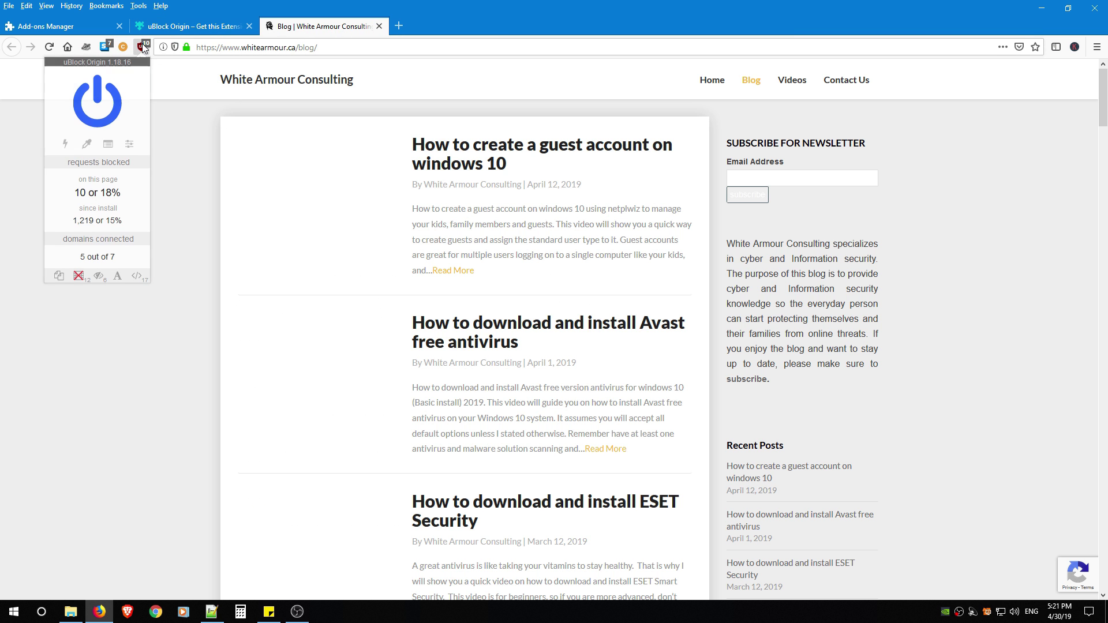
{"action": "left_click", "coordinate": [79, 276]}
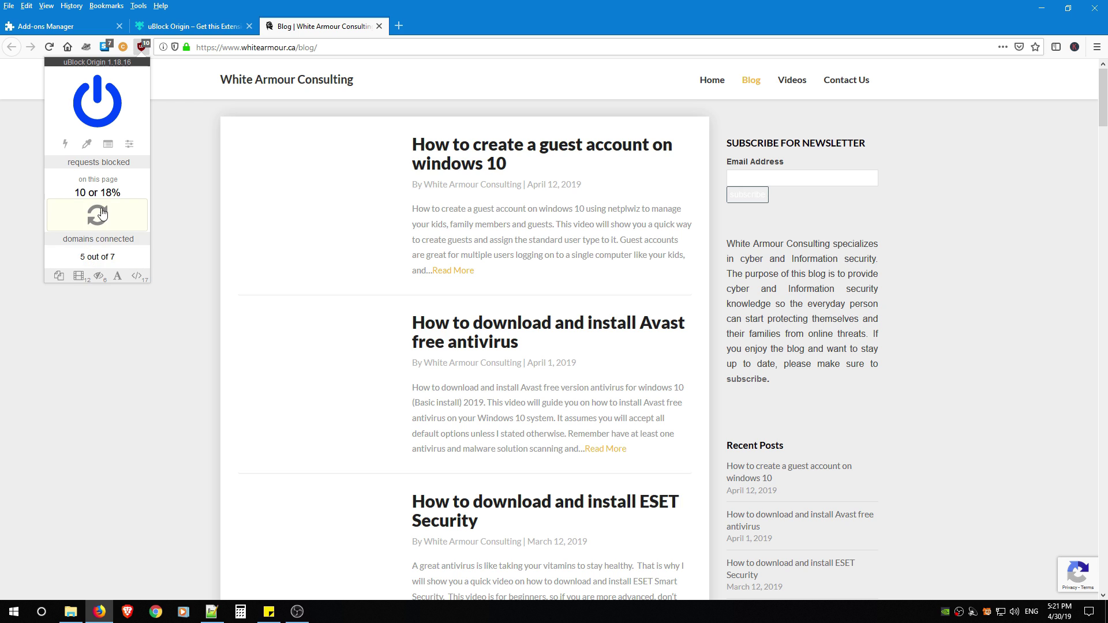
{"action": "left_click", "coordinate": [97, 217]}
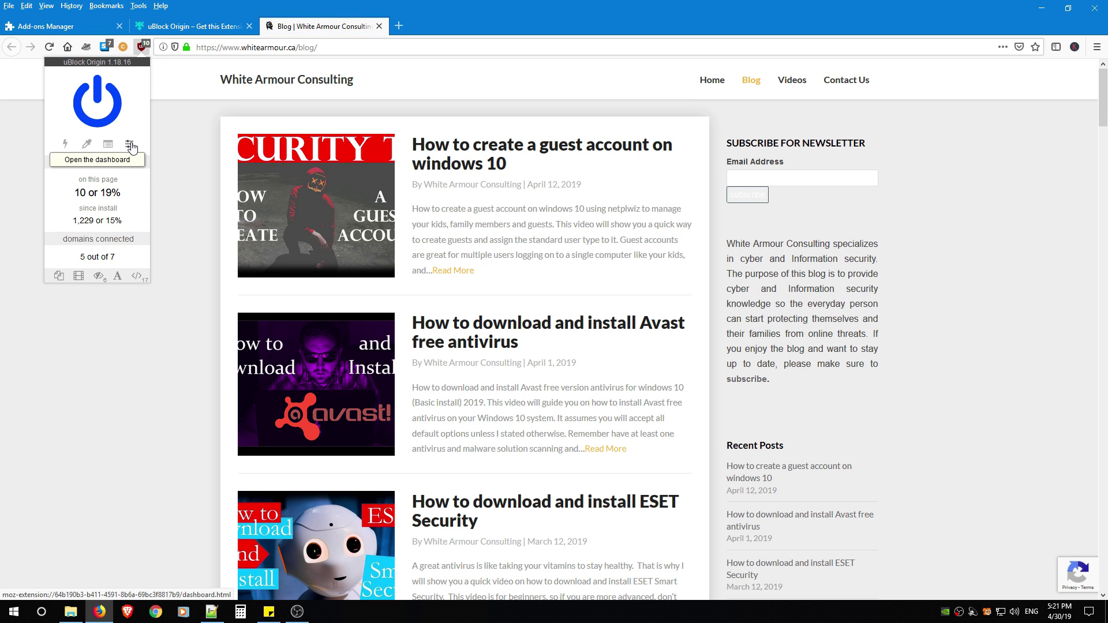
In dashboard settings, enable WebRTC local IP leak prevention and CSP report blocking.
{"action": "left_click", "coordinate": [130, 145]}
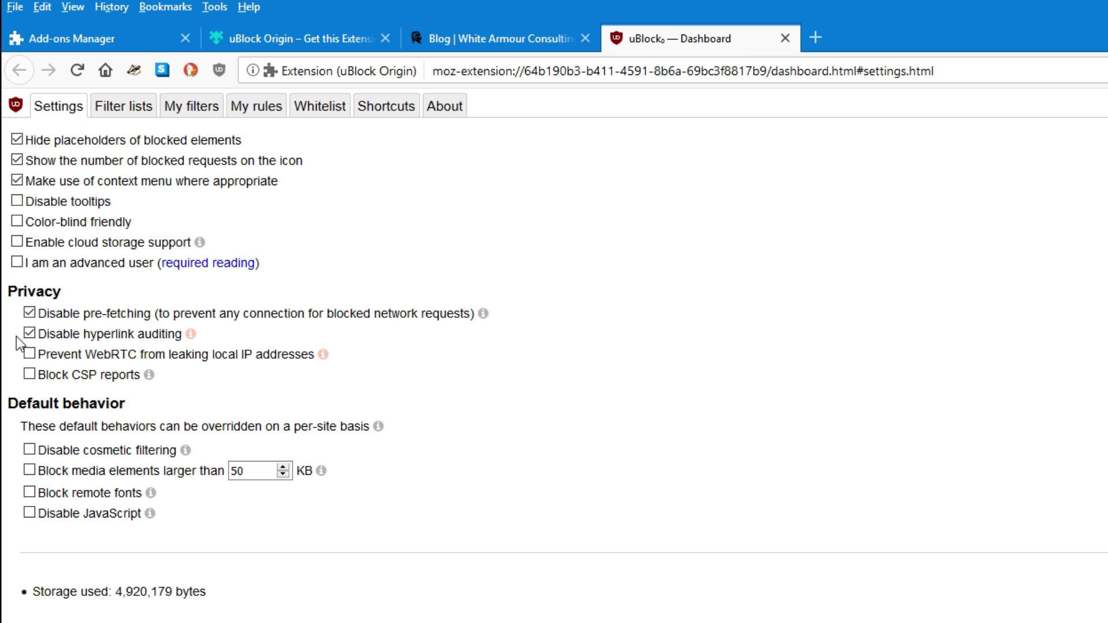
{"action": "left_click", "coordinate": [31, 354]}
{"action": "left_click", "coordinate": [30, 353]}
{"action": "left_click", "coordinate": [30, 353]}
{"action": "left_click", "coordinate": [30, 375]}
{"action": "left_click_drag", "start_coordinate": [9, 291], "coordinate": [53, 292]}
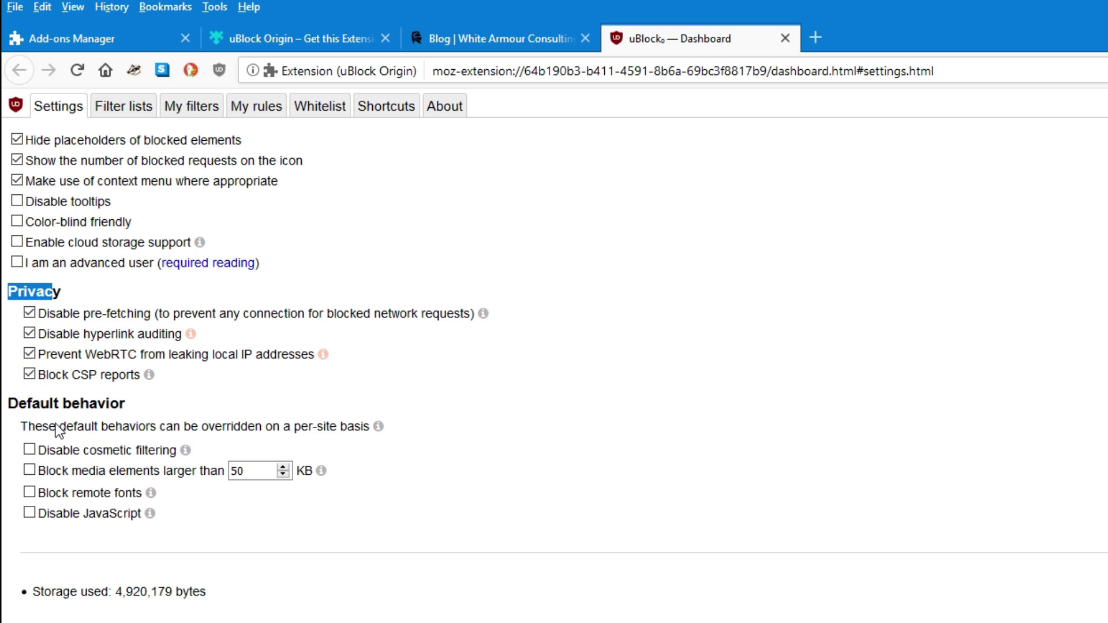
{"action": "left_click", "coordinate": [32, 401]}
{"action": "left_click_drag", "start_coordinate": [8, 404], "coordinate": [139, 404]}
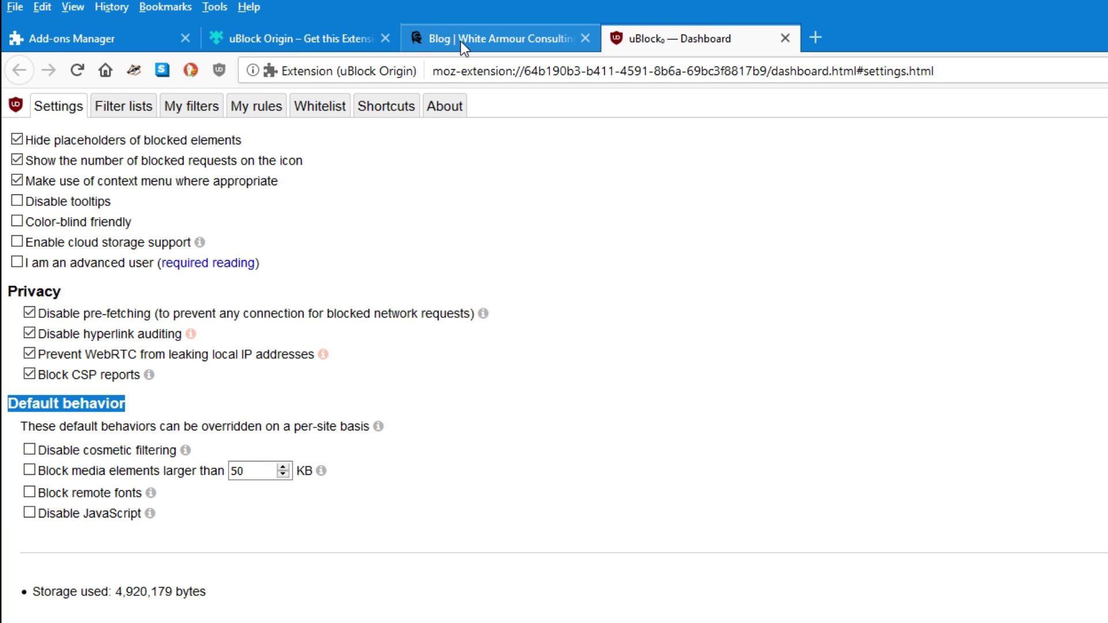
{"action": "left_click", "coordinate": [24, 451]}
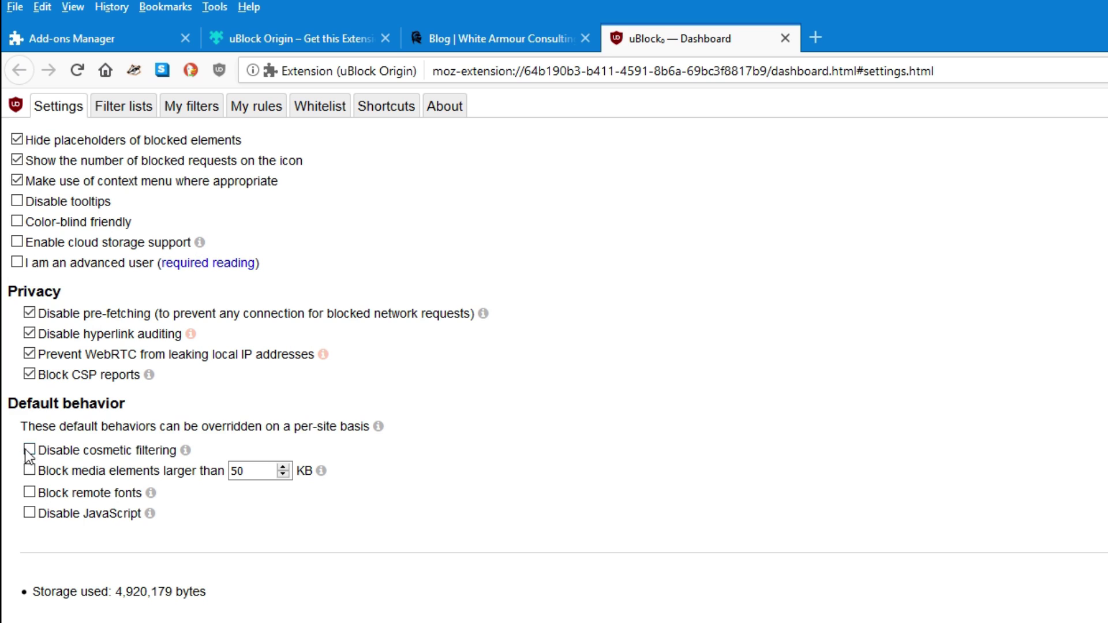
Check the blog's uBlock panel, then toggle remote font blocking on and back off.
{"action": "left_click", "coordinate": [480, 34]}
{"action": "left_click", "coordinate": [221, 72]}
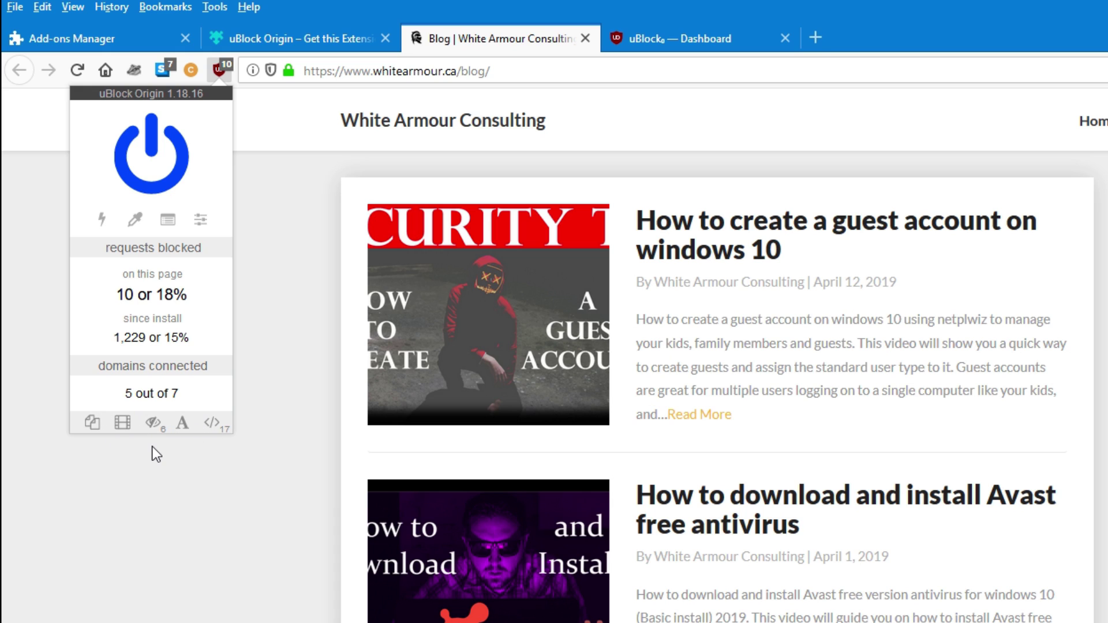
{"action": "left_click", "coordinate": [692, 38]}
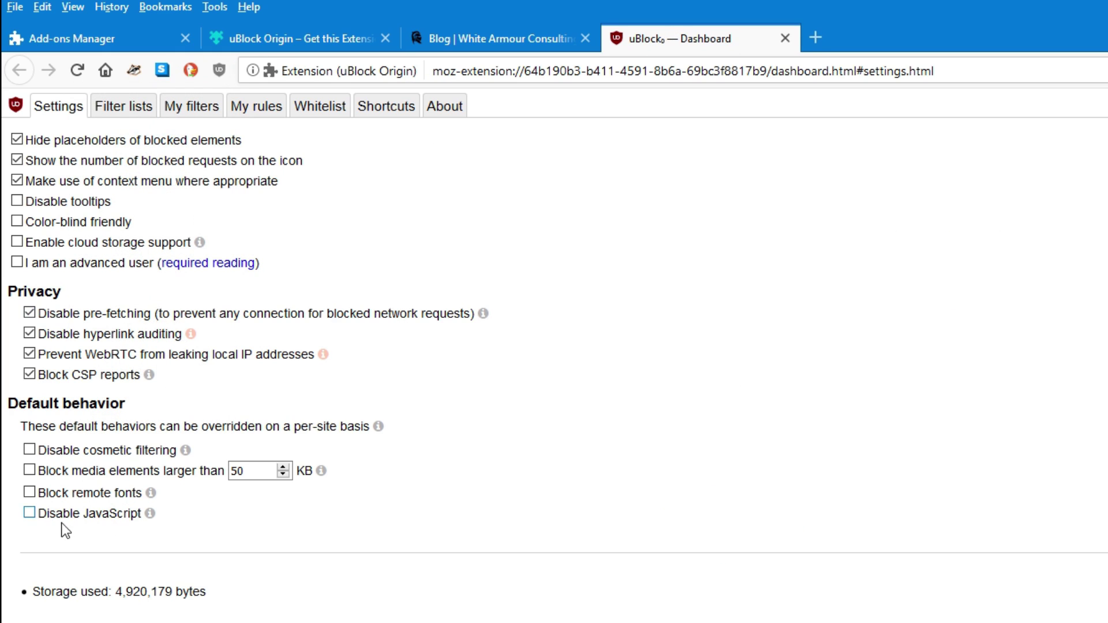
{"action": "left_click", "coordinate": [29, 493]}
{"action": "double_click", "coordinate": [236, 471]}
{"action": "left_click", "coordinate": [30, 493]}
View the Filter lists and My filters tabs showing the walogo.png rule, returning to the blog.
{"action": "left_click", "coordinate": [480, 41]}
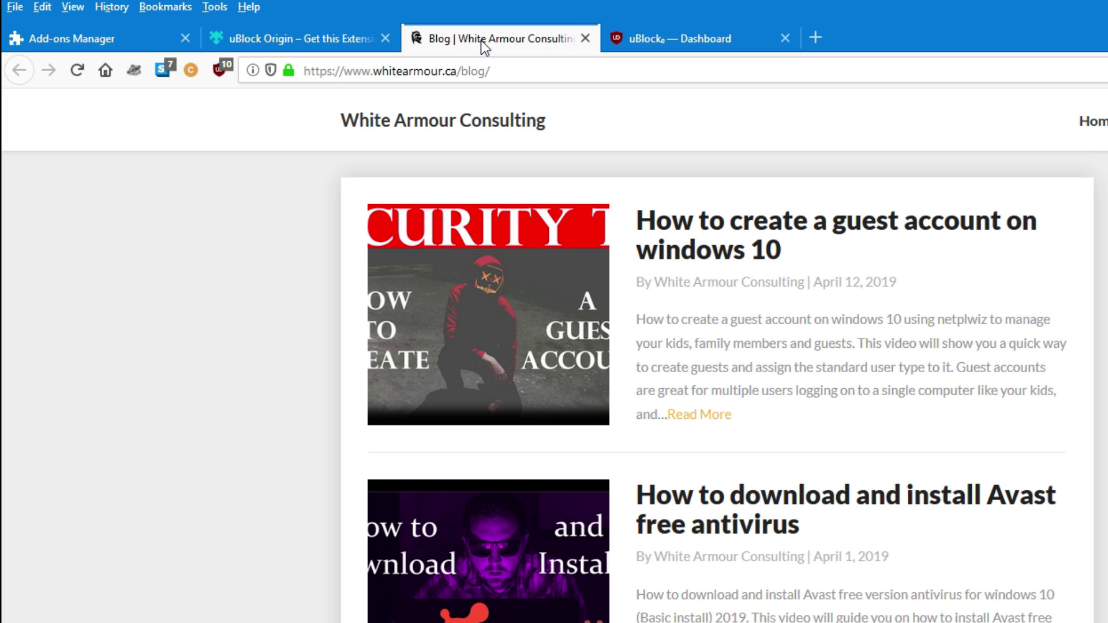
{"action": "left_click", "coordinate": [220, 69]}
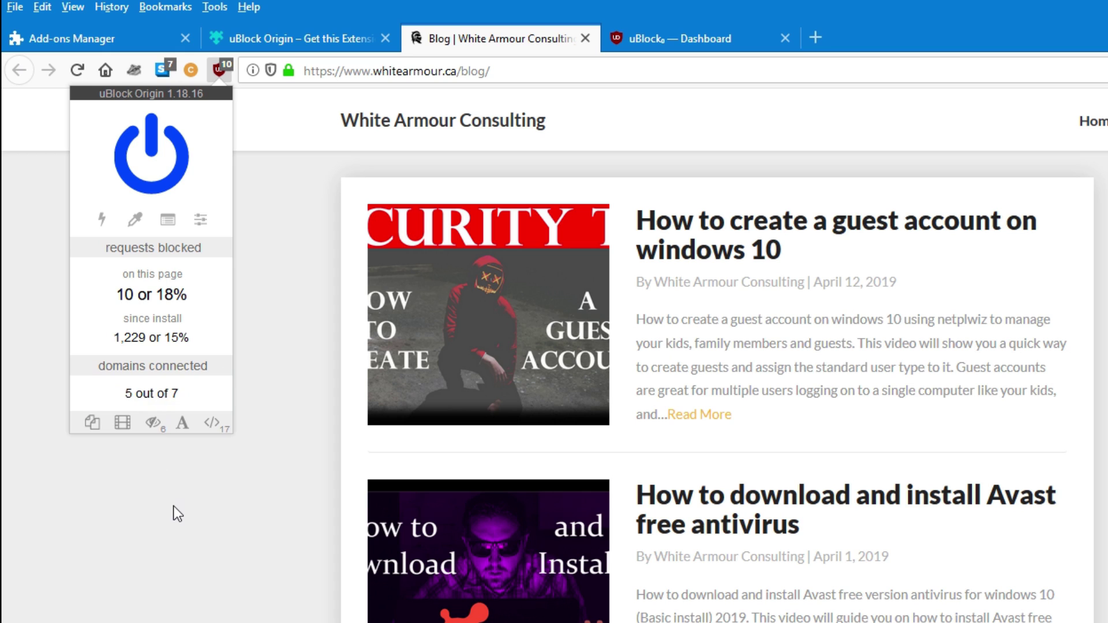
{"action": "left_click", "coordinate": [677, 37]}
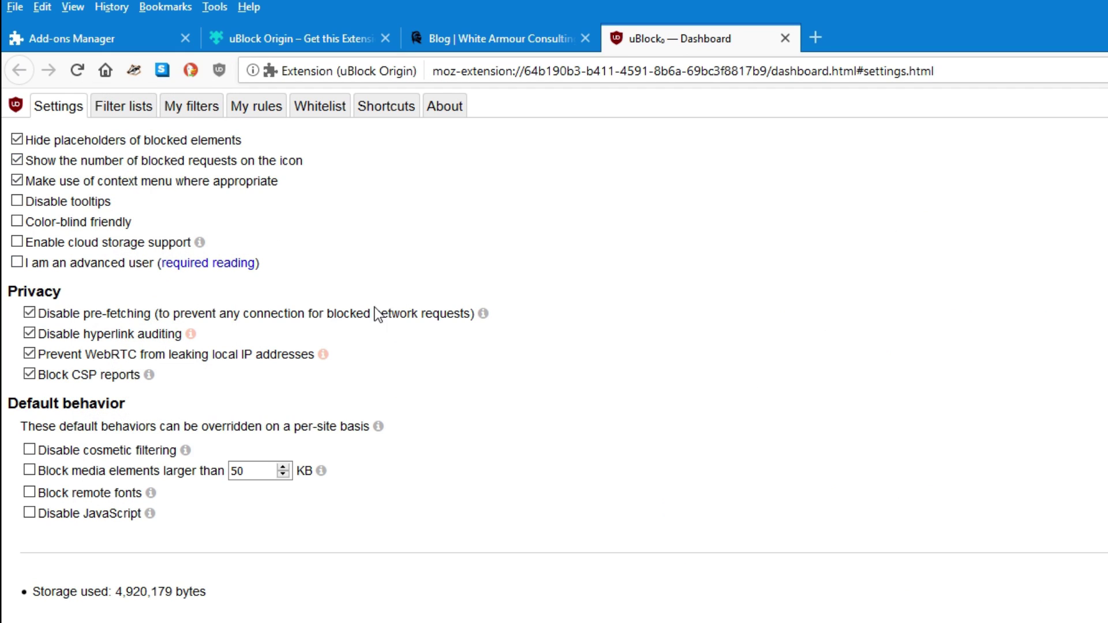
{"action": "left_click", "coordinate": [123, 106]}
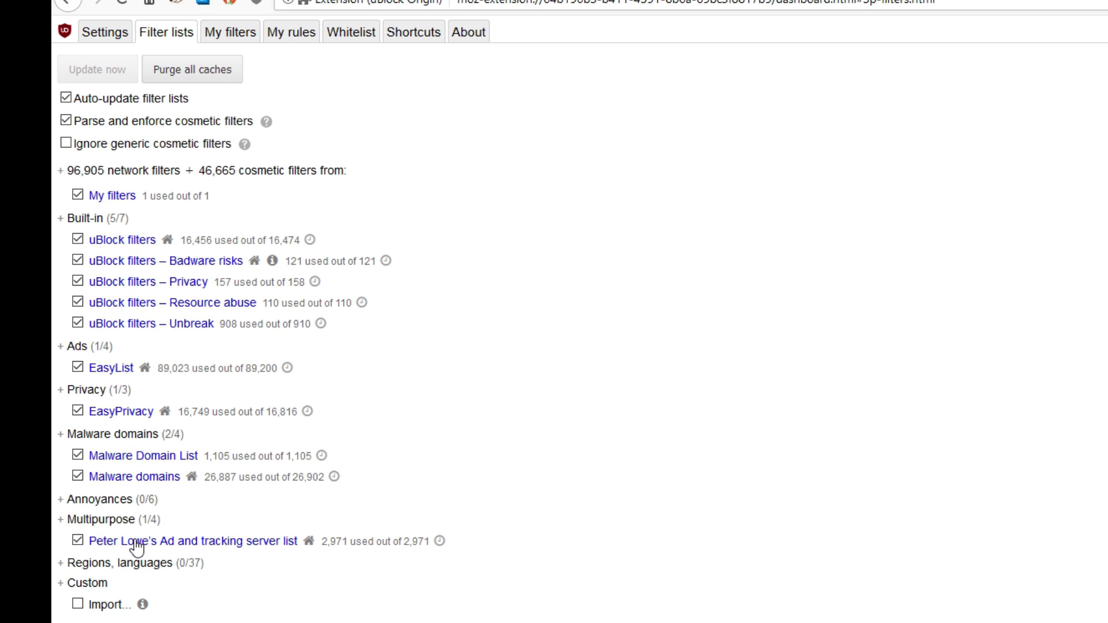
{"action": "left_click", "coordinate": [231, 32]}
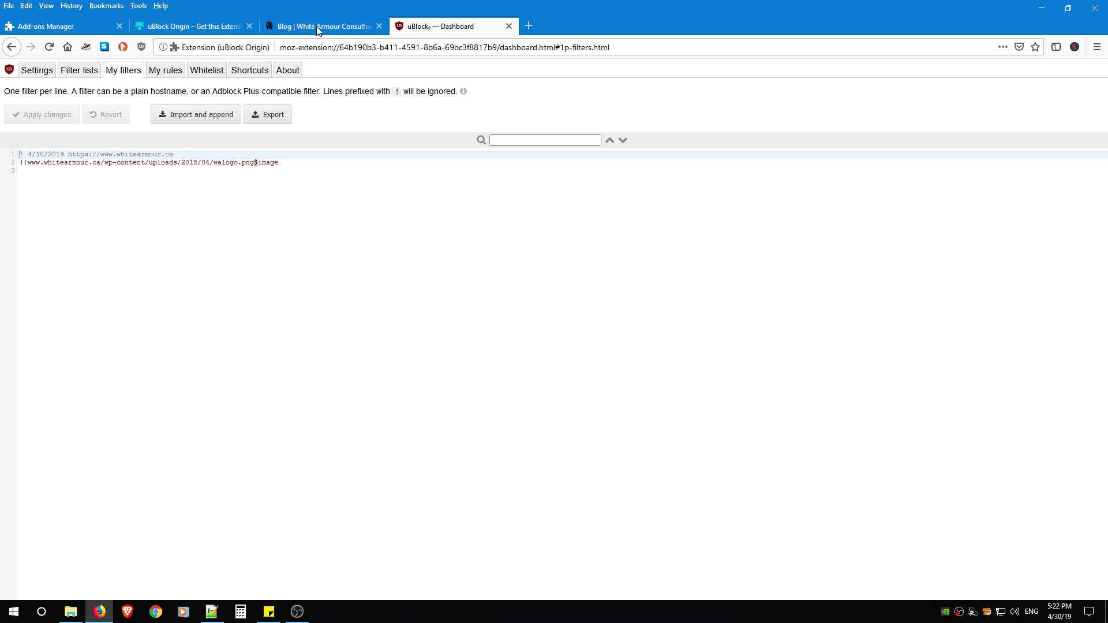
{"action": "left_click", "coordinate": [315, 26]}
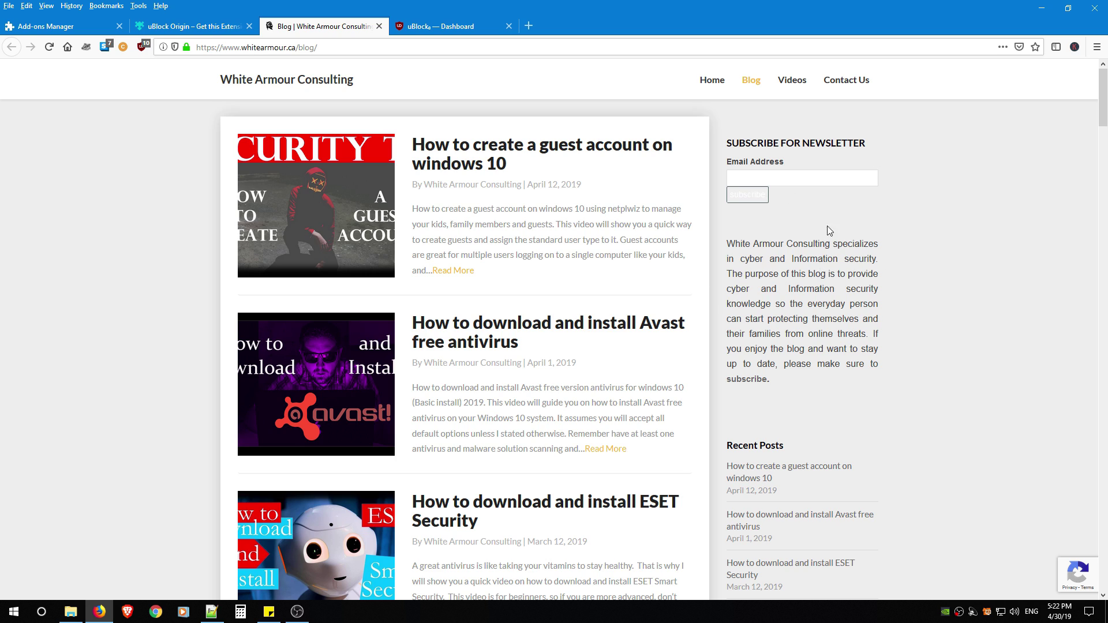
Pick the blog's right-hand newsletter sidebar with uBlock's element picker, proposing the filter ###secondary.
{"action": "left_click", "coordinate": [141, 47]}
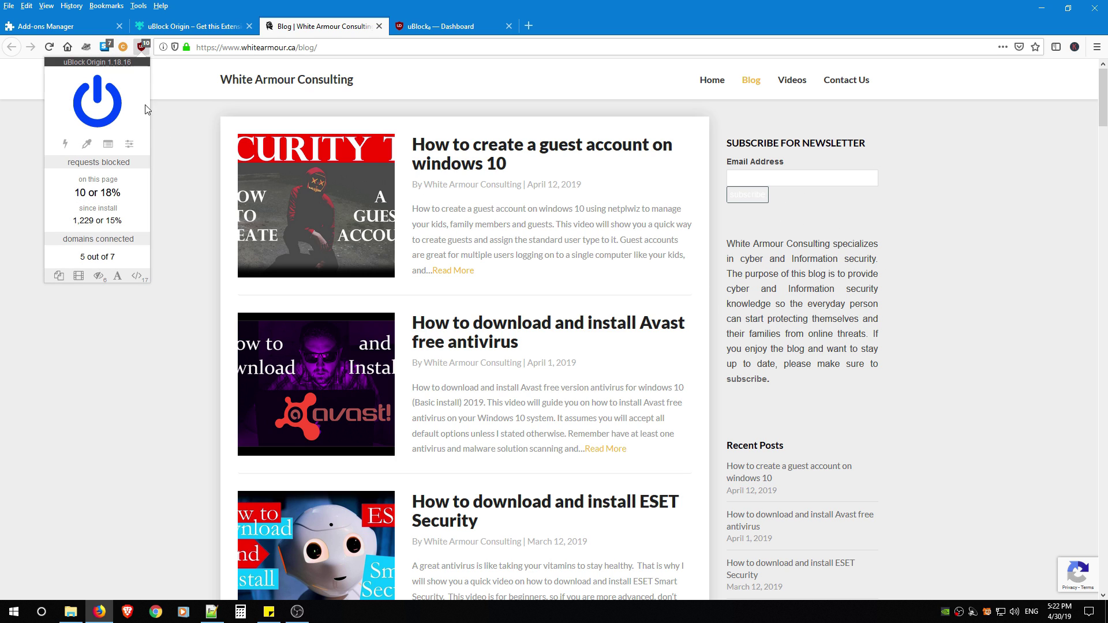
{"action": "left_click", "coordinate": [86, 146]}
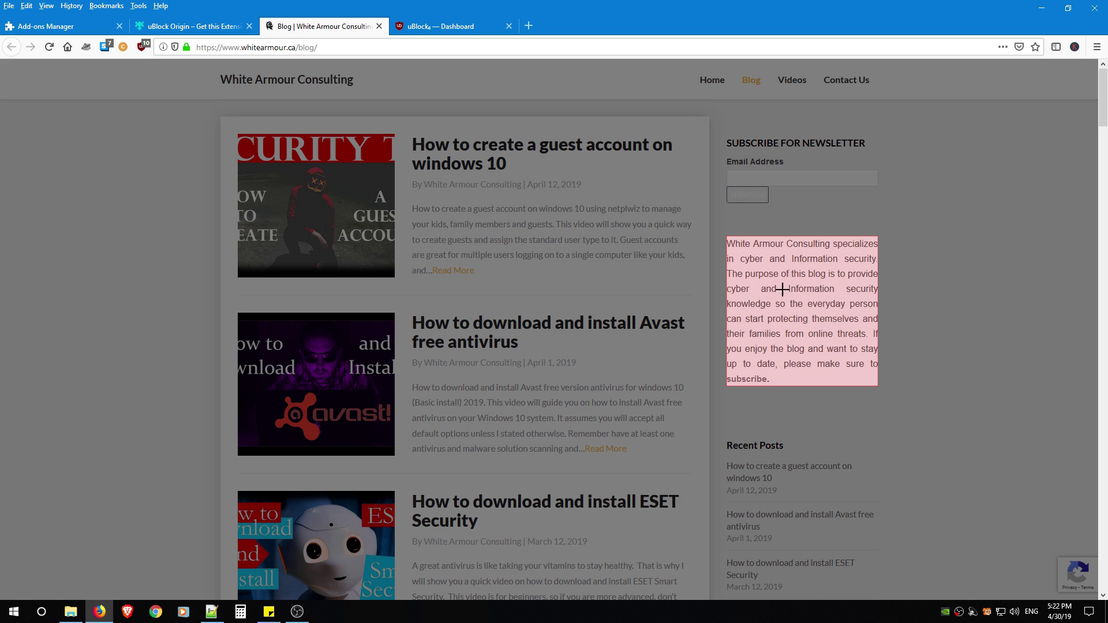
{"action": "left_click", "coordinate": [724, 124]}
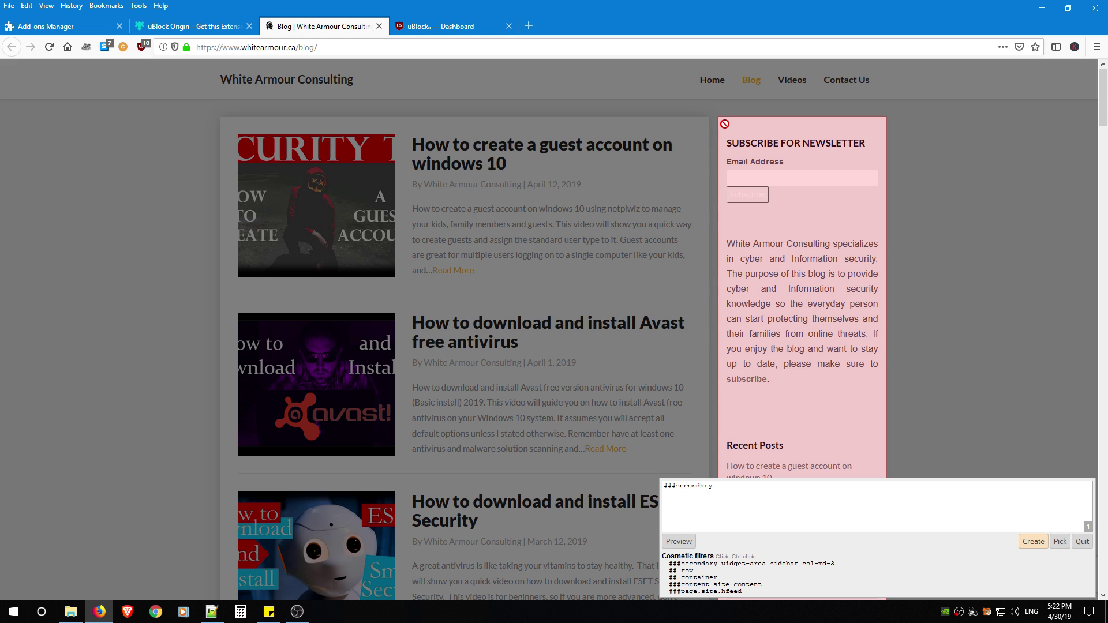
Create the sidebar filter, then delete all three lines in My filters and apply the changes.
{"action": "left_click", "coordinate": [1033, 543]}
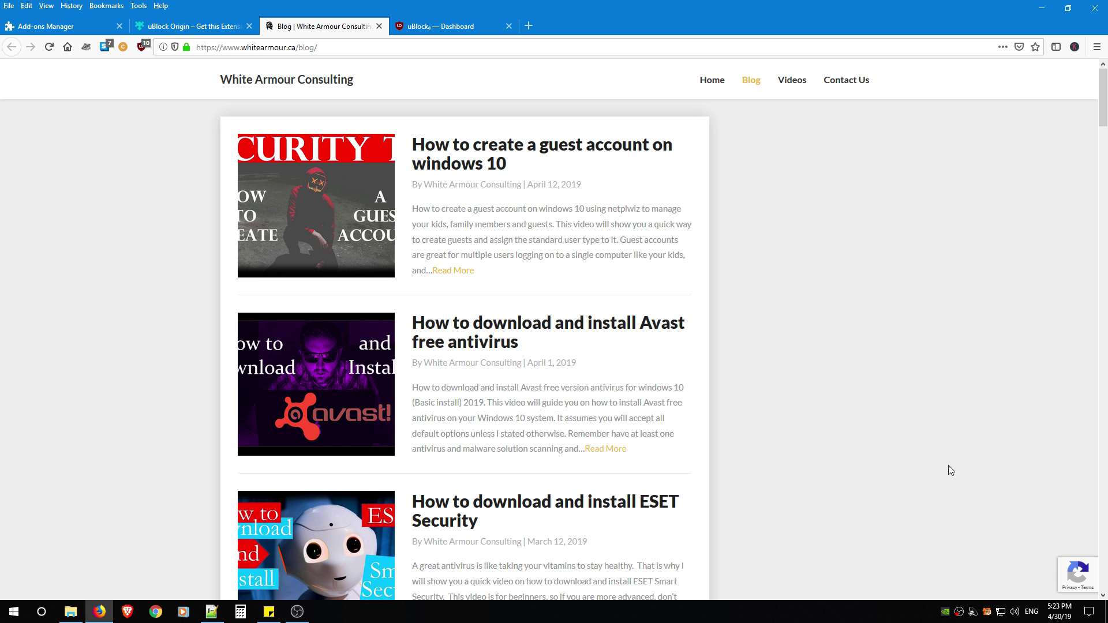
{"action": "left_click", "coordinate": [428, 29]}
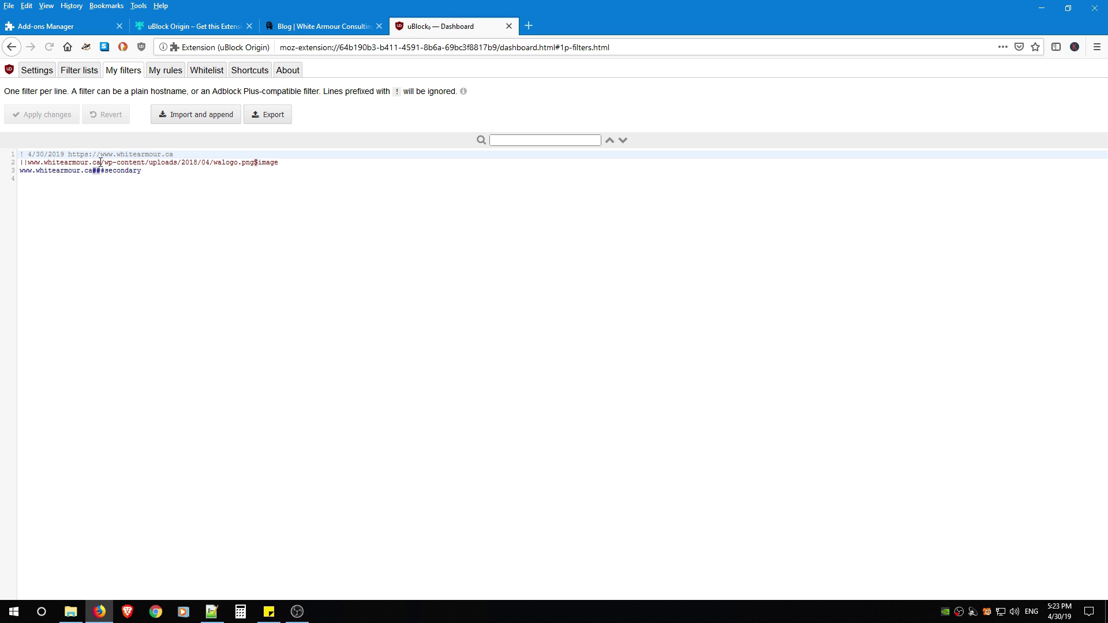
{"action": "left_click_drag", "start_coordinate": [141, 171], "coordinate": [21, 170]}
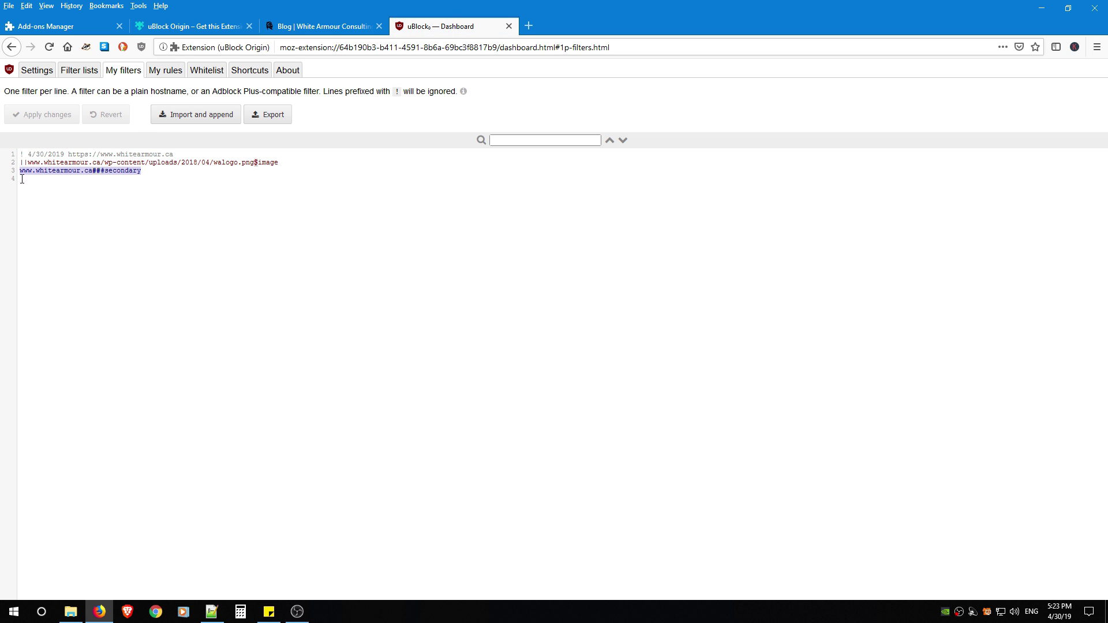
{"action": "left_click_drag", "start_coordinate": [280, 163], "coordinate": [21, 171]}
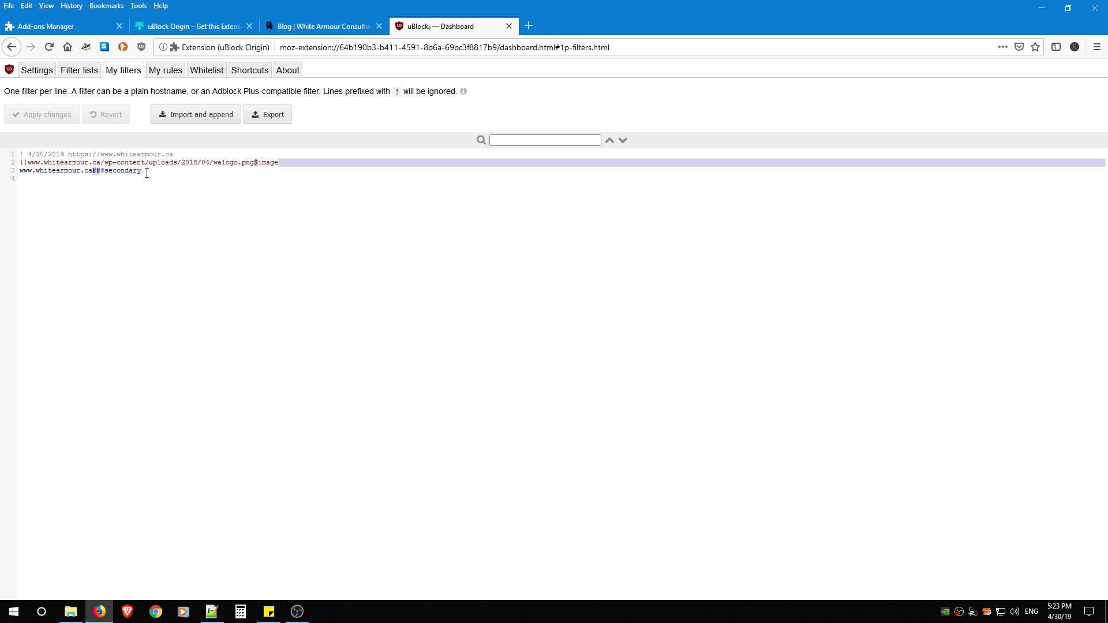
{"action": "left_click_drag", "start_coordinate": [146, 173], "coordinate": [16, 158]}
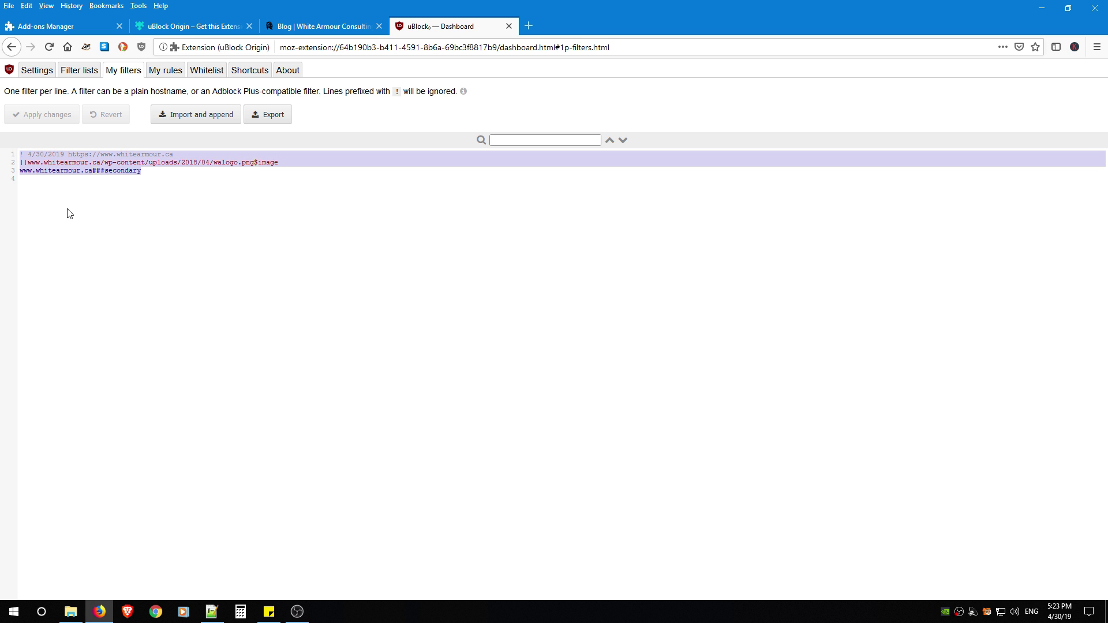
{"action": "key", "text": "Delete"}
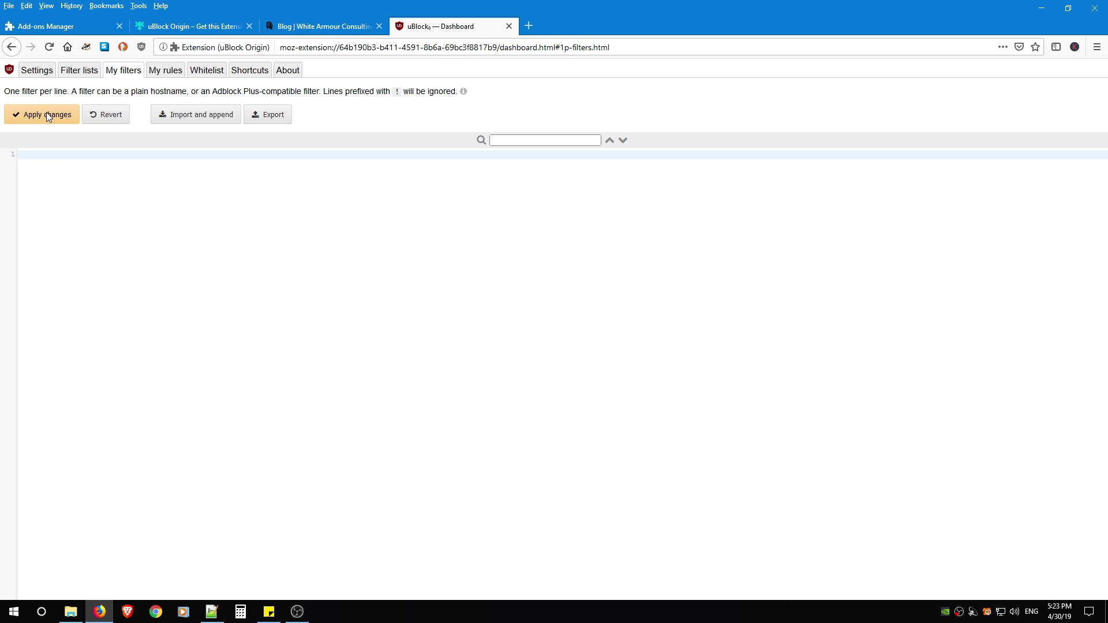
{"action": "left_click", "coordinate": [46, 113]}
Reload the blog to confirm the sidebar and helmet logo display again.
{"action": "left_click", "coordinate": [336, 26]}
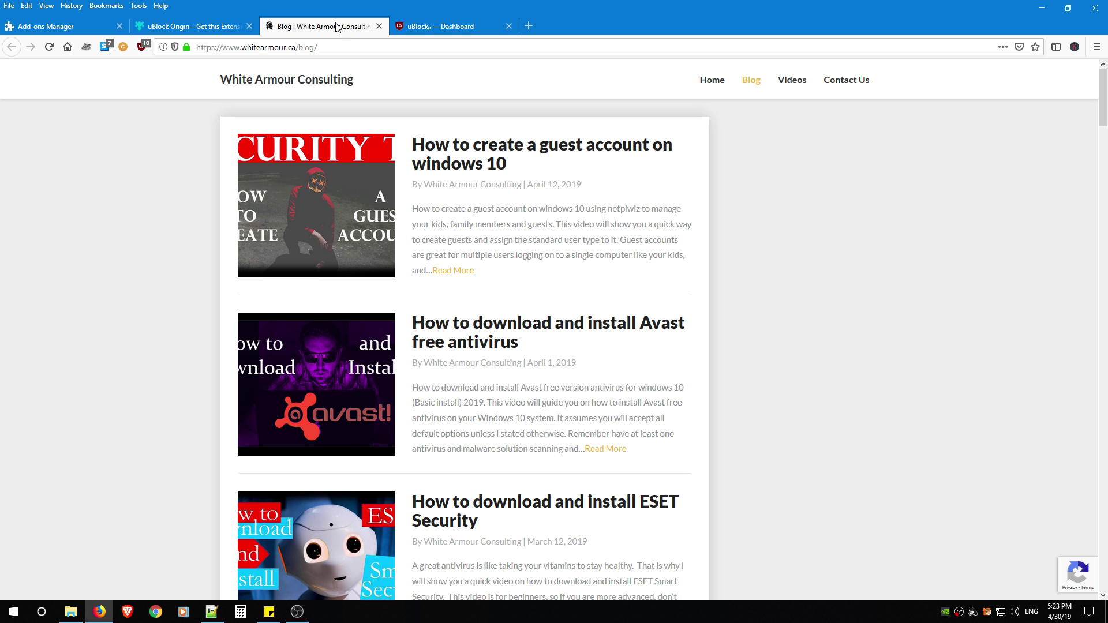
{"action": "key", "text": "F5"}
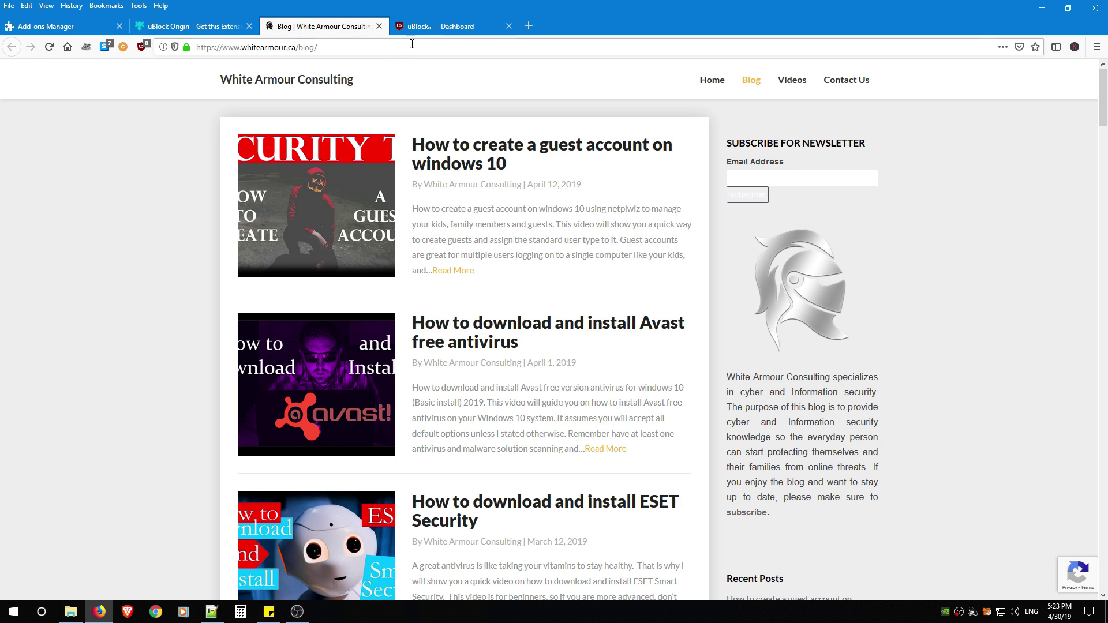
{"action": "left_click", "coordinate": [439, 25]}
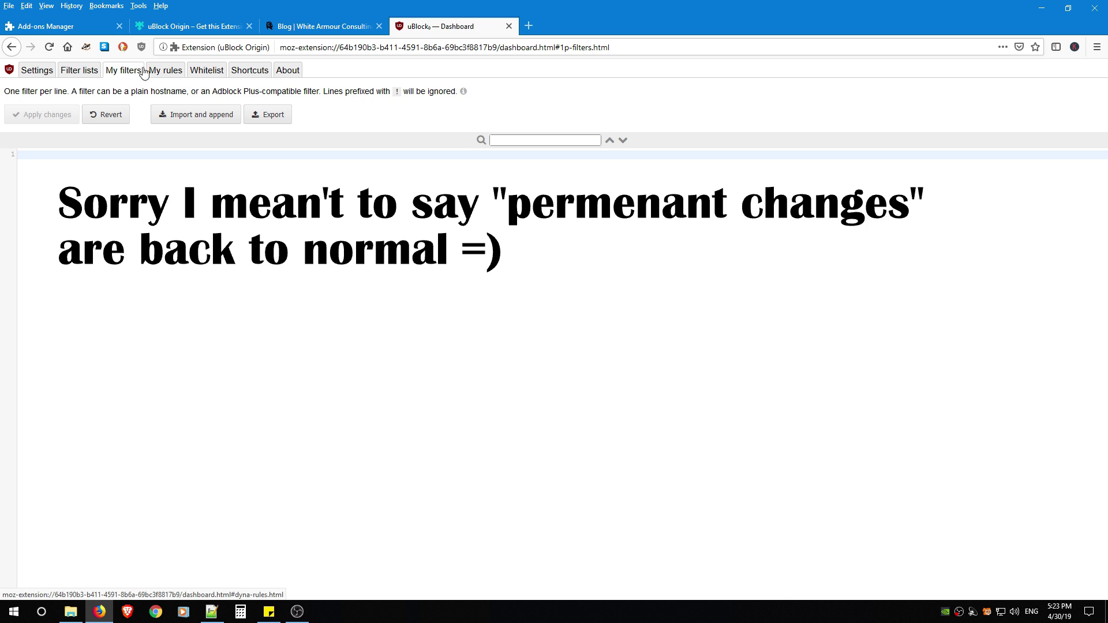
Review the My rules dynamic filtering rules, then view the Whitelist's eight default entries.
{"action": "left_click", "coordinate": [169, 70]}
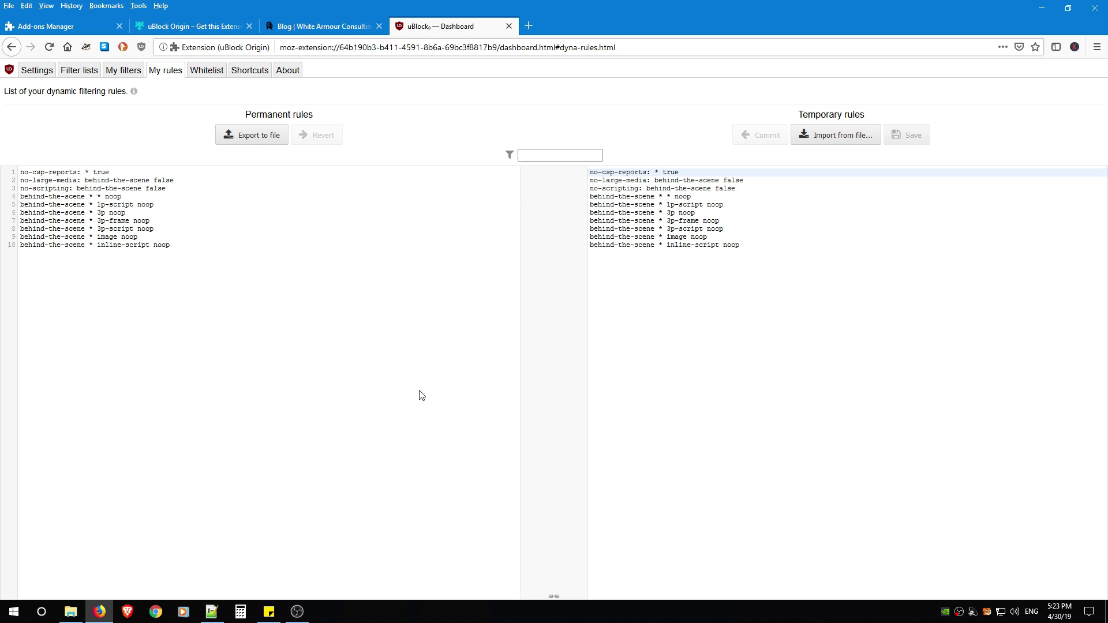
{"action": "left_click", "coordinate": [209, 72]}
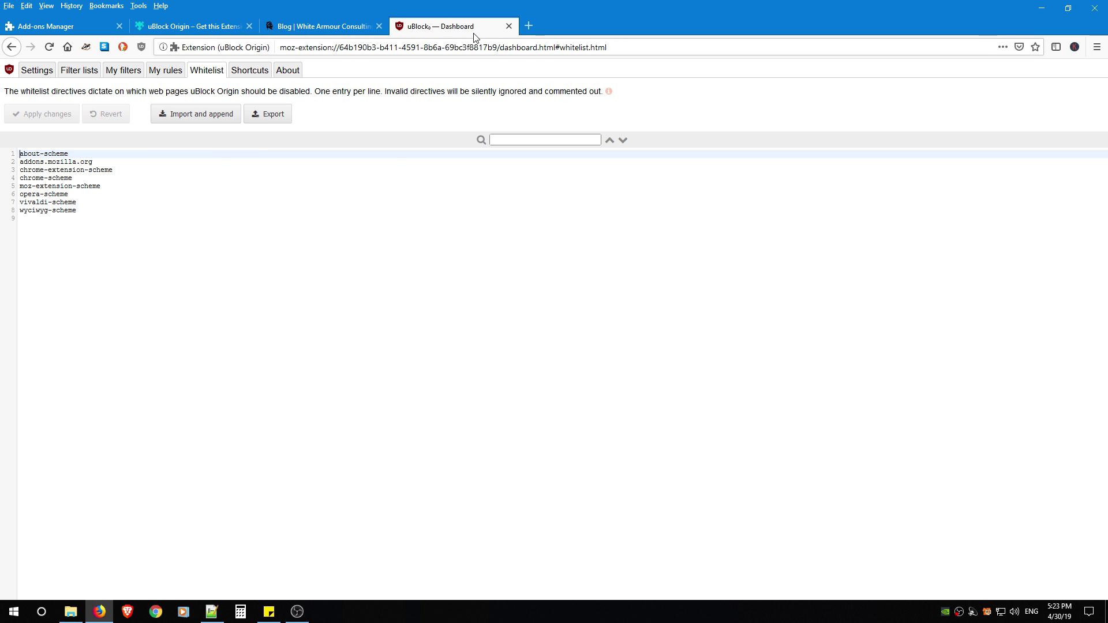
Load youtube.com/c/whitearmour in a new tab and look over the channel page.
{"action": "left_click", "coordinate": [531, 23]}
{"action": "type", "text": "youtube.com/c/whitearmour"}
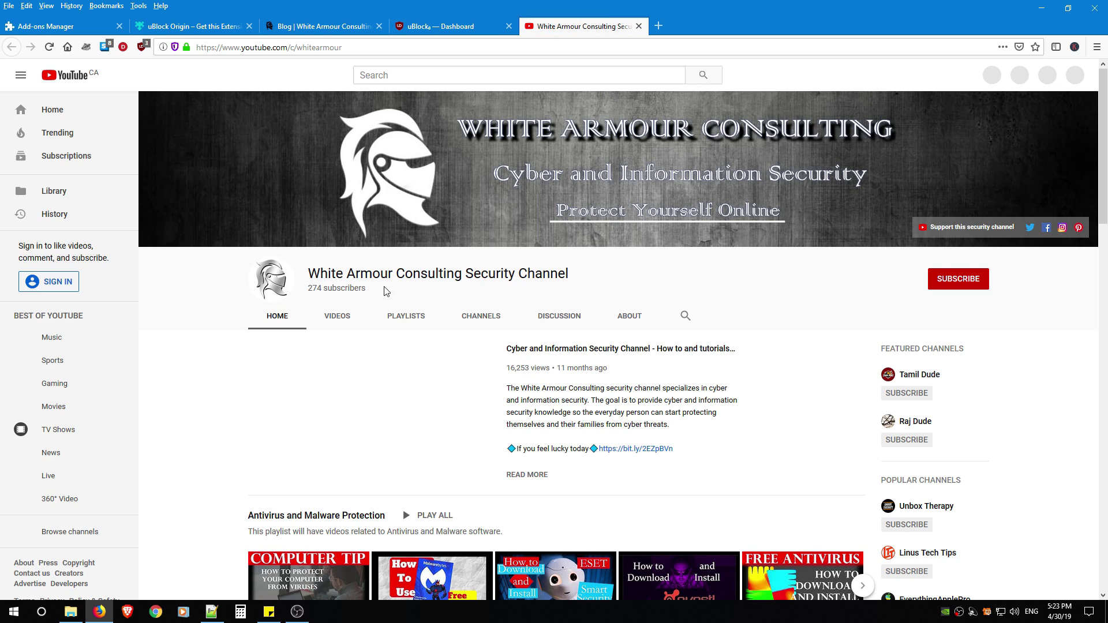
{"action": "scroll", "coordinate": [179, 379], "scroll_direction": "down", "scroll_amount": 4}
{"action": "scroll", "coordinate": [179, 379], "scroll_direction": "down", "scroll_amount": 4}
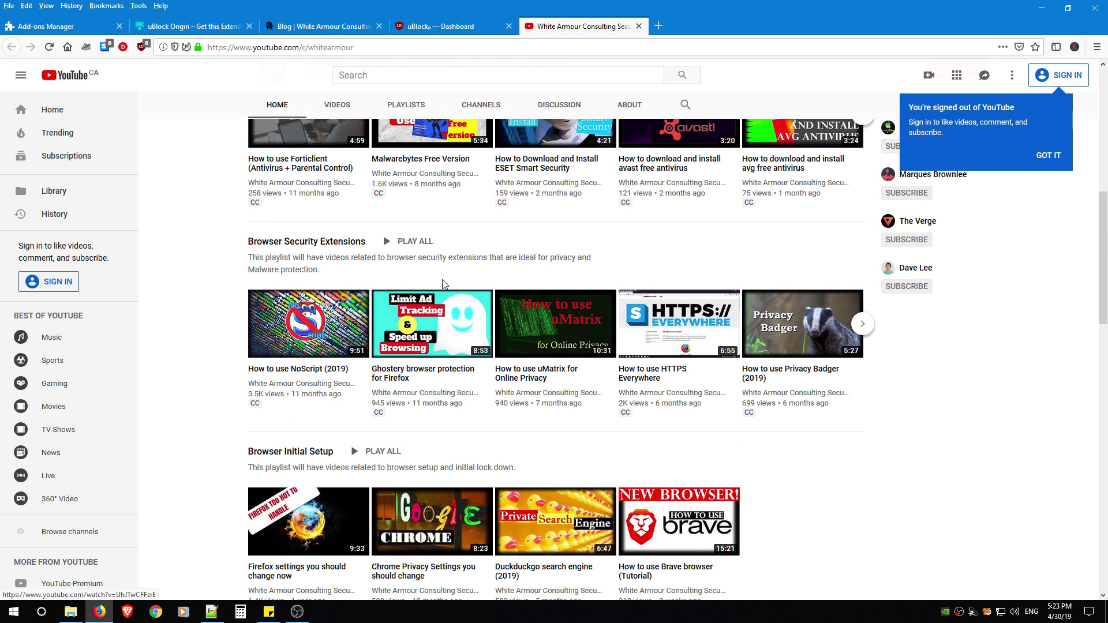
{"action": "scroll", "coordinate": [549, 408], "scroll_direction": "down", "scroll_amount": 3}
{"action": "scroll", "coordinate": [549, 408], "scroll_direction": "up", "scroll_amount": 6}
{"action": "scroll", "coordinate": [548, 408], "scroll_direction": "up", "scroll_amount": 5}
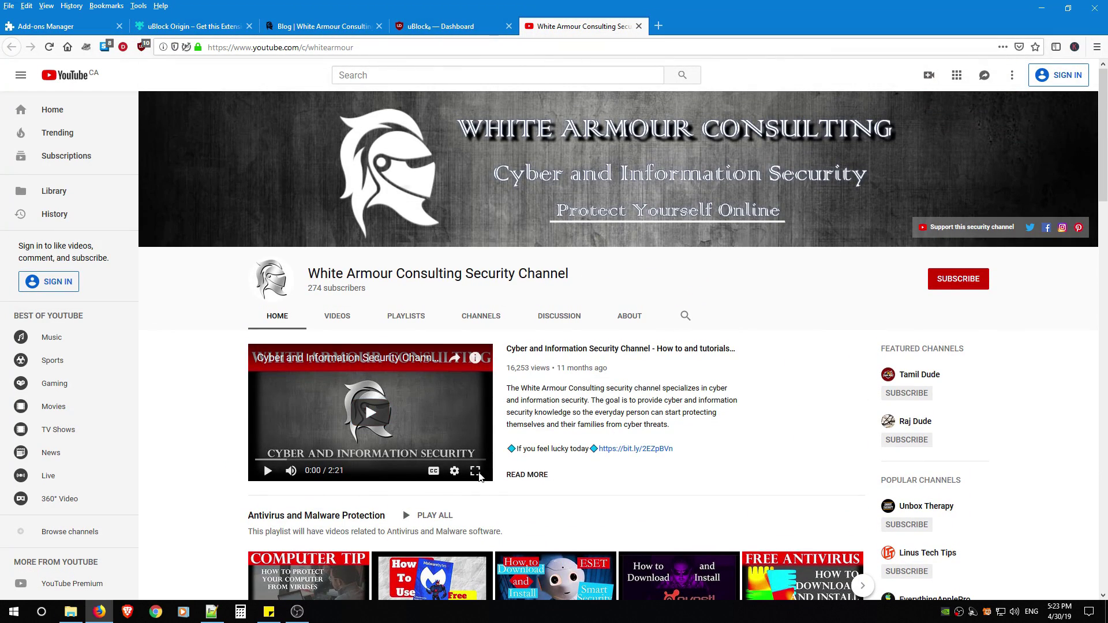
Show the channel's VIDEOS page and copy its channel address from the address bar.
{"action": "left_click", "coordinate": [366, 47]}
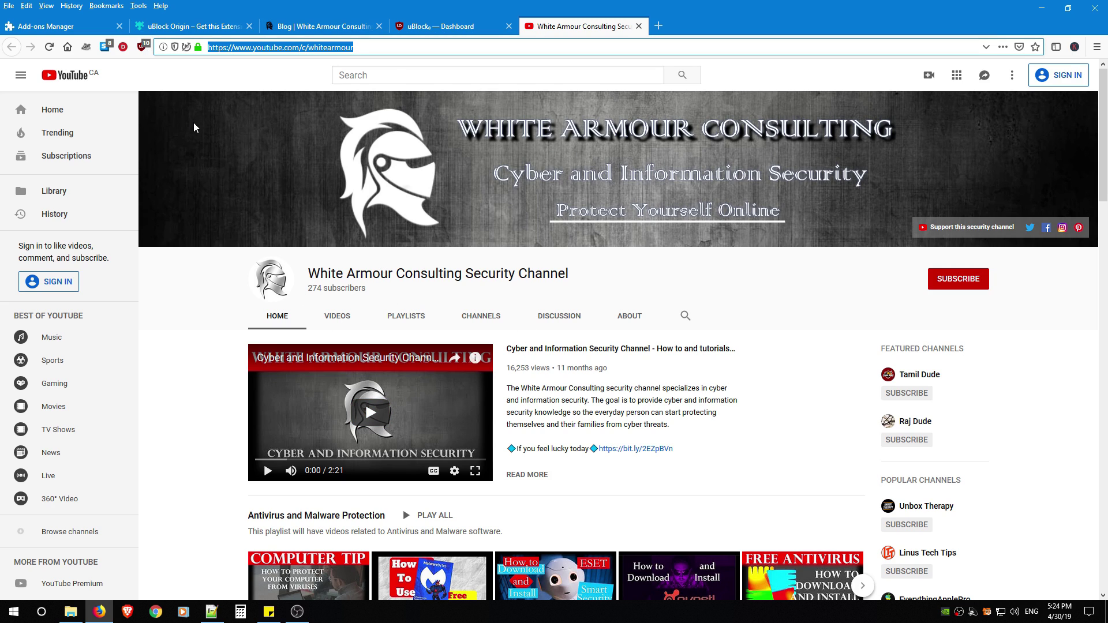
{"action": "left_click", "coordinate": [357, 48]}
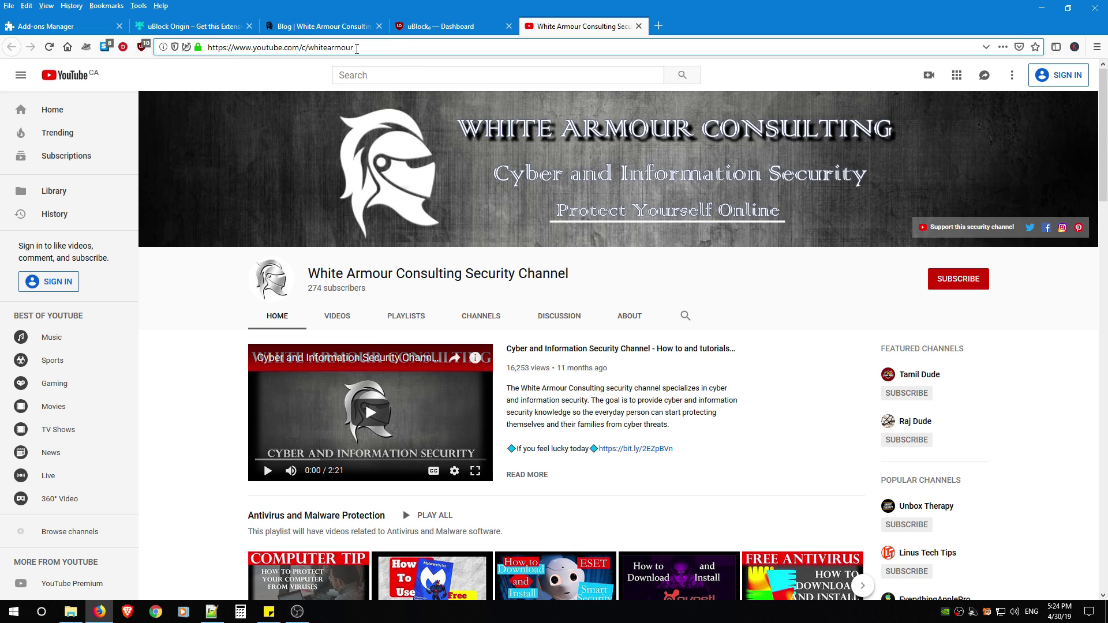
{"action": "double_click", "coordinate": [318, 47]}
{"action": "left_click", "coordinate": [337, 315]}
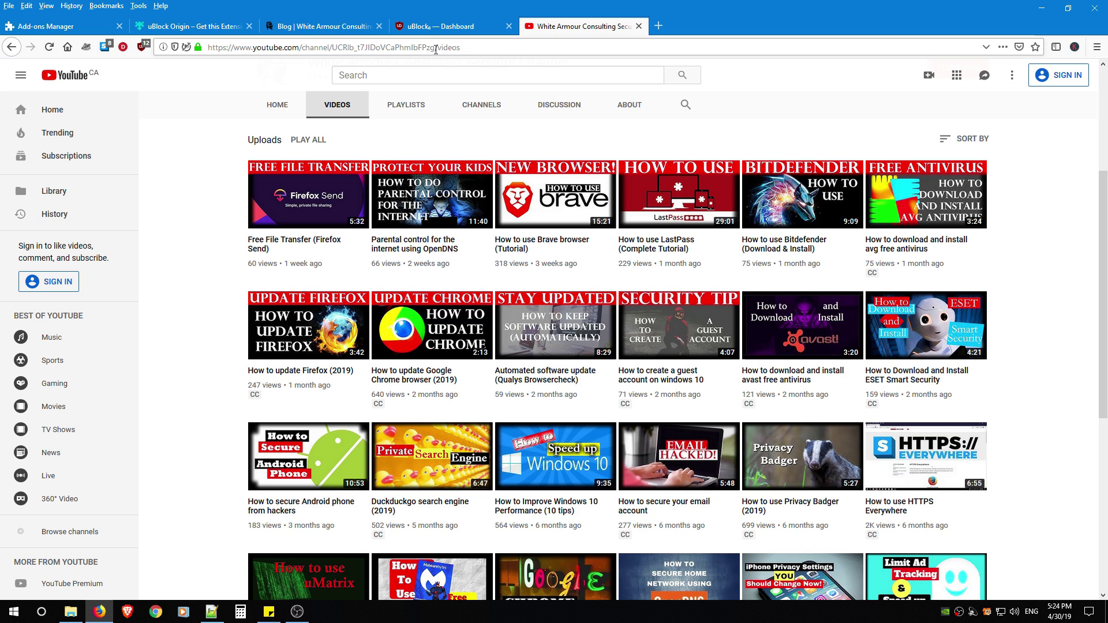
{"action": "left_click_drag", "start_coordinate": [434, 48], "coordinate": [203, 47]}
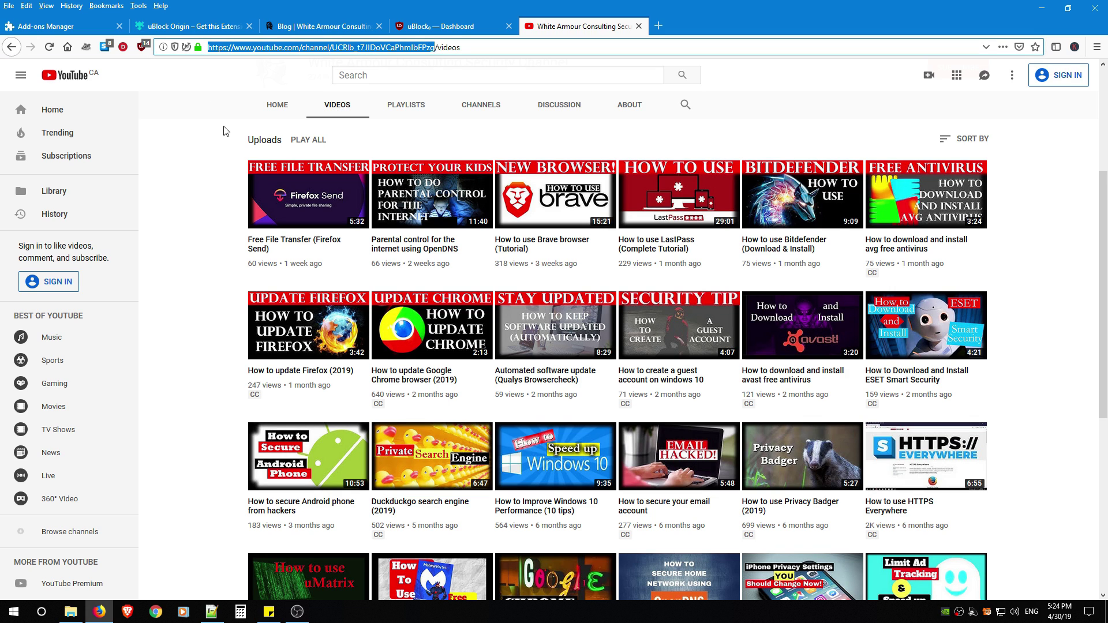
{"action": "left_click", "coordinate": [492, 30]}
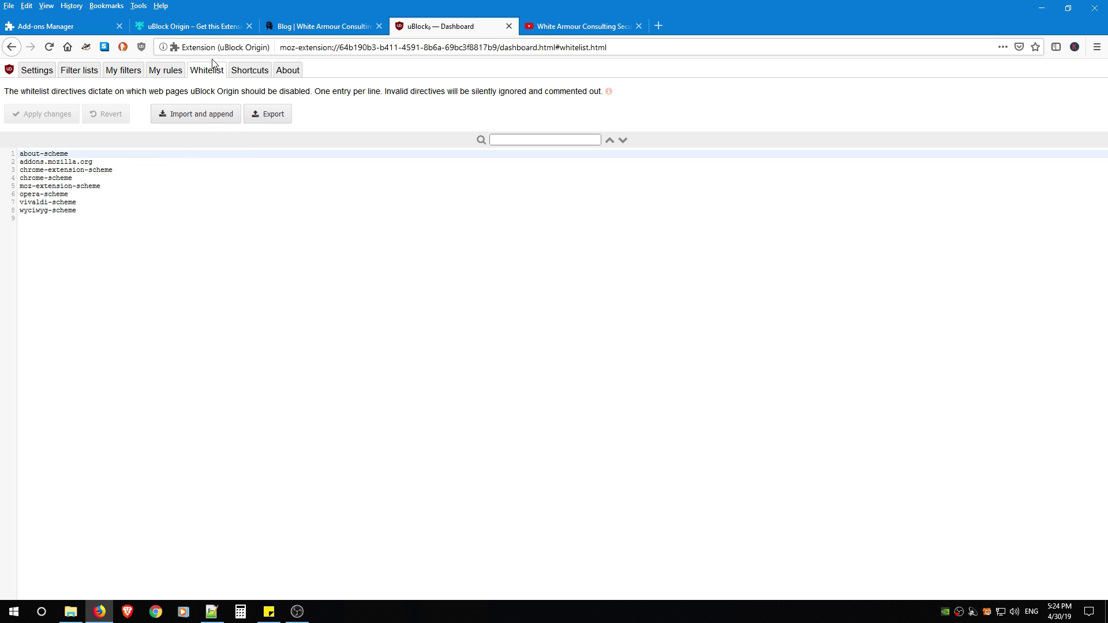
{"action": "left_click", "coordinate": [105, 218]}
{"action": "type", "text": "https://www.youtube.com/channel/UCRlb_t7JIDoVCaPhmIbFPzg"}
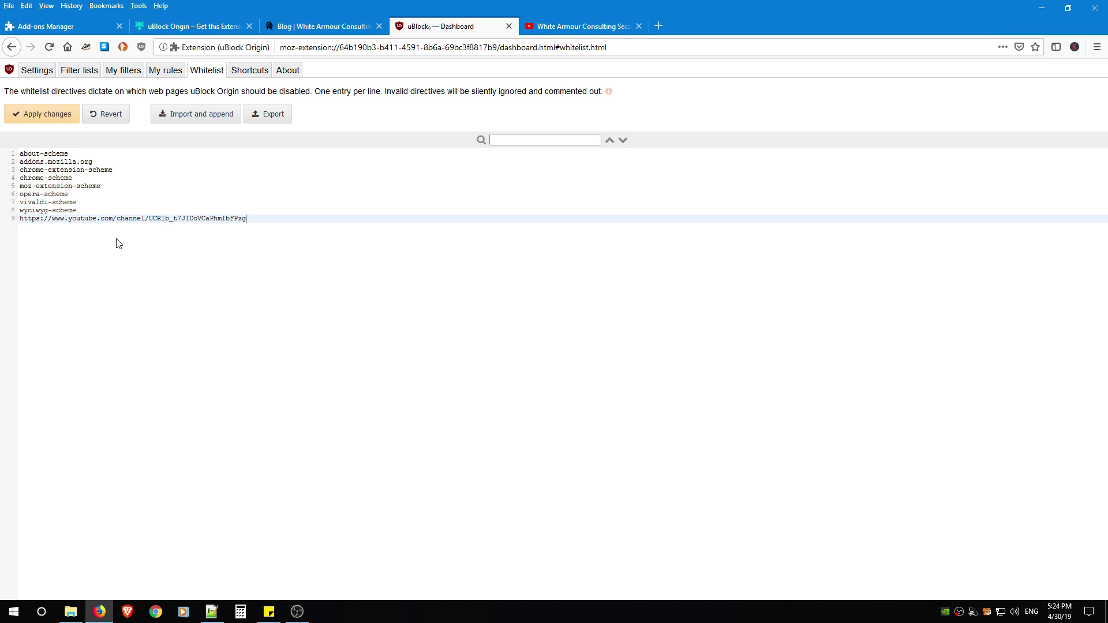
{"action": "left_click", "coordinate": [296, 25]}
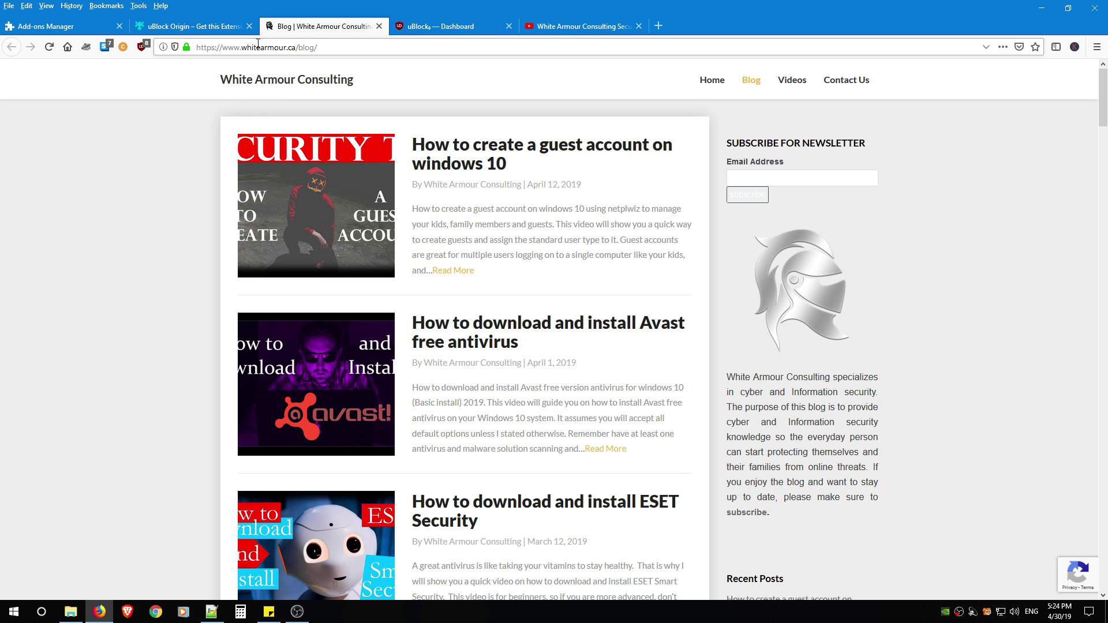
{"action": "left_click", "coordinate": [306, 49]}
{"action": "key", "text": "ctrl+c"}
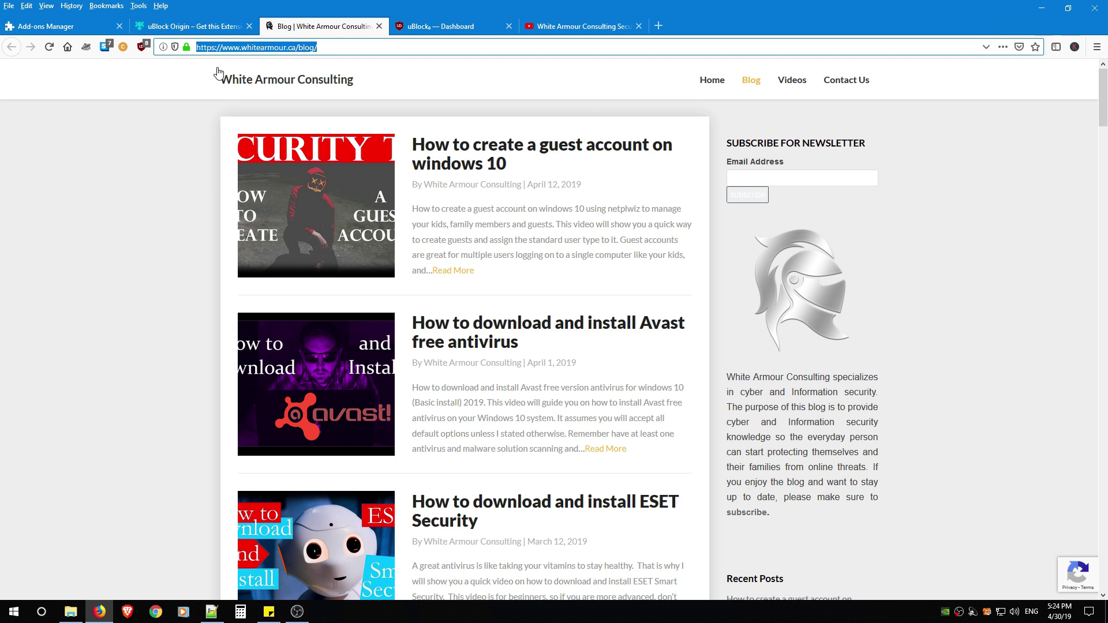
{"action": "left_click", "coordinate": [444, 26]}
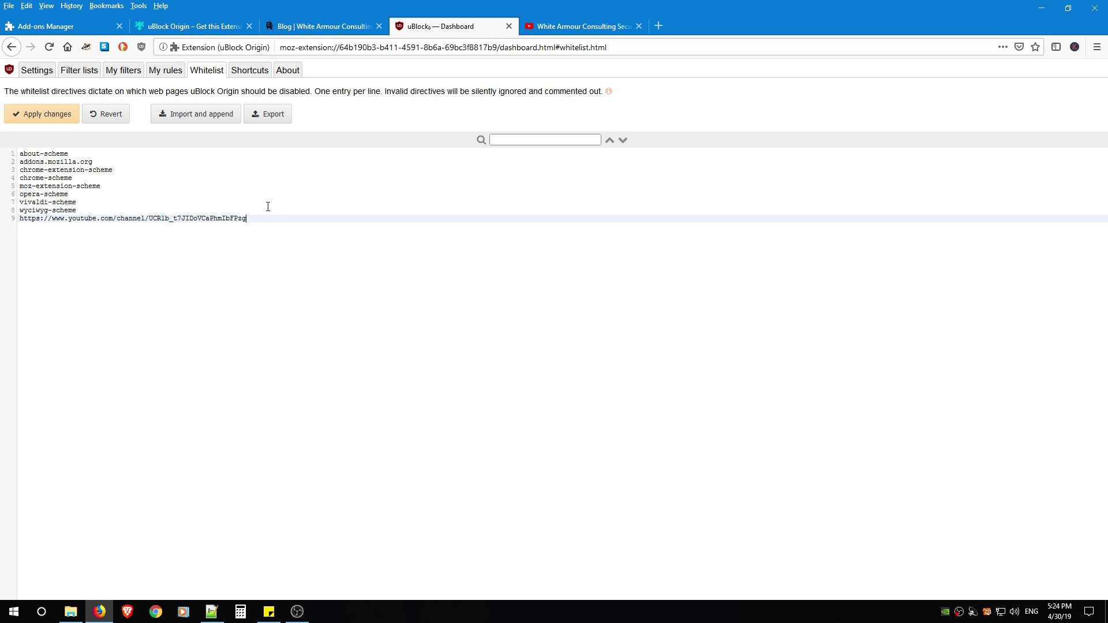
{"action": "key", "text": "Return"}
{"action": "key", "text": "ctrl+v"}
{"action": "left_click", "coordinate": [38, 114]}
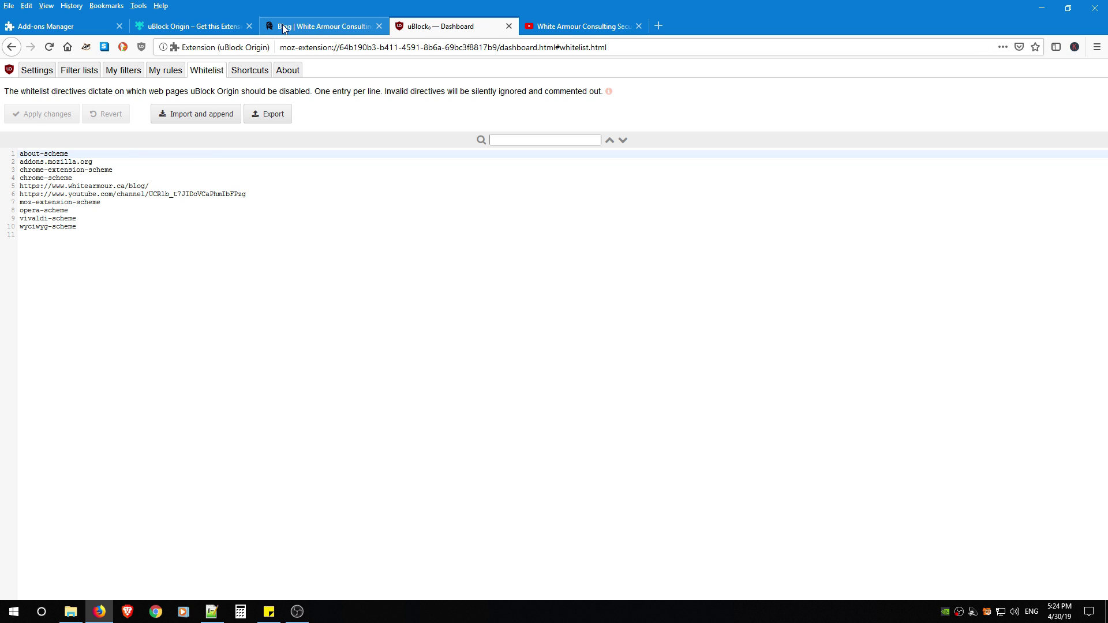
Reload the blog to test the whitelist and check the YouTube channel page.
{"action": "left_click", "coordinate": [298, 26]}
{"action": "key", "text": "F5"}
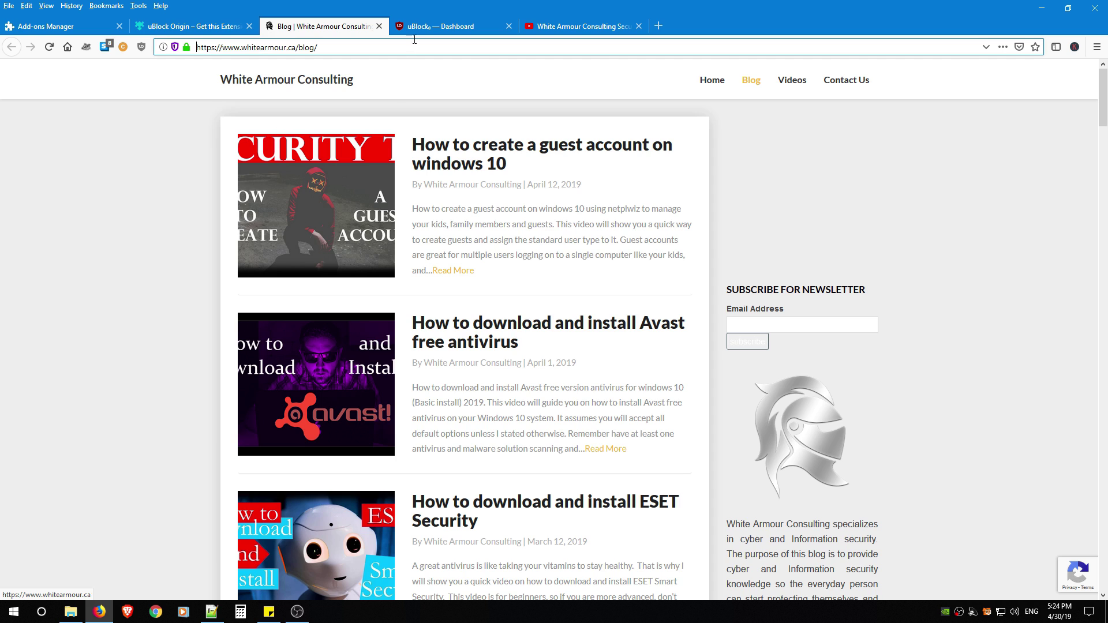
{"action": "left_click", "coordinate": [456, 26]}
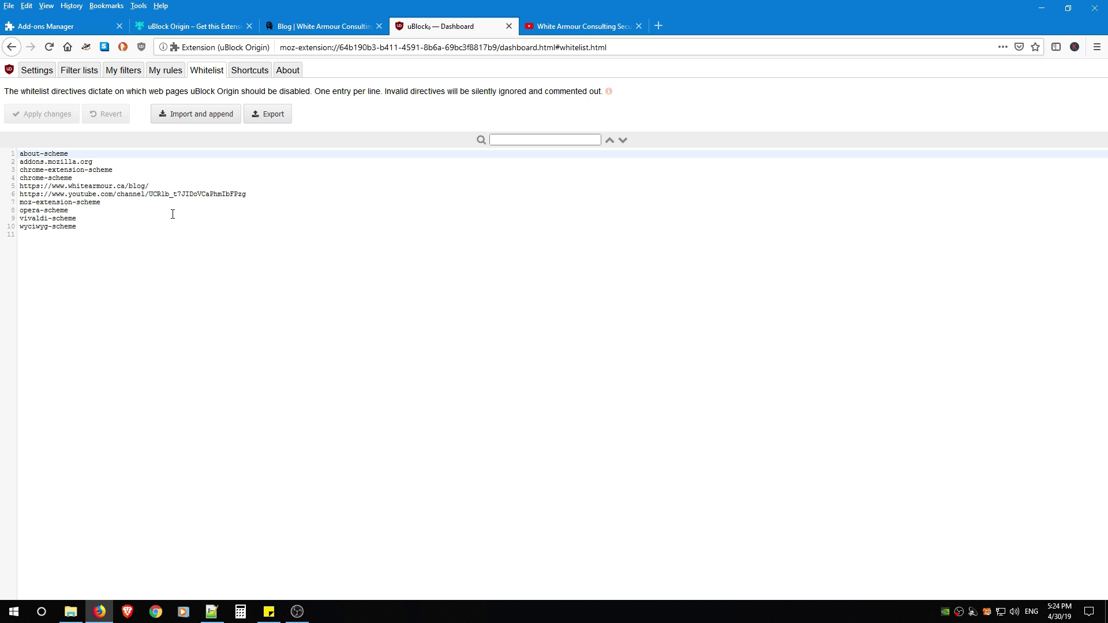
{"action": "left_click", "coordinate": [565, 26]}
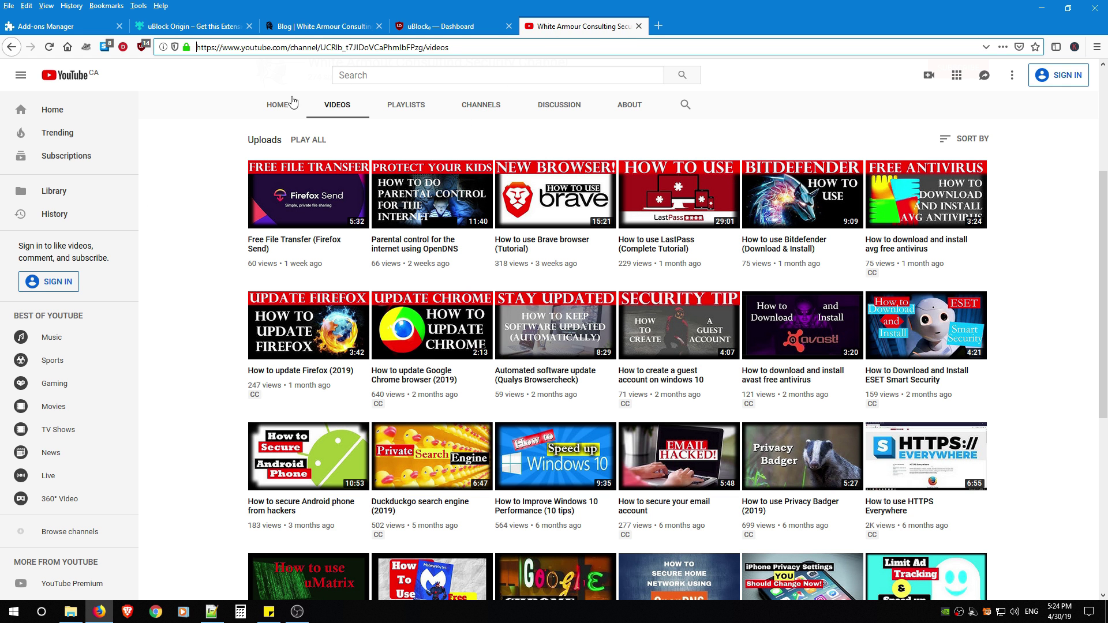
{"action": "left_click", "coordinate": [448, 26]}
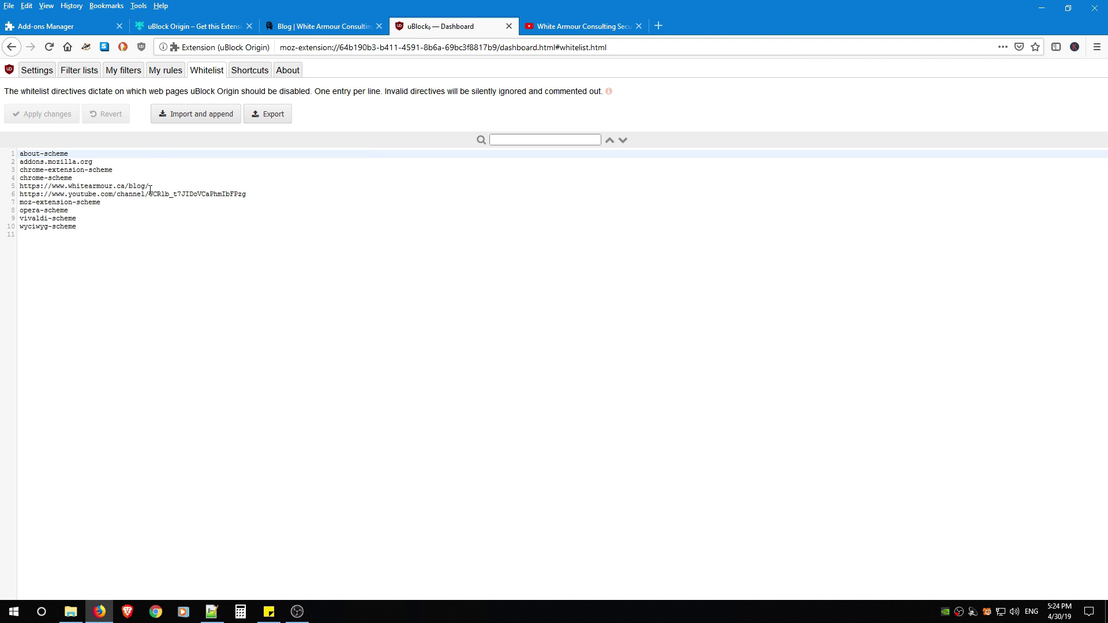
Select the blog entry on line 5, then browse the White Armour site's Home page.
{"action": "left_click_drag", "start_coordinate": [166, 184], "coordinate": [19, 187]}
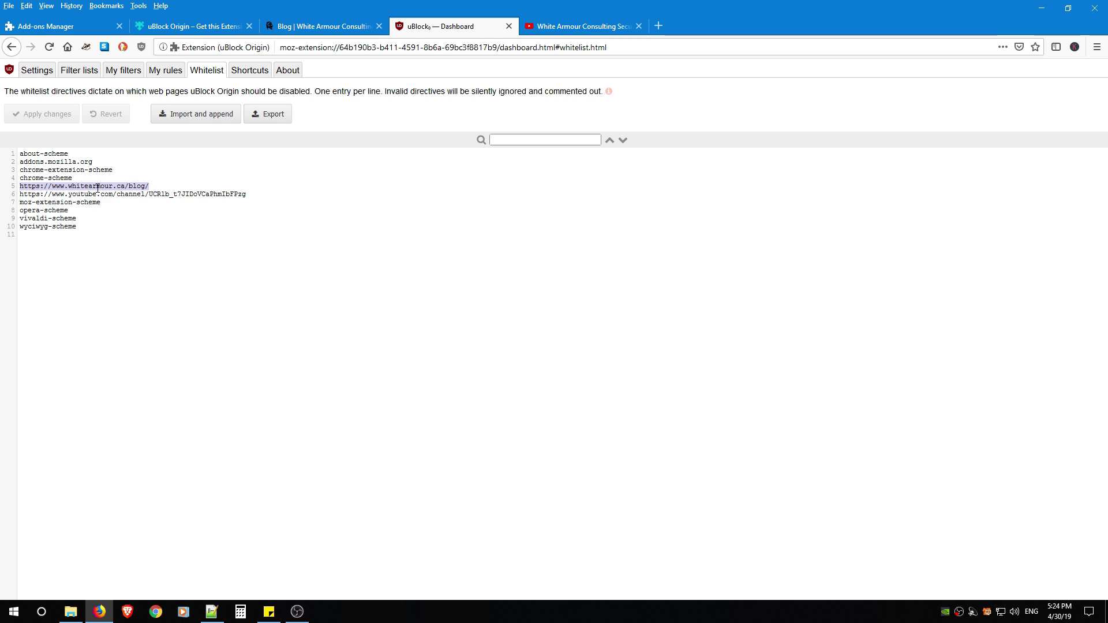
{"action": "key", "text": "ctrl+Page_Up"}
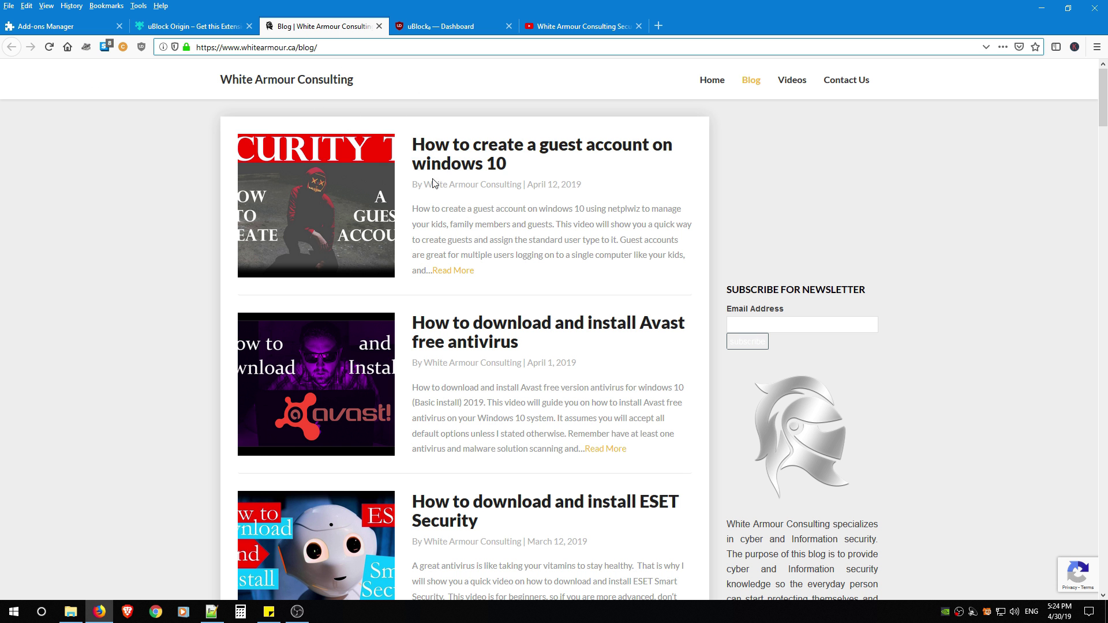
{"action": "left_click", "coordinate": [250, 84]}
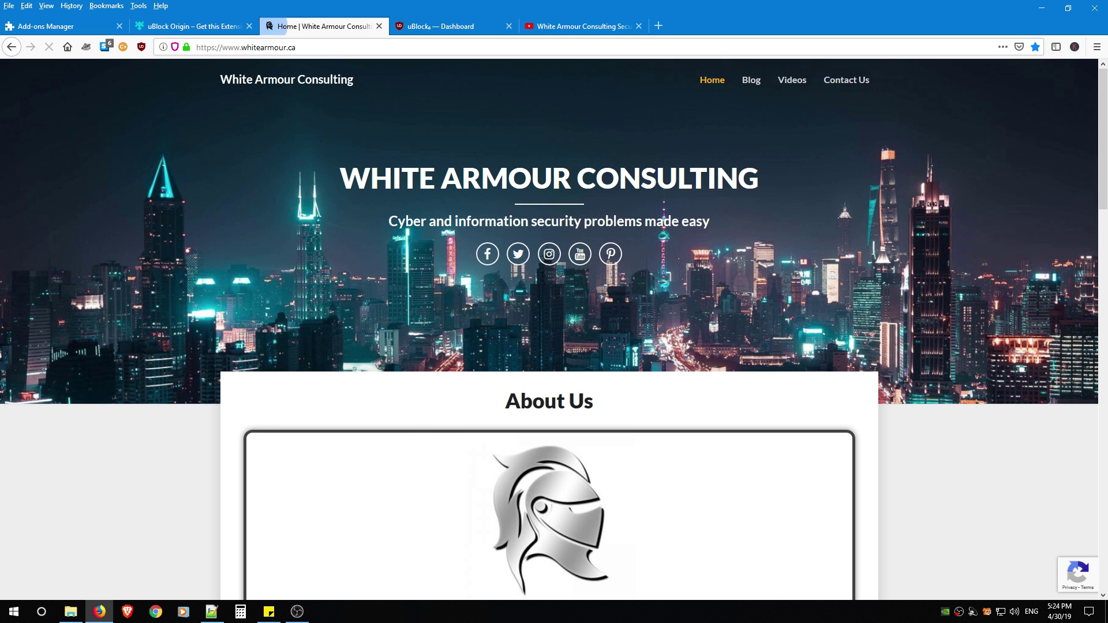
{"action": "scroll", "coordinate": [436, 312], "scroll_direction": "down", "scroll_amount": 20}
{"action": "scroll", "coordinate": [437, 330], "scroll_direction": "up", "scroll_amount": 20}
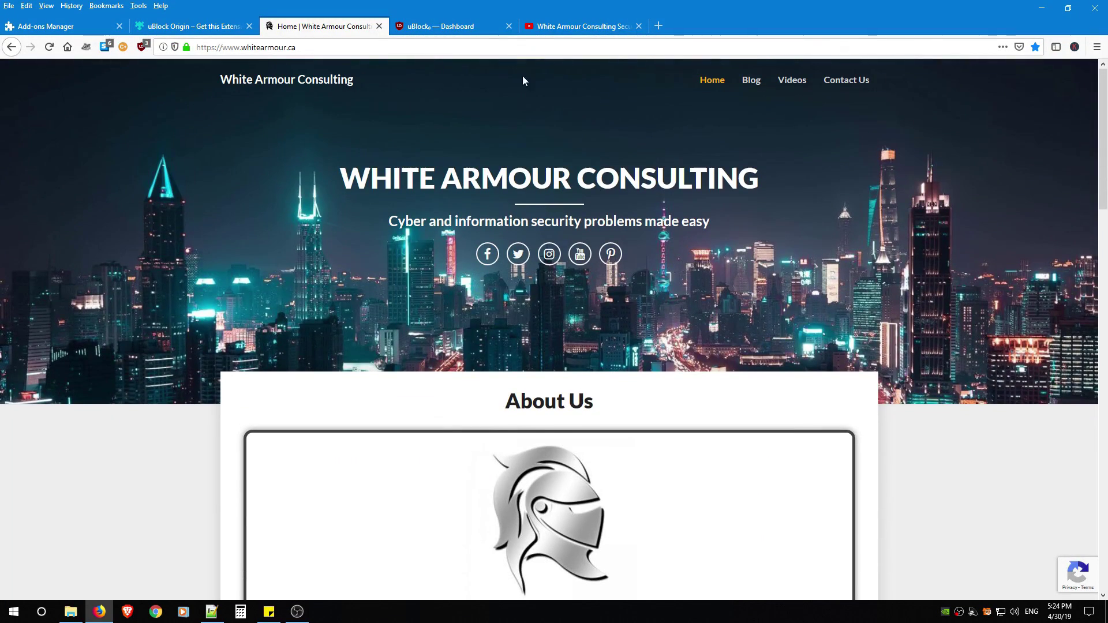
{"action": "left_click", "coordinate": [421, 27]}
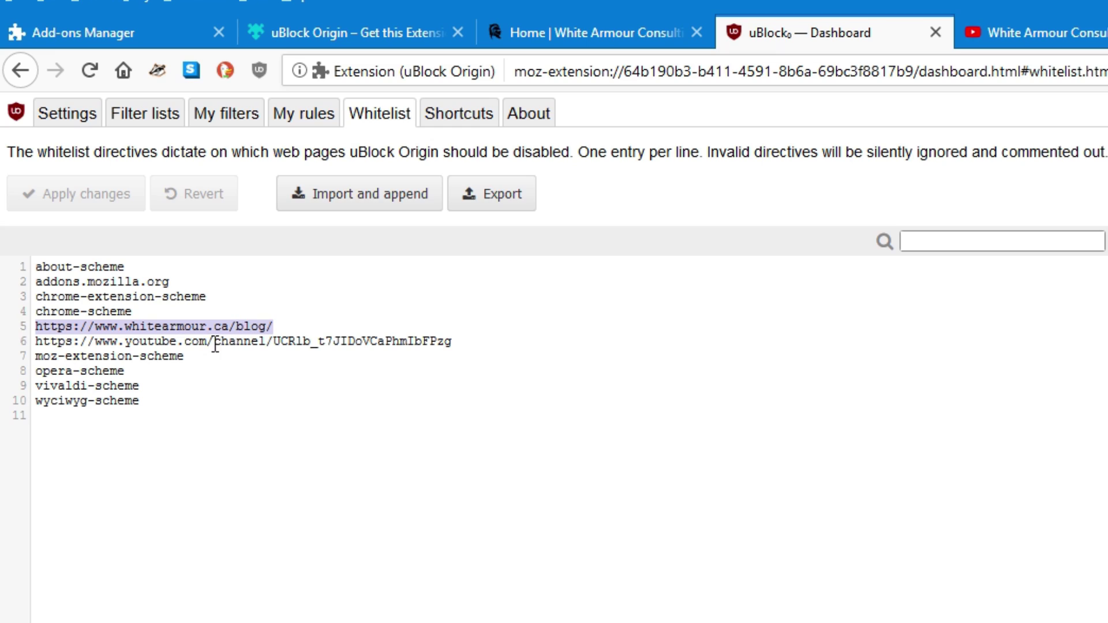
Trim the channel path and trailing slash off the YouTube whitelist entry on line 6.
{"action": "left_click_drag", "start_coordinate": [214, 341], "coordinate": [557, 351]}
{"action": "left_click", "coordinate": [251, 341]}
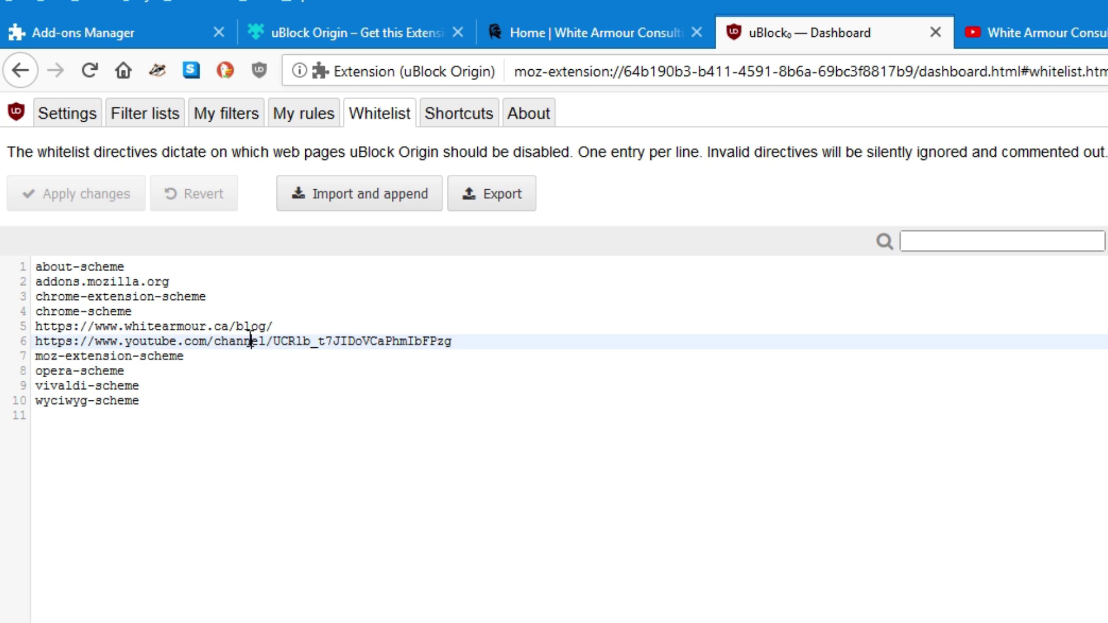
{"action": "left_click_drag", "start_coordinate": [213, 341], "coordinate": [477, 344]}
{"action": "key", "text": "BackSpace"}
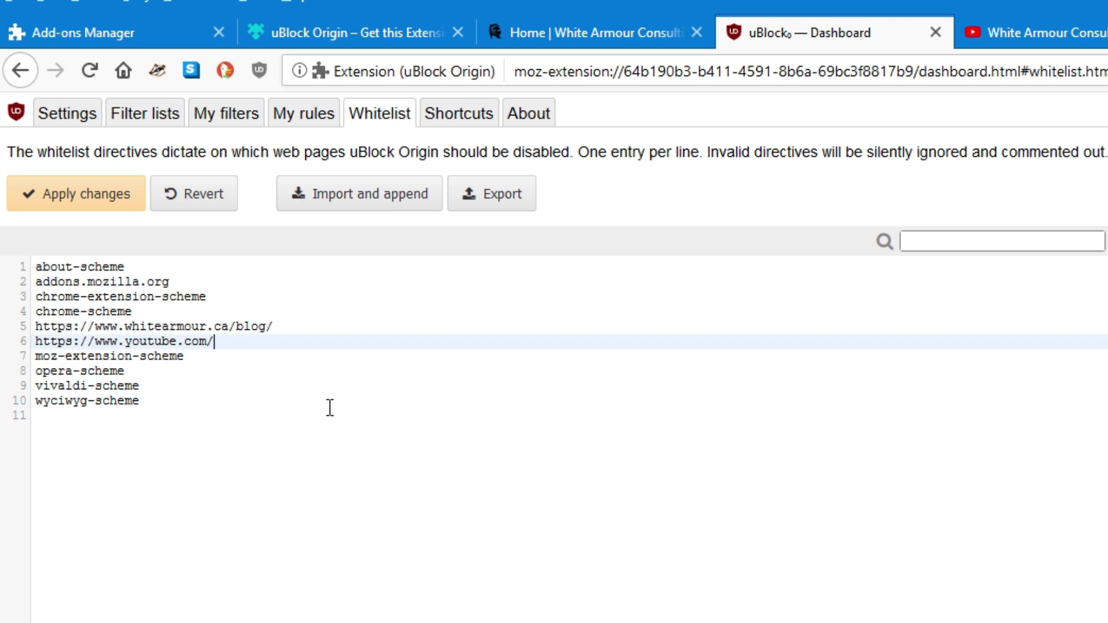
{"action": "key", "text": "BackSpace"}
{"action": "triple_click", "coordinate": [87, 341]}
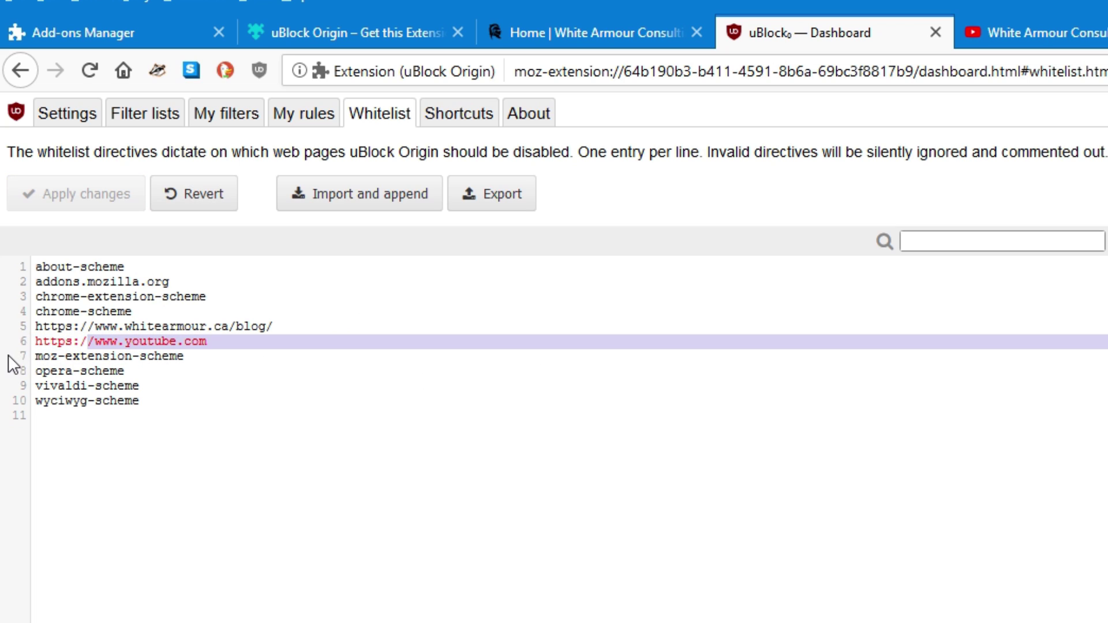
{"action": "key", "text": "BackSpace"}
{"action": "key", "text": "ctrl+z"}
{"action": "left_click_drag", "start_coordinate": [94, 344], "coordinate": [35, 346]}
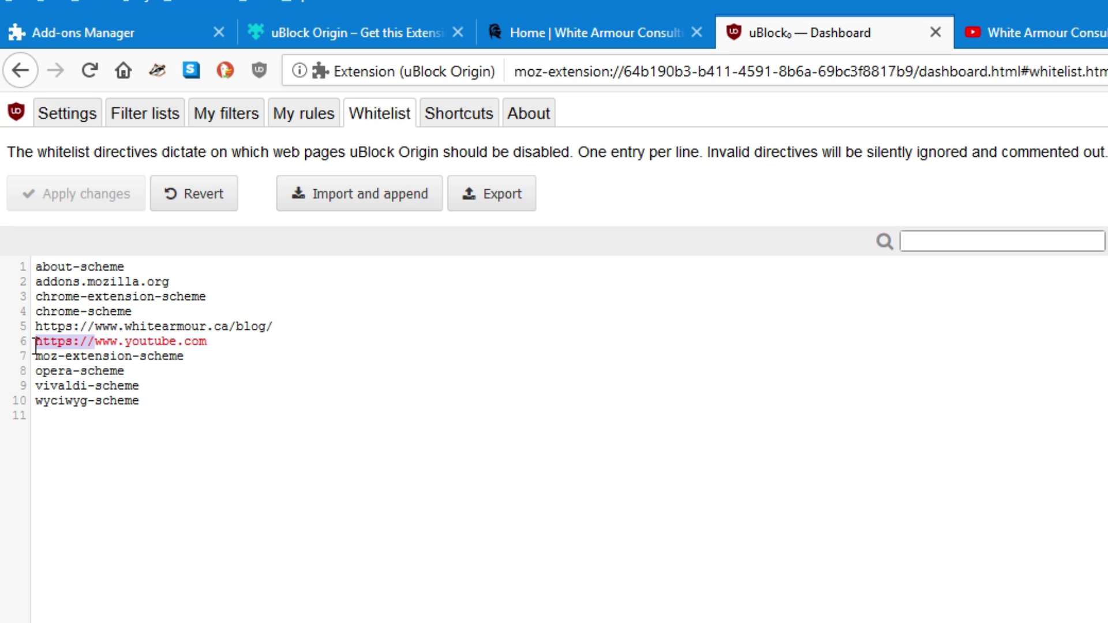
{"action": "key", "text": "BackSpace"}
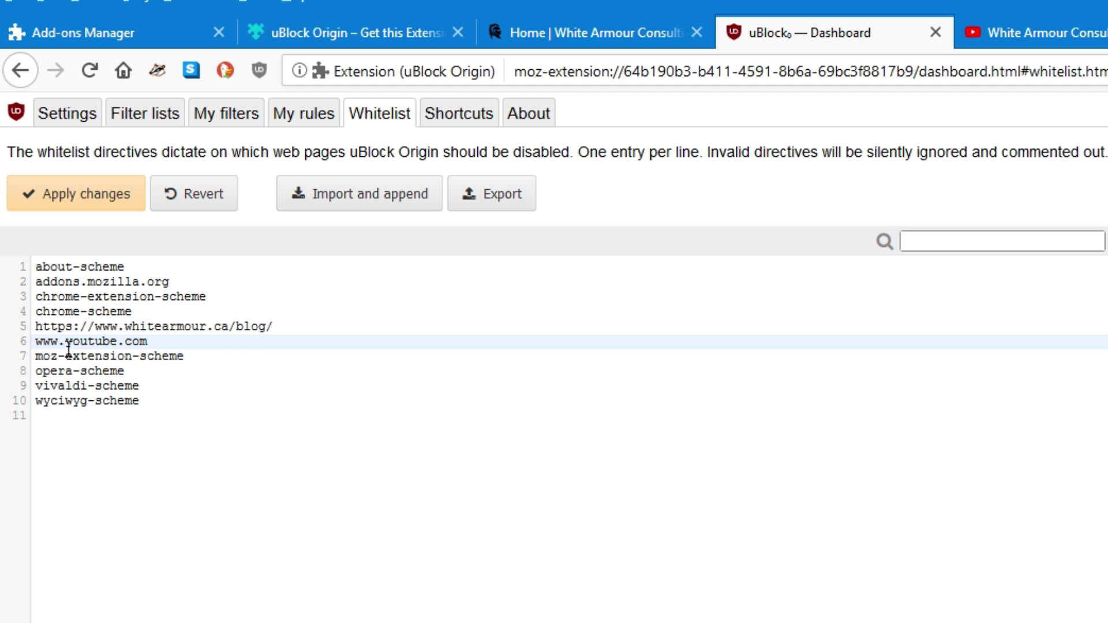
{"action": "left_click", "coordinate": [91, 198]}
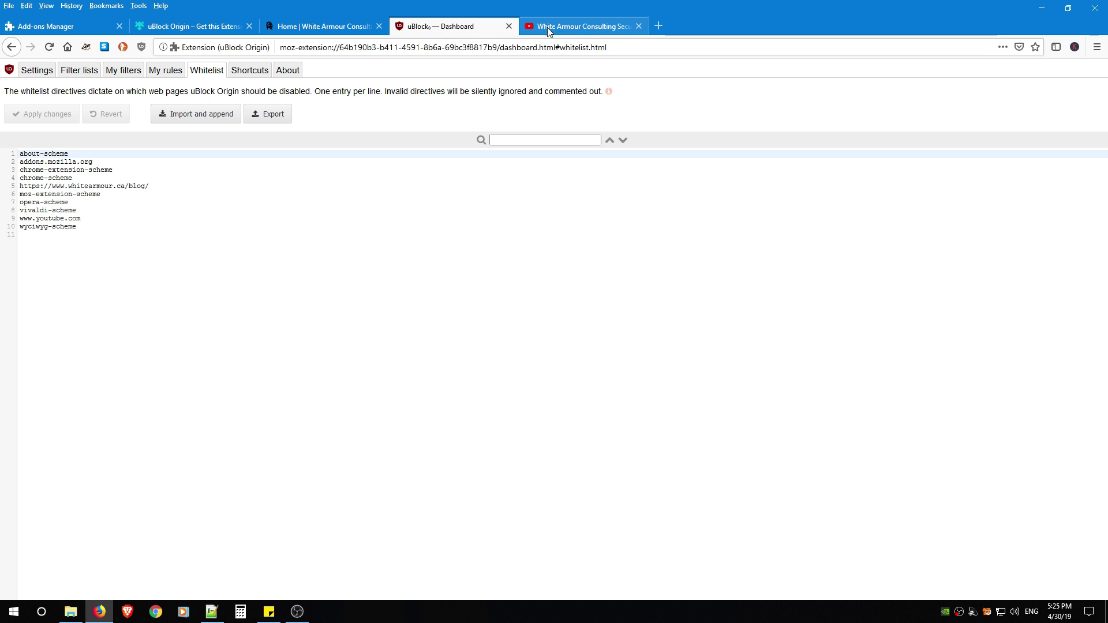
{"action": "left_click", "coordinate": [548, 32]}
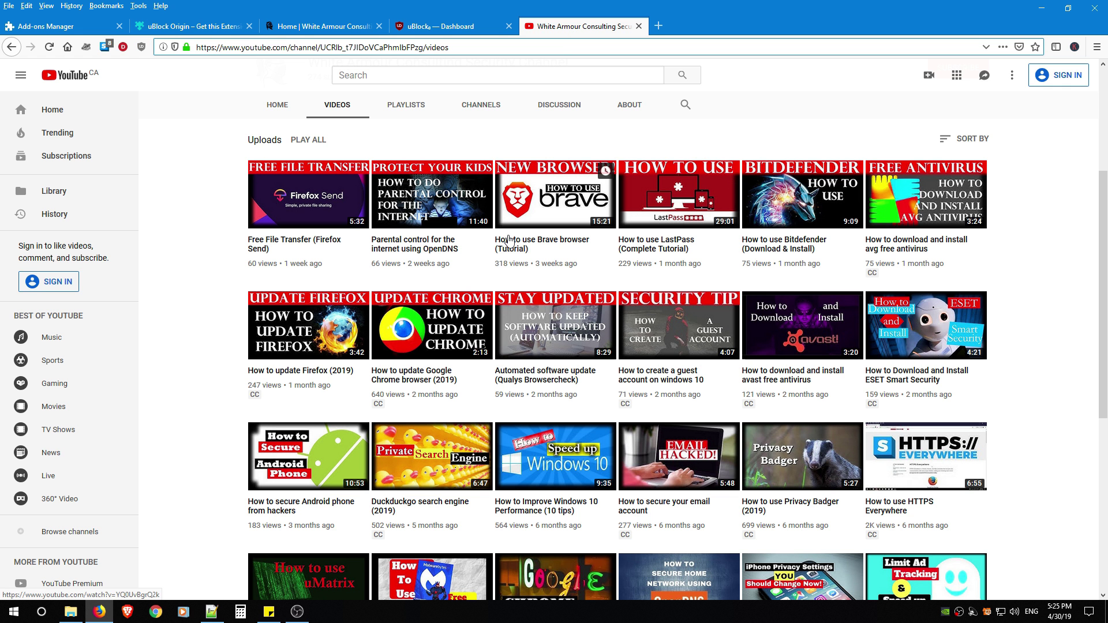
{"action": "left_click", "coordinate": [437, 27]}
Assign Alt+R to element picker mode, then clear it so all shortcuts stay empty.
{"action": "left_click", "coordinate": [253, 72]}
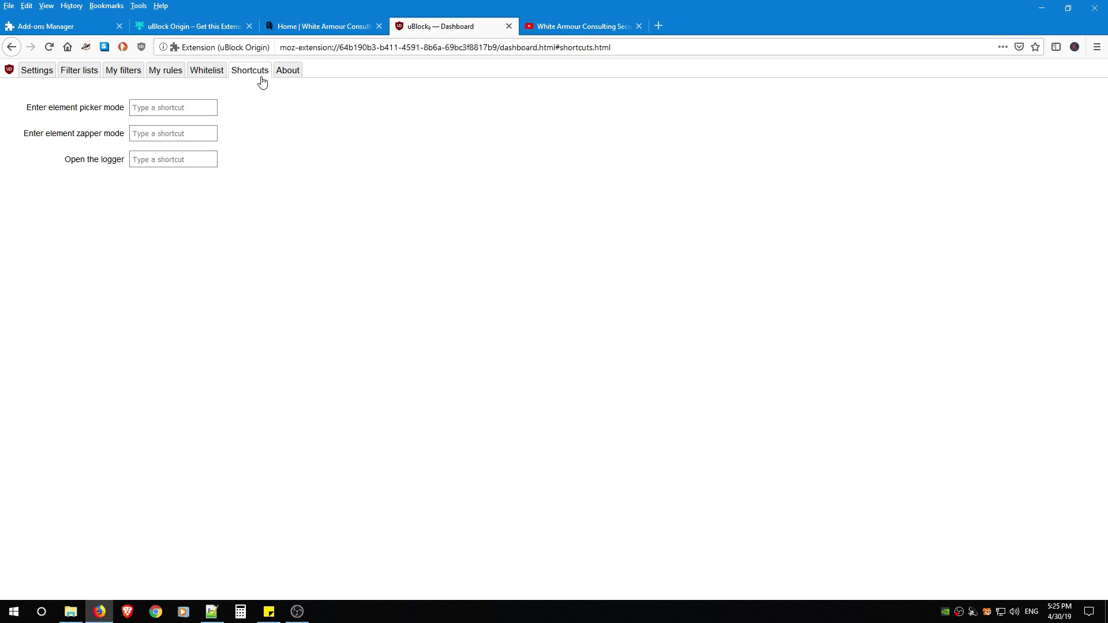
{"action": "left_click", "coordinate": [154, 109]}
{"action": "key", "text": "alt"}
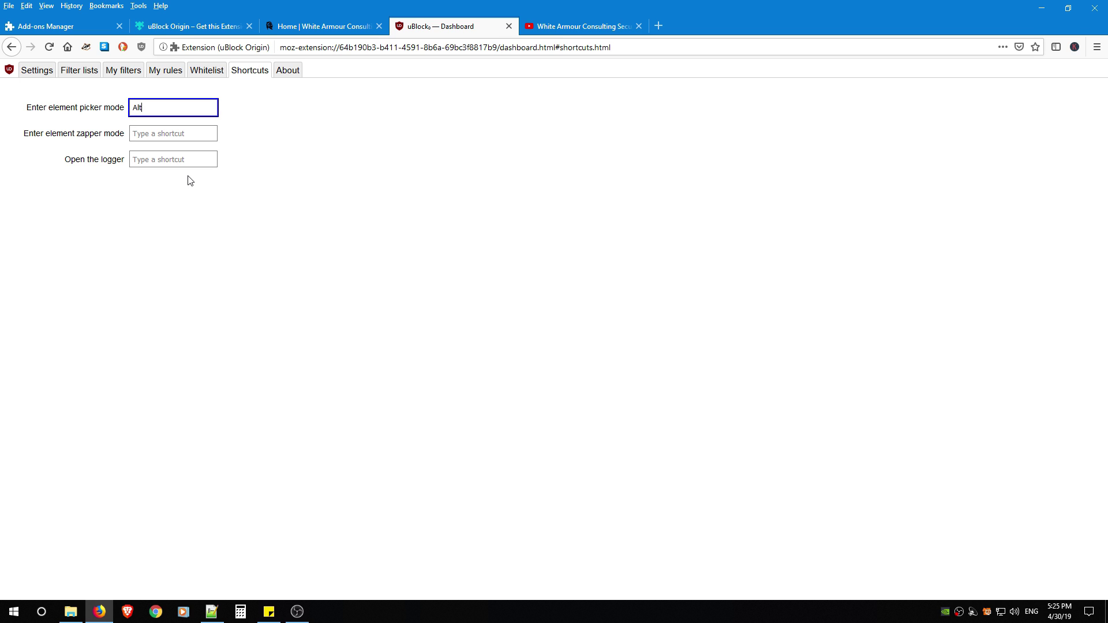
{"action": "key", "text": "alt+r"}
{"action": "left_click", "coordinate": [226, 109]}
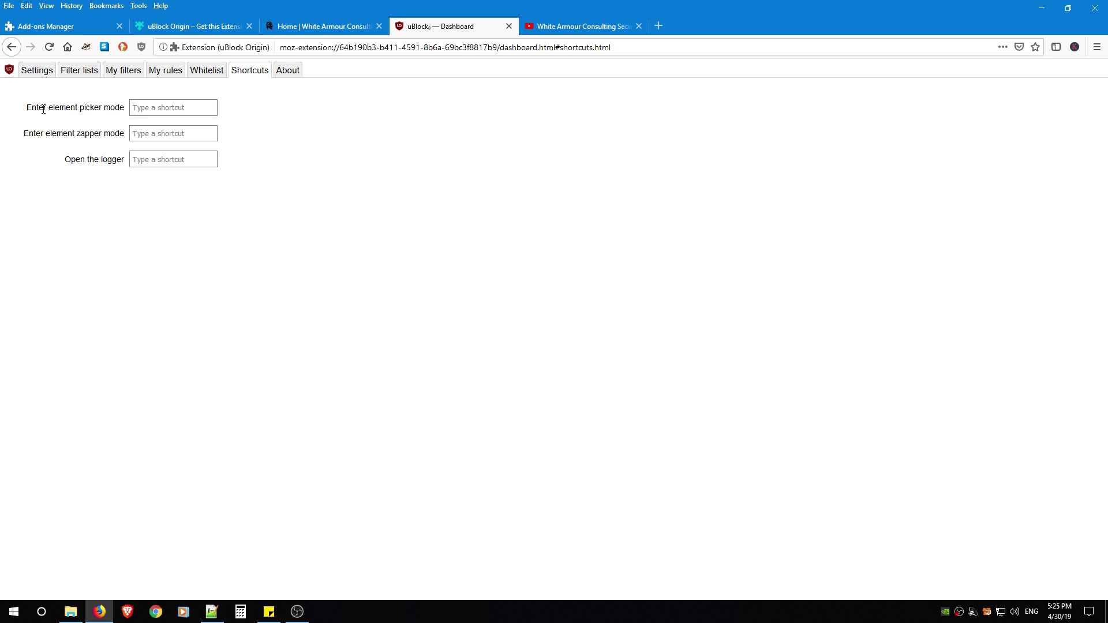
{"action": "mouse_move", "coordinate": [106, 107]}
{"action": "left_mouse_down"}
{"action": "mouse_move", "coordinate": [51, 110]}
{"action": "mouse_move", "coordinate": [105, 107]}
{"action": "left_mouse_up"}
{"action": "left_click_drag", "start_coordinate": [46, 134], "coordinate": [105, 145]}
View the About page for v1.18.16, then return to Settings to review its privacy options.
{"action": "left_click", "coordinate": [288, 72]}
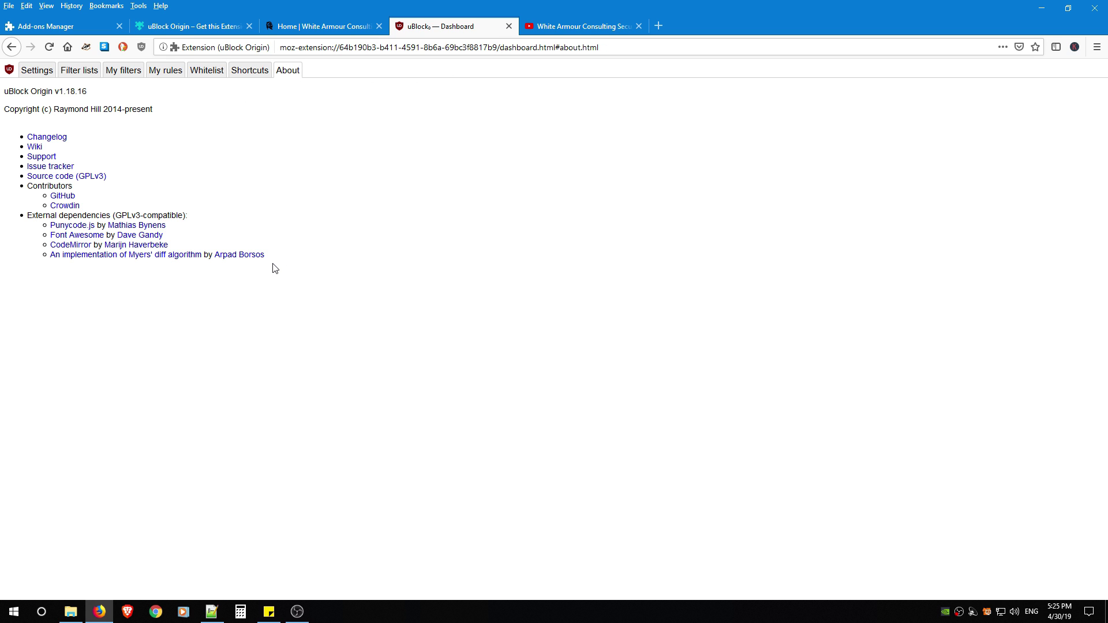
{"action": "left_click", "coordinate": [36, 72]}
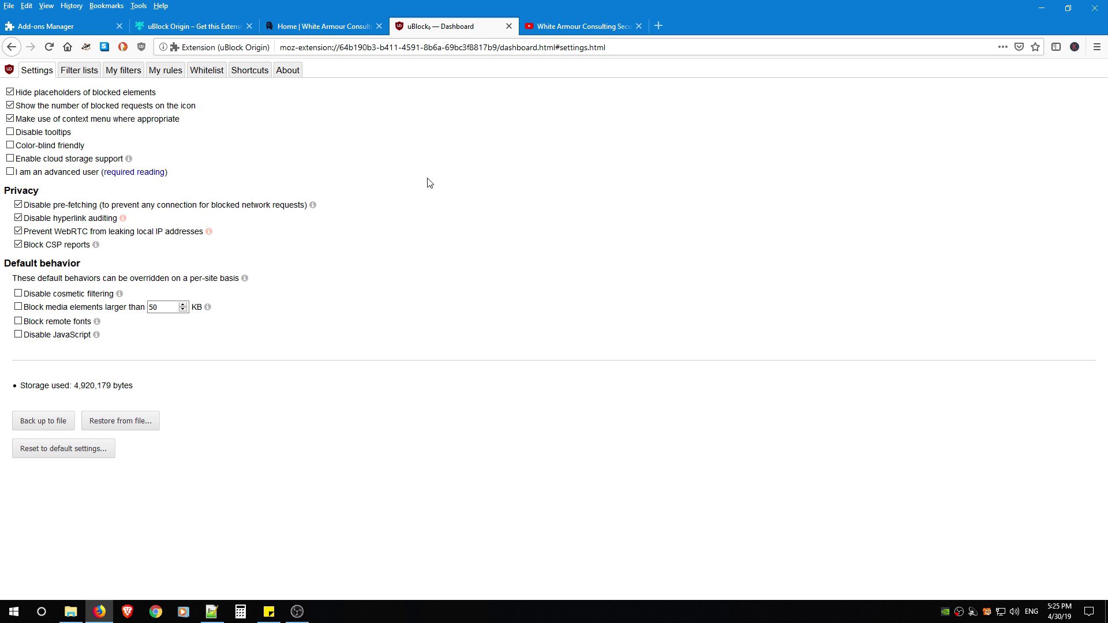